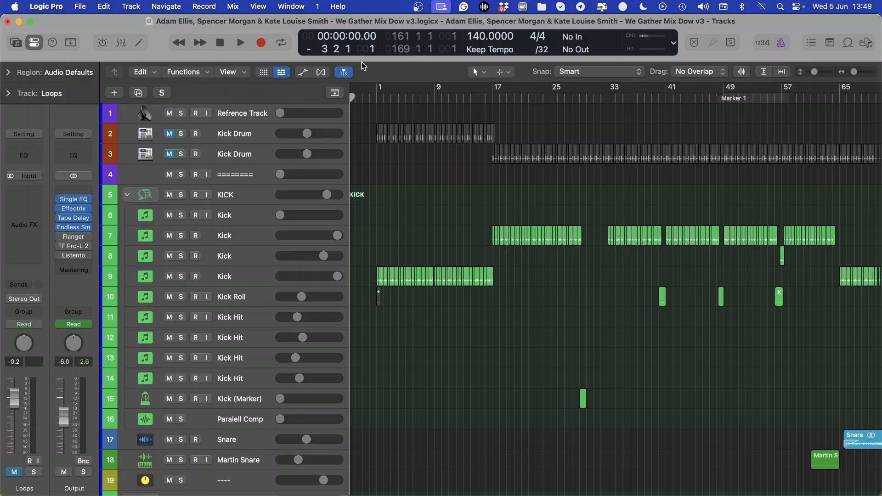
Look through the arrangement along the timeline to survey the kick and snare regions
scroll(542, 96, "right", 10)
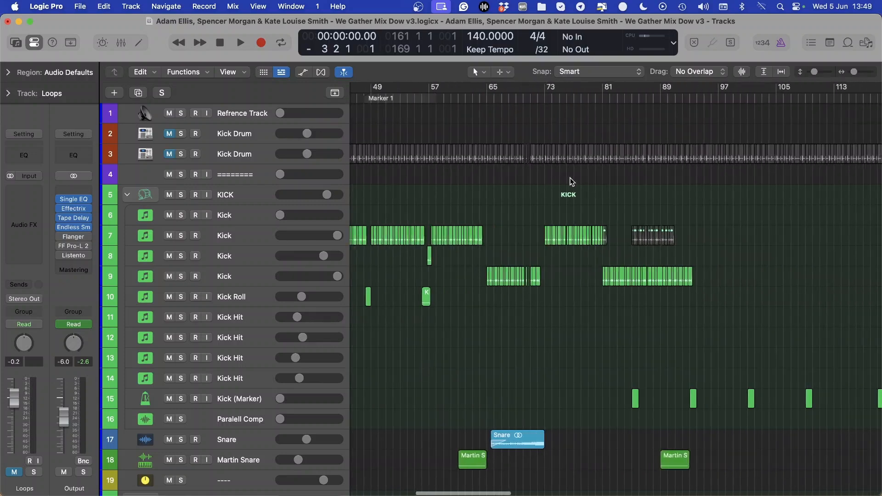
scroll(570, 179, "up", 2)
key("super+Down")
scroll(570, 181, "right", 12)
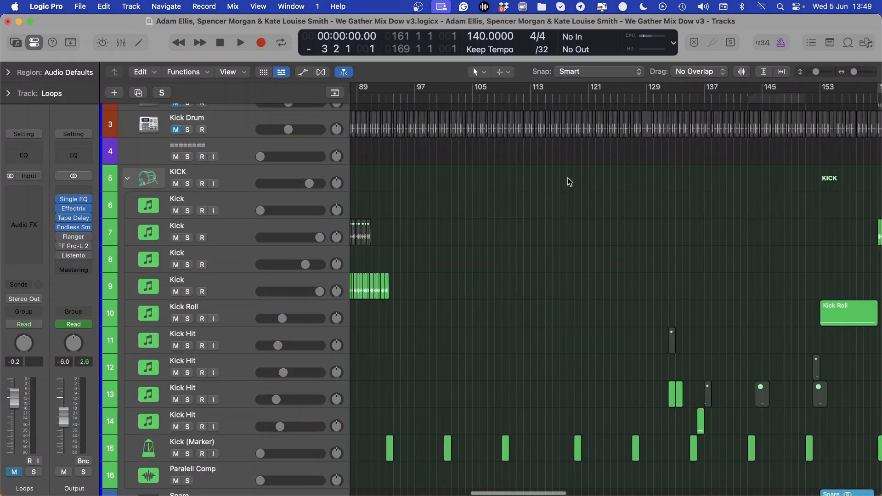
scroll(570, 182, "right", 15)
scroll(569, 182, "down", 10)
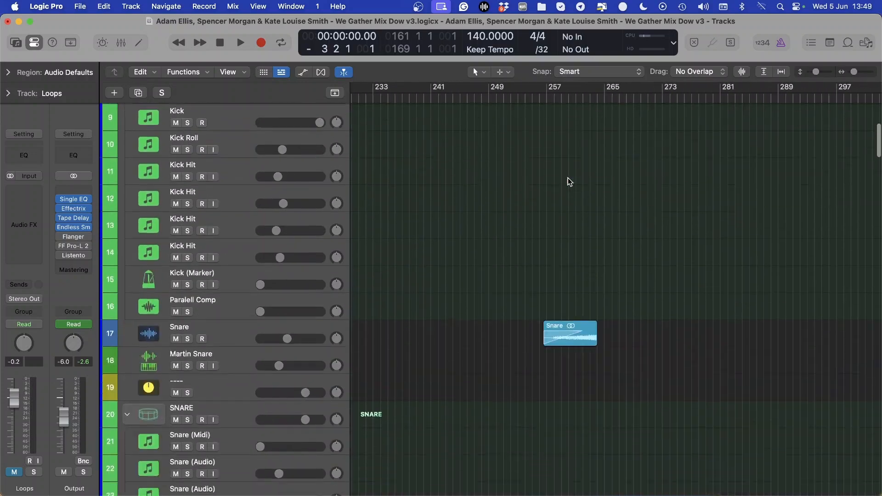
scroll(568, 184, "up", 10)
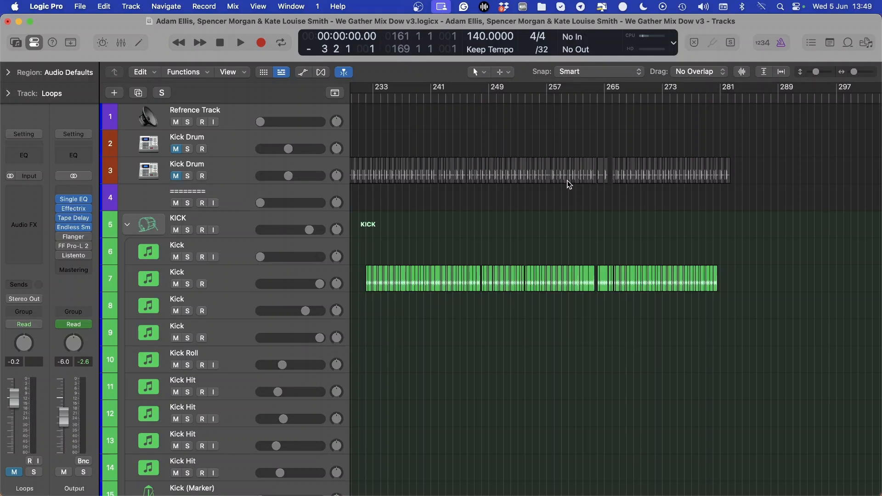
key("super+Left")
scroll(581, 185, "left", 3)
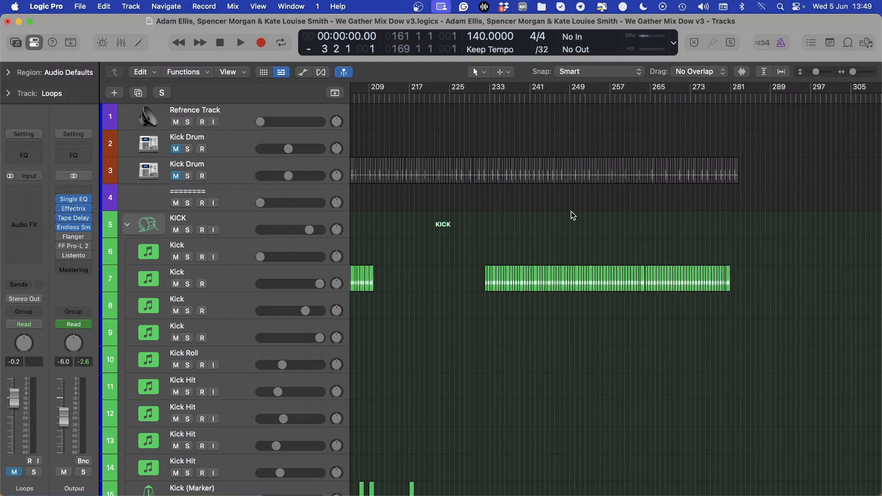
Move the playhead to bar 208, near the end of the third kick section
left_click(441, 98)
scroll(448, 105, "left", 3)
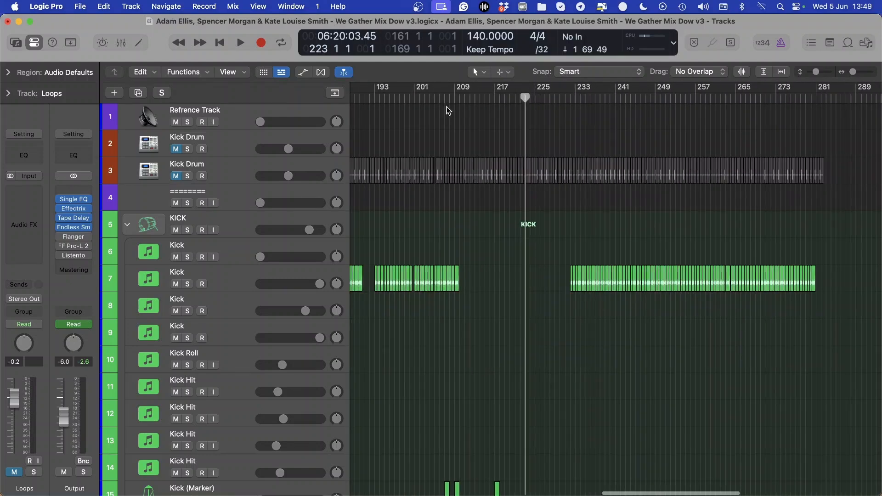
left_click(449, 101)
scroll(458, 109, "right", 10)
scroll(460, 108, "left", 15)
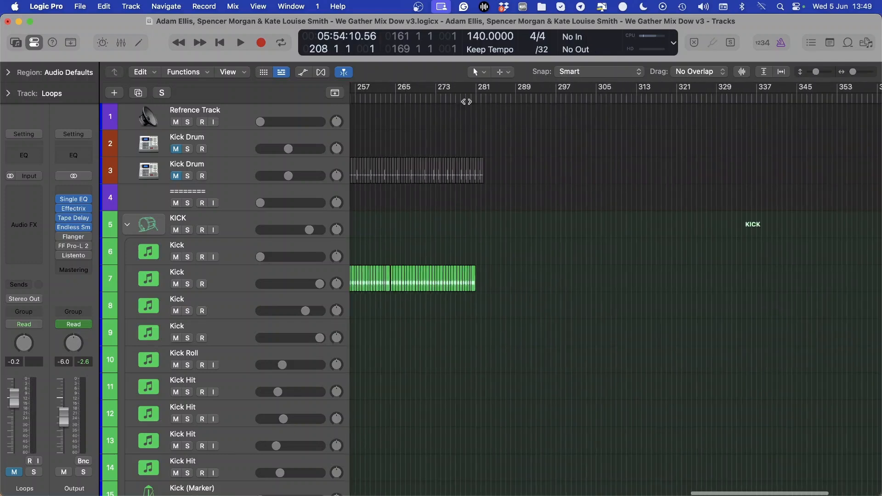
Delete the two muted Kick Drum tracks above the KICK group along with all their regions
scroll(454, 104, "right", 4)
key("super+Right")
key("super+Right")
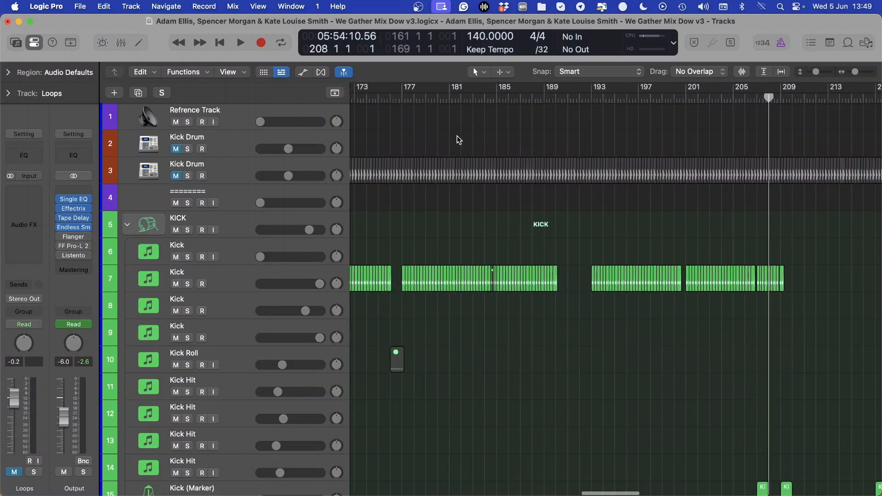
scroll(457, 138, "left", 4)
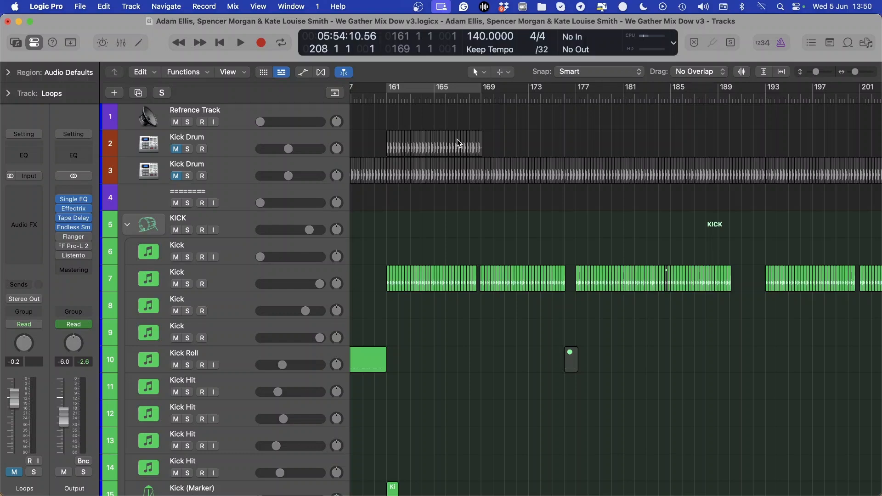
scroll(458, 143, "left", 5)
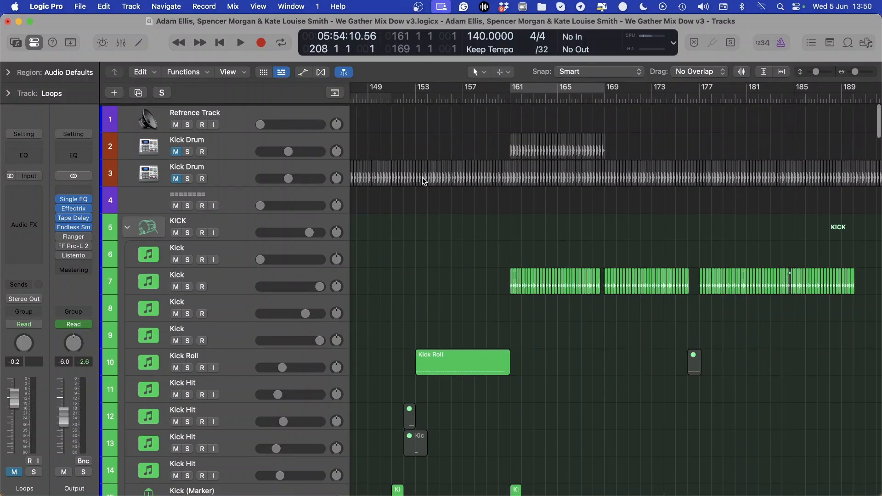
left_click(223, 170)
left_click(232, 149, "shift")
key("Delete")
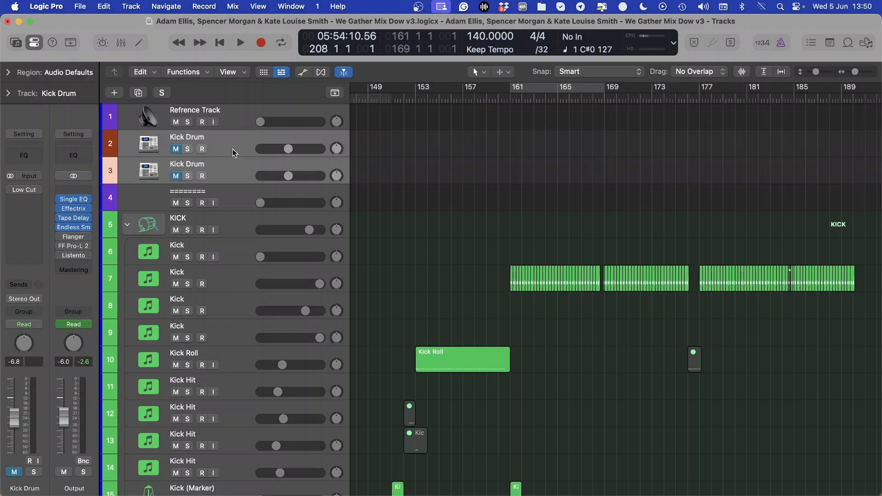
key("super+BackSpace")
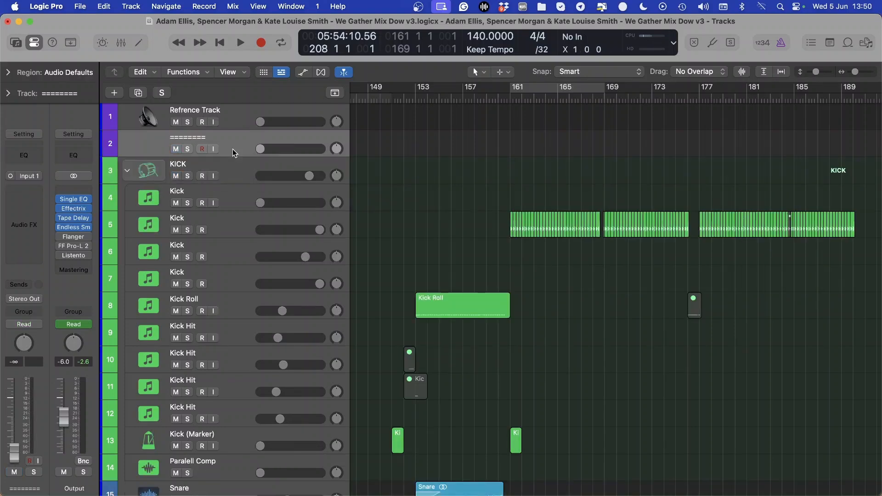
Turn on cycle mode for bars 161 to 169
key("super+Right")
key("super+Right")
key("super+Right")
scroll(534, 120, "right", 8)
key("c")
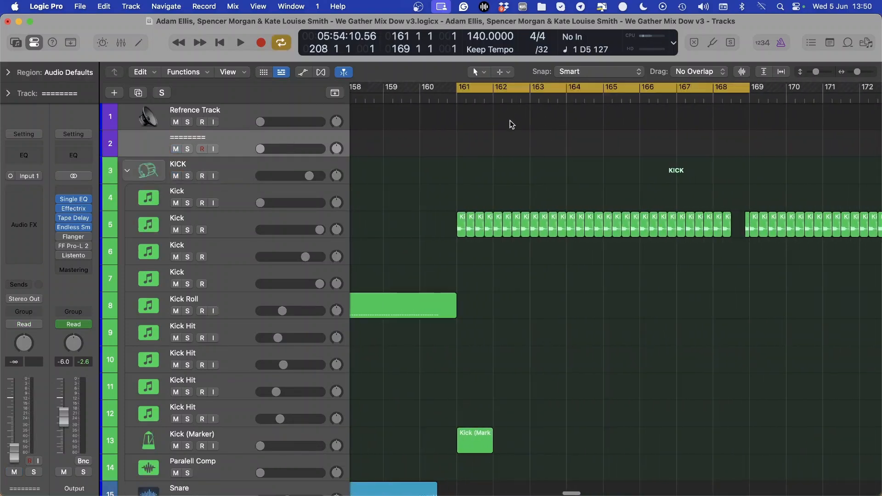
Examine the snare, hats, counters, pads and bass tracks across the whole arrangement and turn cycle mode off
scroll(540, 191, "down", 12)
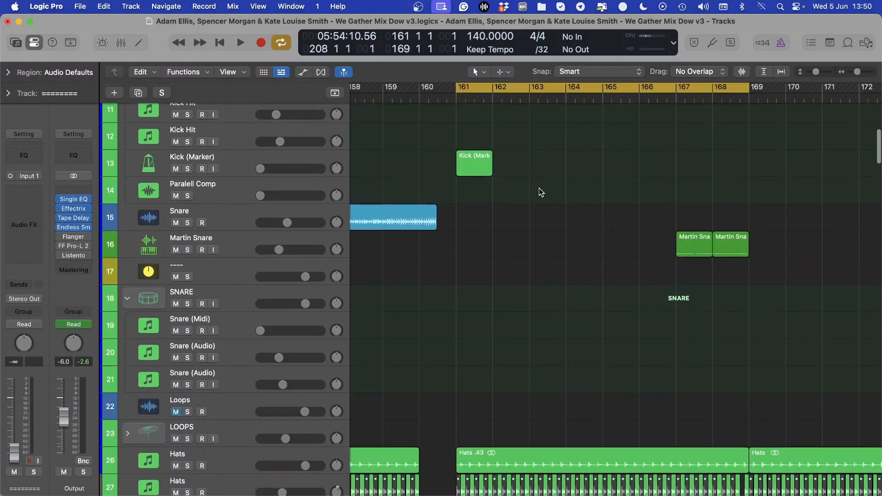
scroll(540, 191, "down", 20)
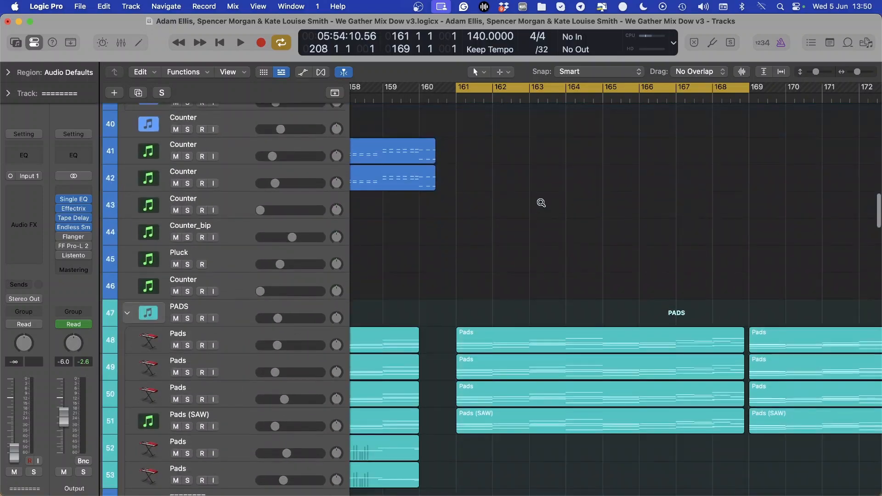
scroll(541, 201, "down", 5)
key("super+Left")
key("super+Left")
key("super+Left")
key("super+Left")
key("super+Left")
scroll(531, 190, "left", 10)
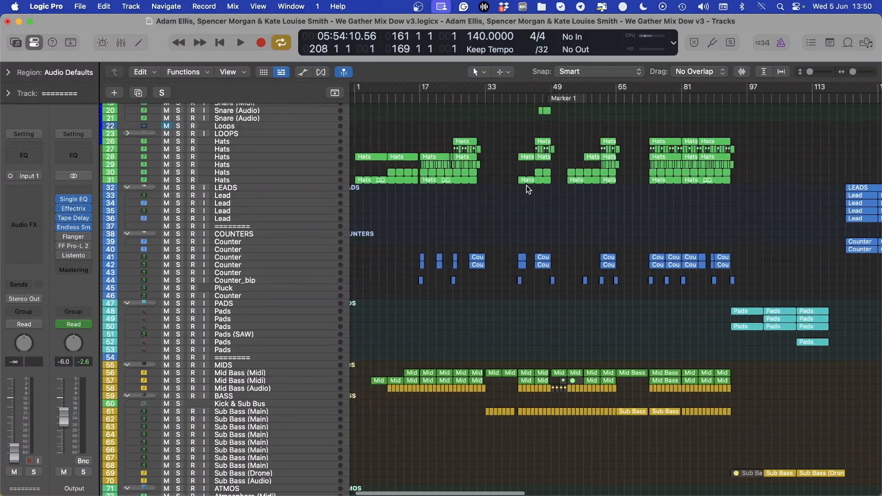
key("super+Left")
key("super+Left")
key("super+Left")
key("c")
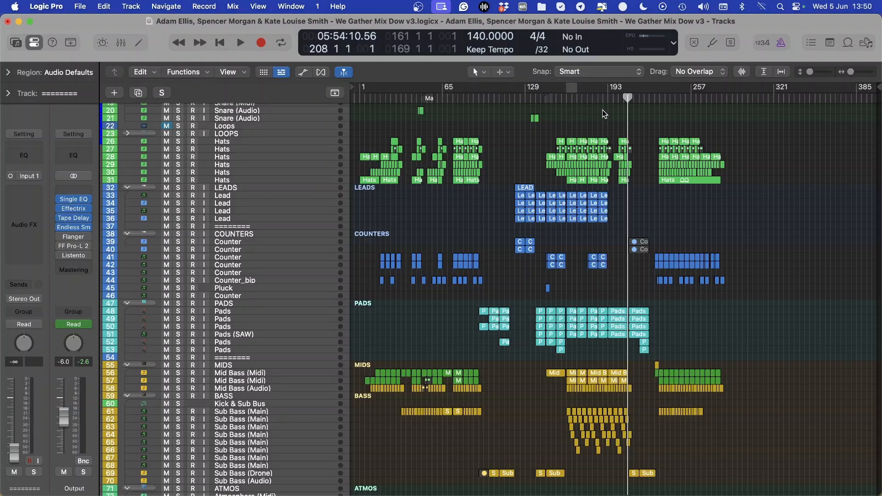
Examine the kick, hats, leads, counters and pads regions around the second drop
scroll(602, 111, "up", 5)
scroll(621, 192, "up", 10)
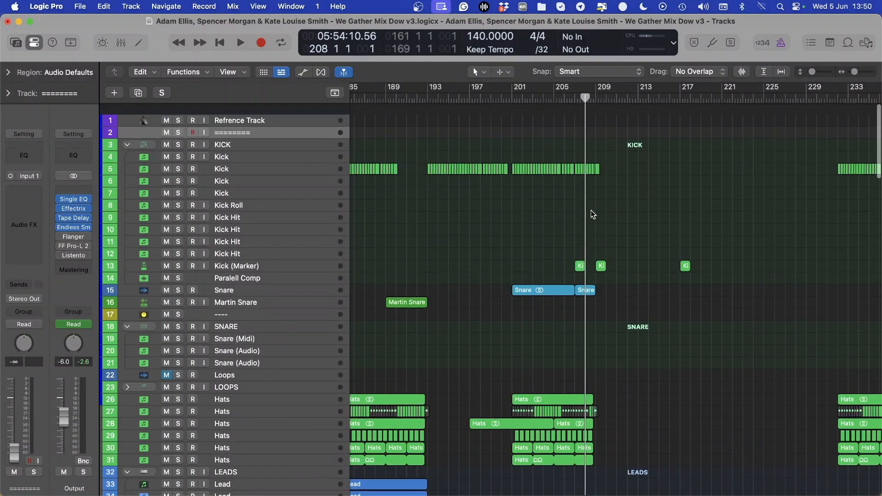
scroll(591, 210, "down", 5)
scroll(575, 215, "up", 3)
scroll(591, 282, "down", 10)
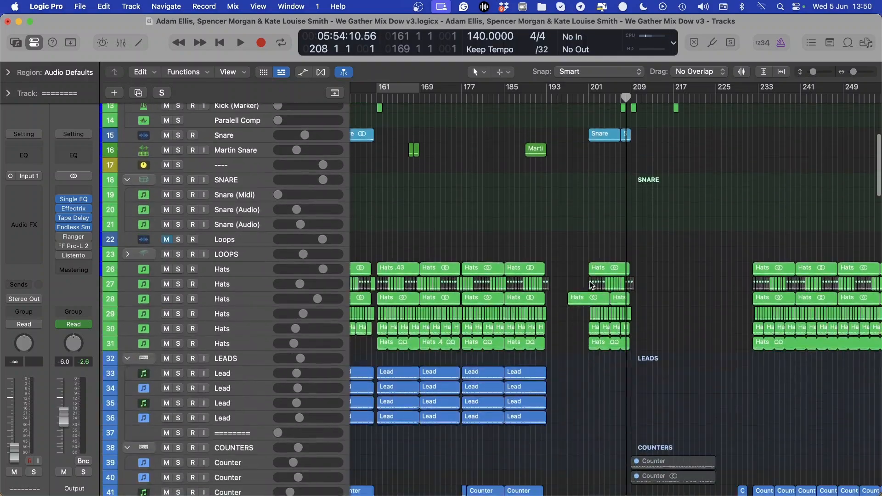
scroll(590, 282, "left", 5)
scroll(483, 273, "down", 10)
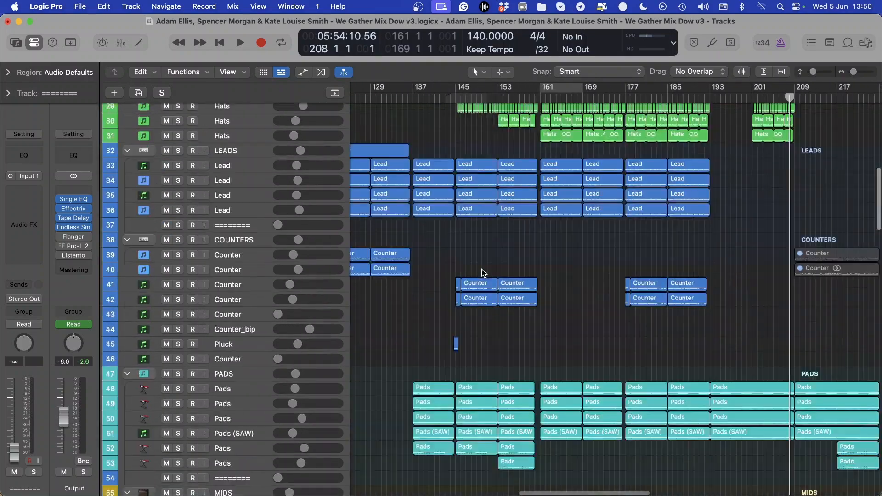
scroll(483, 273, "up", 15)
scroll(569, 221, "down", 5)
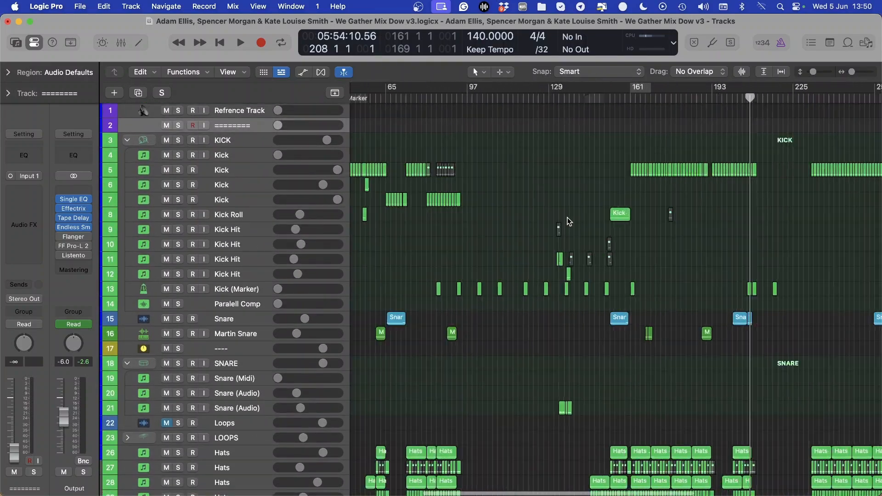
Check the effects, bass and mids tracks and return to the KICK group around bar 161
scroll(569, 221, "down", 5)
scroll(253, 385, "down", 20)
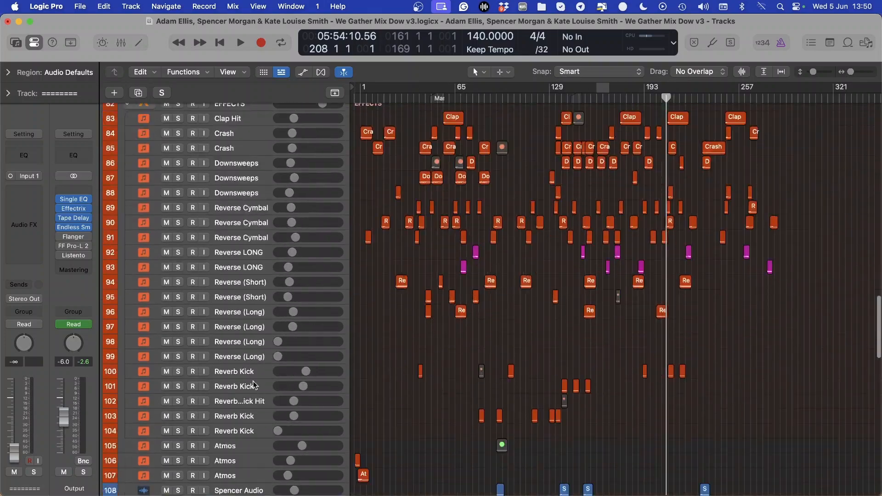
scroll(251, 351, "down", 15)
scroll(385, 344, "up", 20)
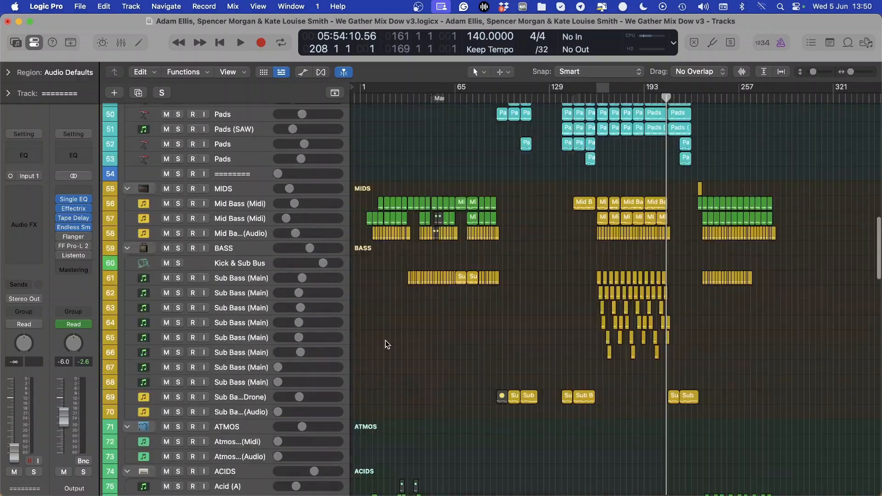
scroll(580, 359, "up", 15)
scroll(581, 359, "down", 3)
scroll(581, 359, "up", 3)
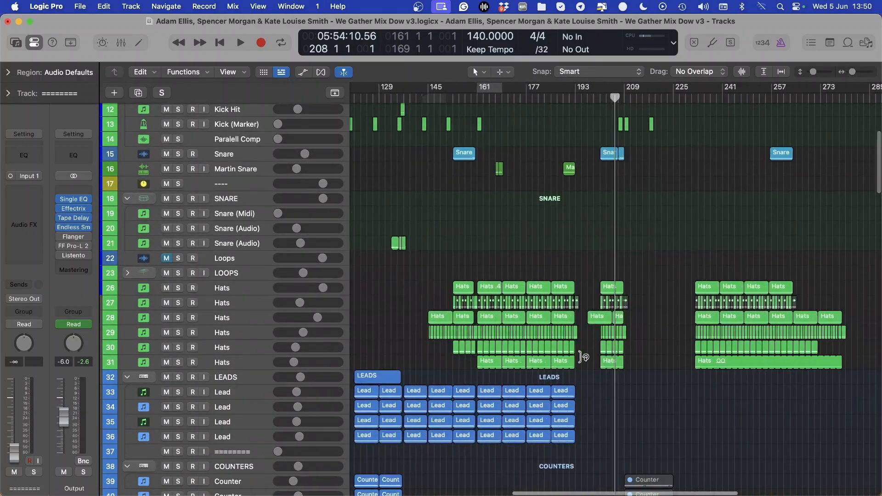
scroll(581, 359, "up", 3)
scroll(562, 349, "up", 8)
scroll(474, 235, "up", 3)
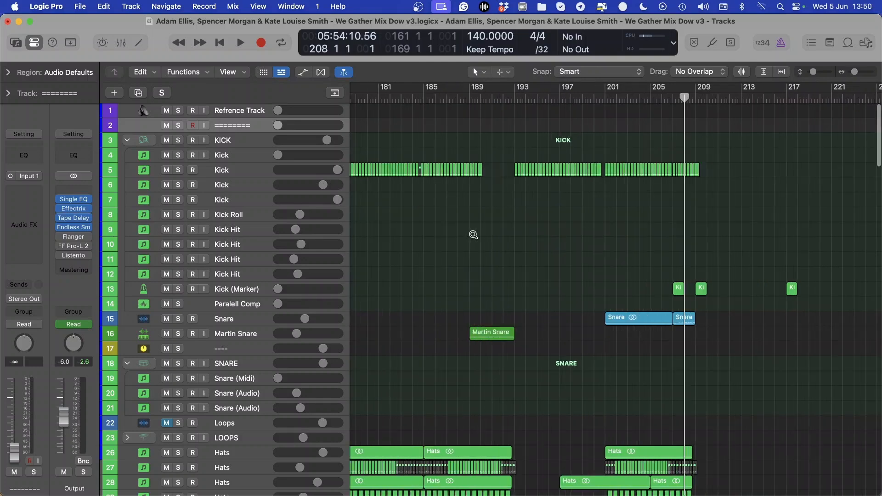
scroll(460, 218, "left", 8)
scroll(453, 211, "up", 3)
scroll(453, 211, "up", 3)
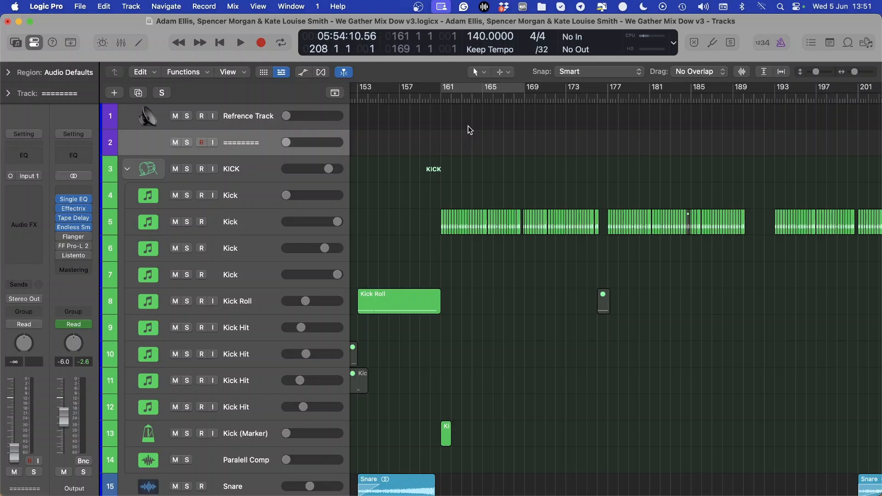
Turn on cycle mode and extend the cycle range to cover bars 161 to 177
key("c")
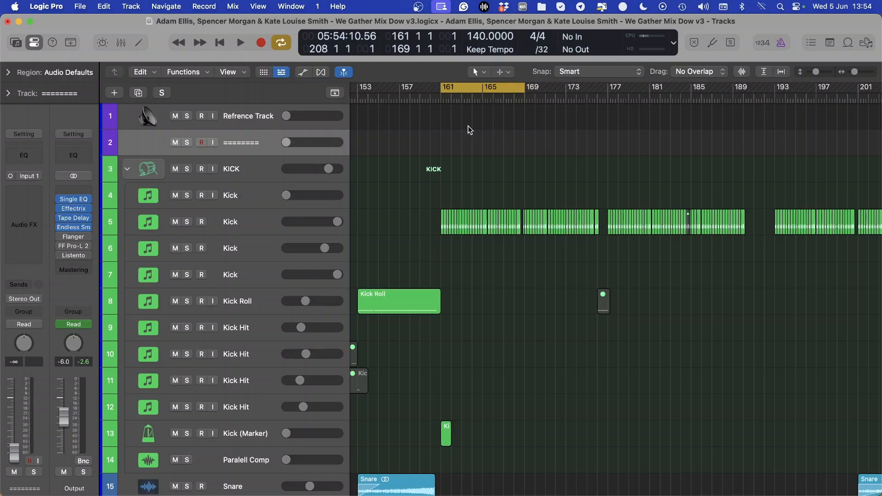
scroll(476, 193, "down", 15)
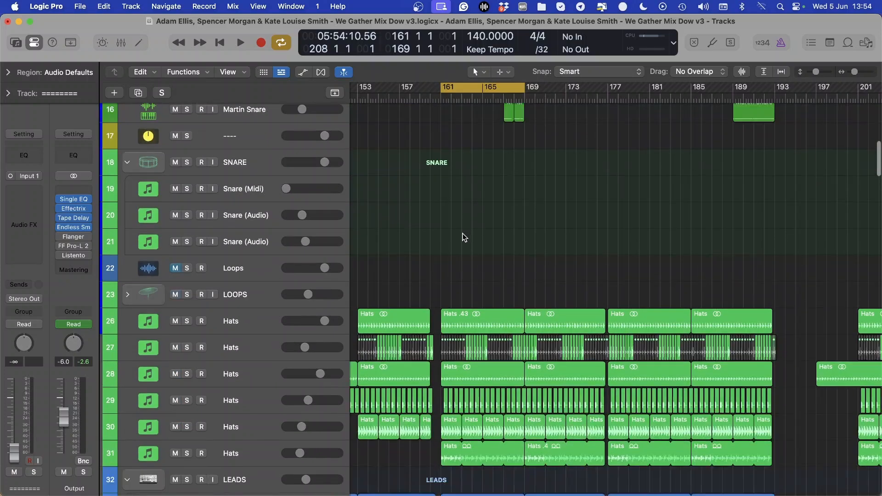
left_click(868, 71)
scroll(717, 249, "right", 4)
scroll(659, 238, "up", 15)
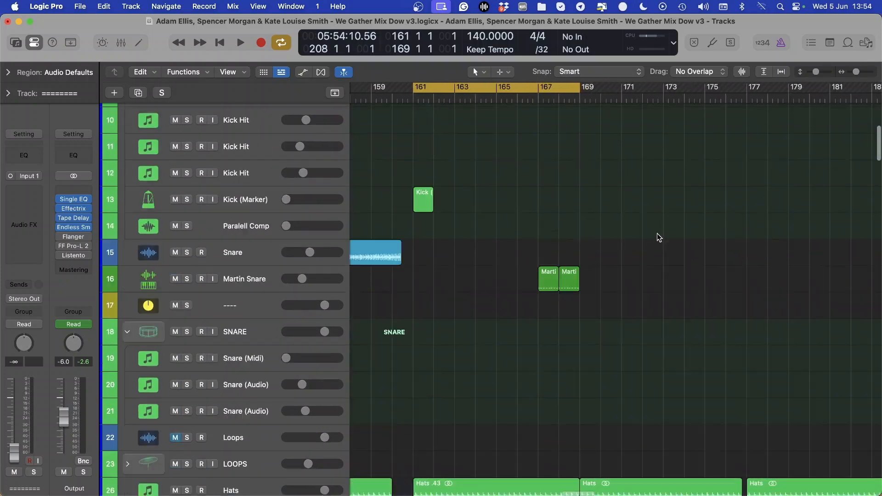
scroll(618, 242, "down", 20)
scroll(497, 250, "up", 20)
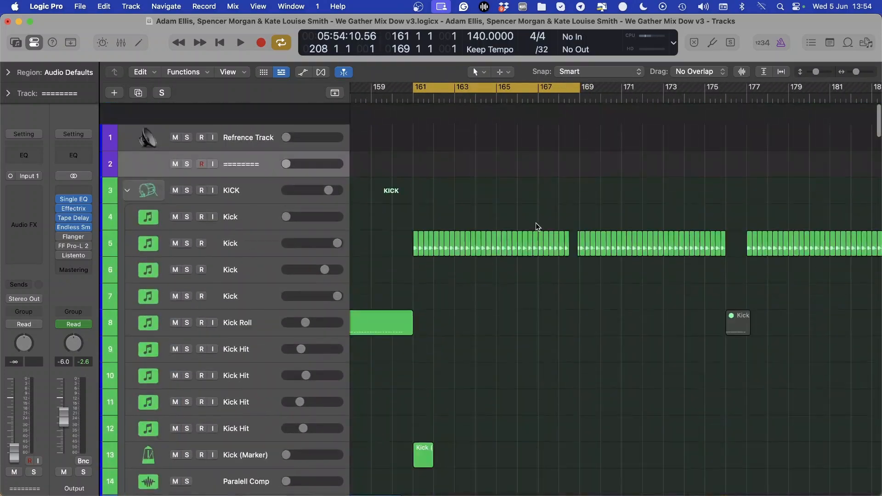
scroll(536, 228, "down", 3)
left_click_drag(580, 87, 747, 88)
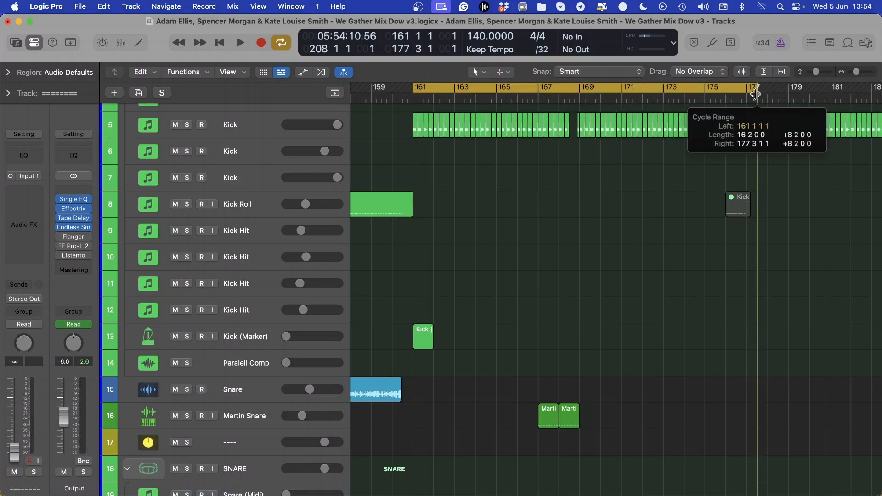
Examine the kick, snare, pads, mids and sub bass regions inside the 161 to 177 cycle range
scroll(673, 219, "left", 2)
scroll(675, 209, "down", 20)
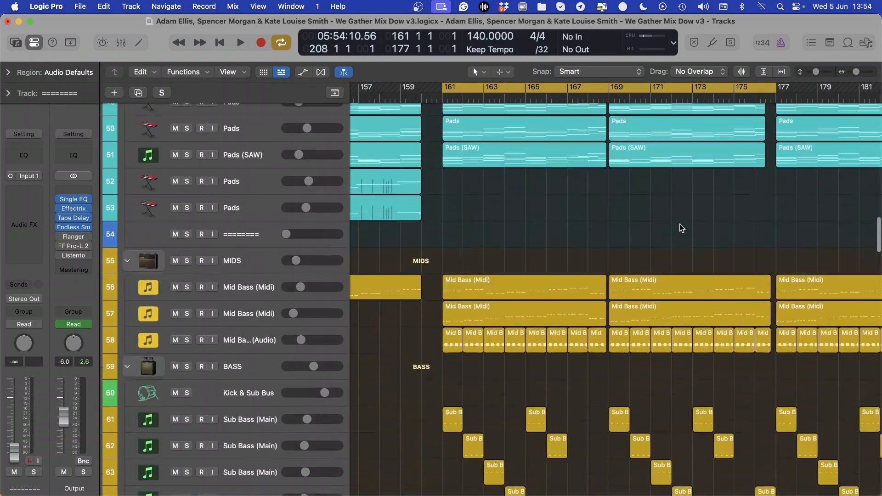
scroll(683, 228, "up", 5)
scroll(532, 218, "down", 8)
scroll(528, 205, "up", 20)
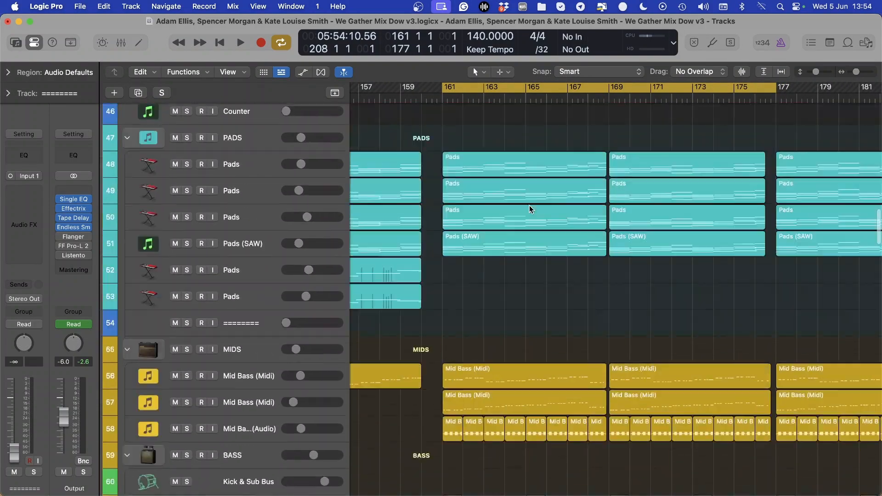
scroll(513, 223, "down", 5)
scroll(505, 216, "up", 10)
scroll(504, 260, "down", 10)
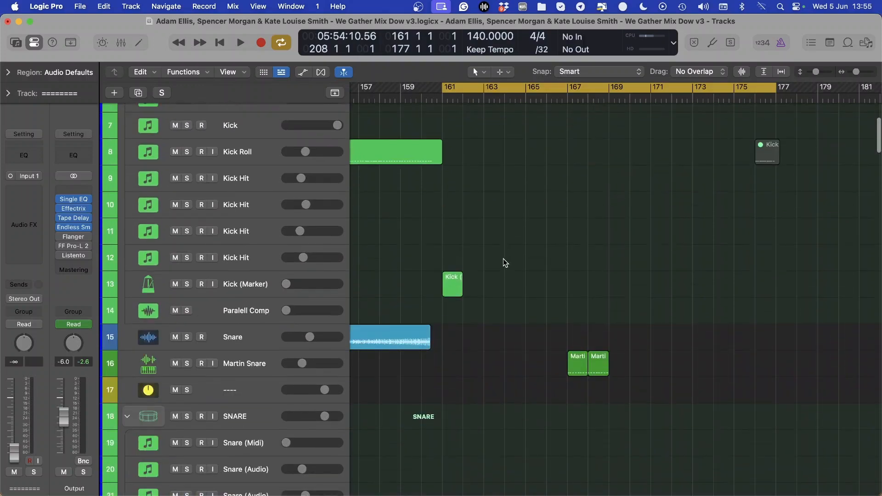
scroll(504, 281, "down", 15)
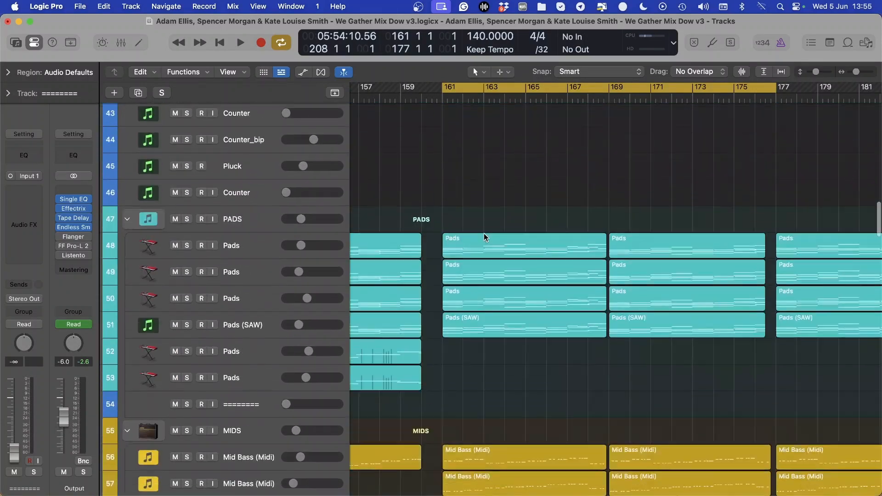
Select the Sub Bass (Main) regions from bar 161 to bar 169 in the BASS group
scroll(486, 212, "down", 10)
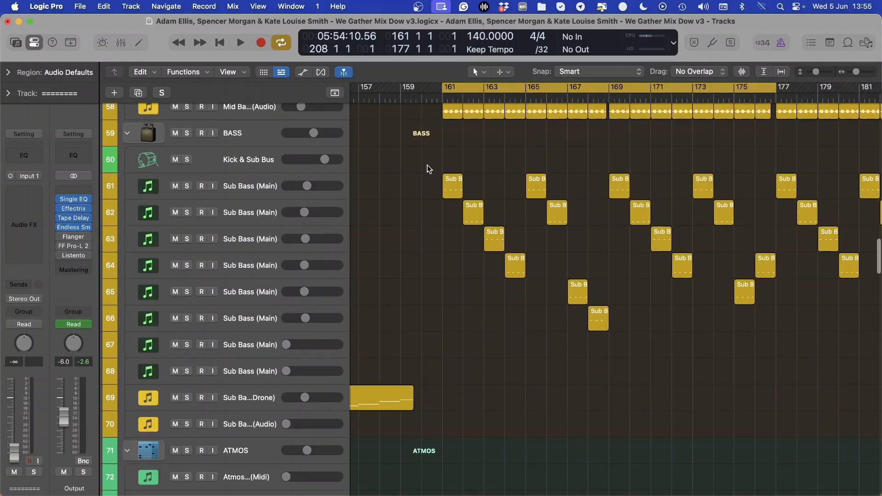
left_click_drag(427, 166, 641, 348)
scroll(546, 316, "down", 5)
scroll(473, 147, "up", 5)
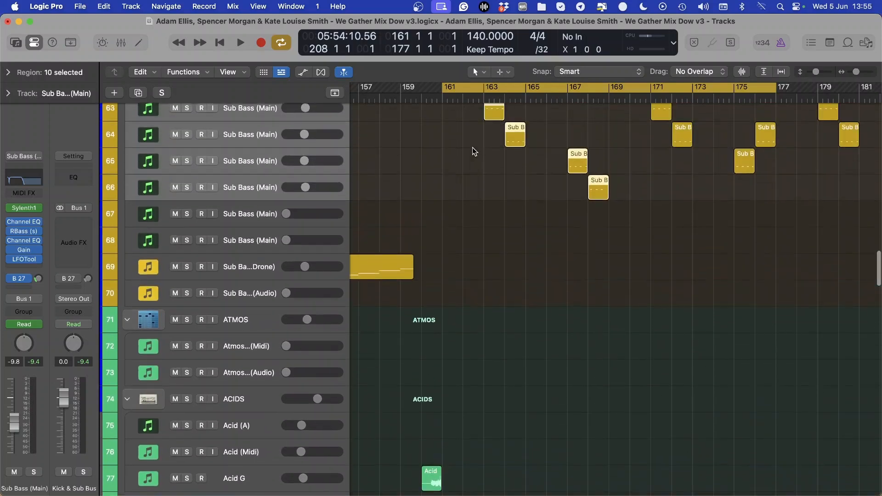
Examine the acid, effects, vocal and piano tracks across the 161 to 177 range, returning to the hats and leads
scroll(460, 266, "down", 20)
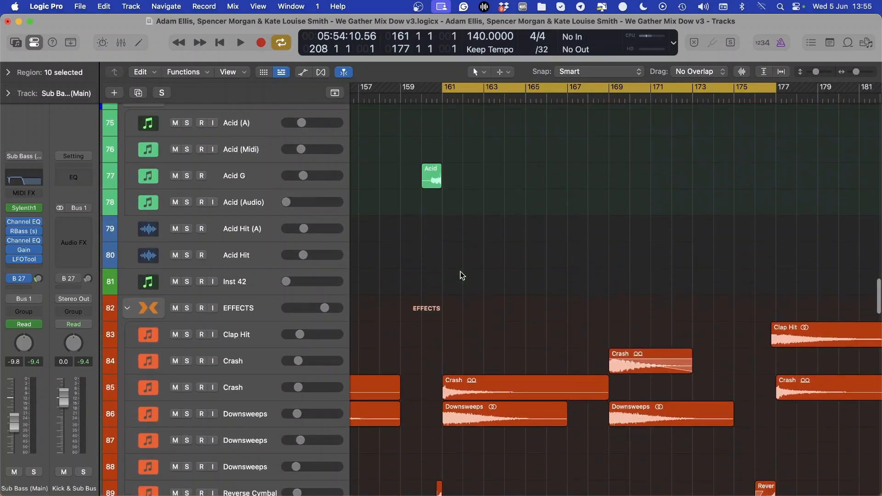
scroll(469, 252, "down", 20)
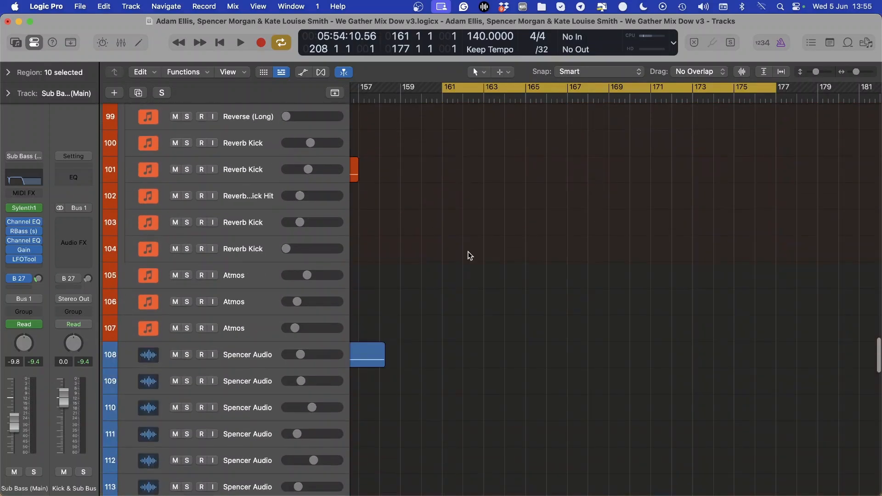
scroll(470, 256, "down", 20)
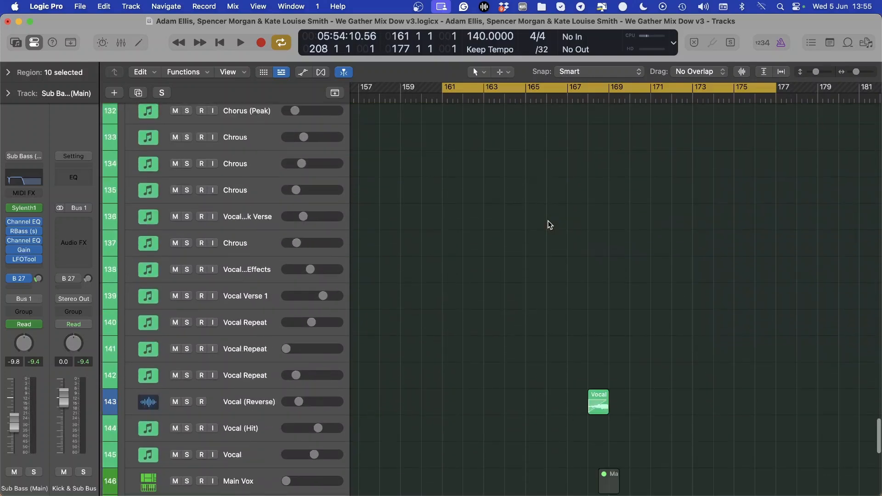
scroll(577, 279, "down", 8)
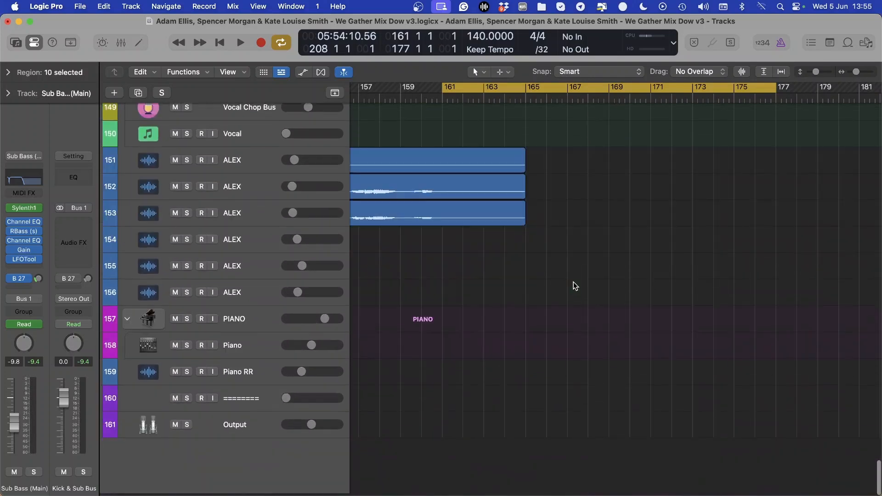
scroll(571, 283, "up", 20)
scroll(572, 283, "up", 20)
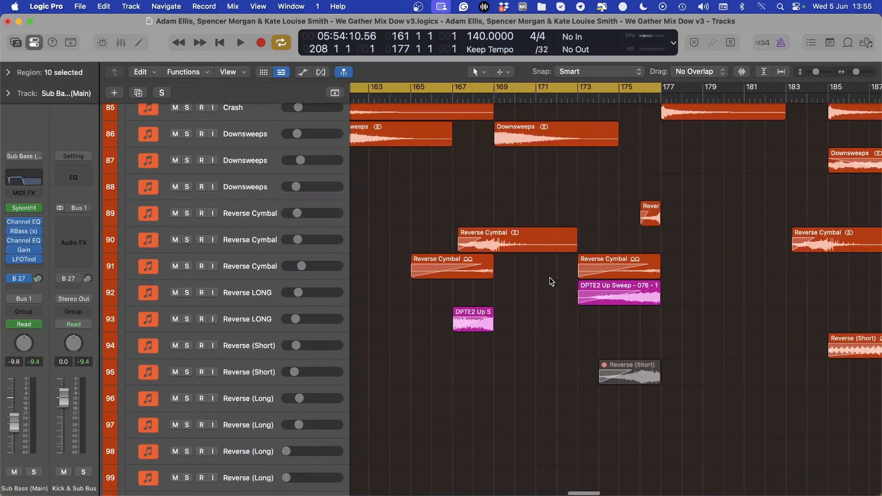
scroll(575, 253, "up", 4)
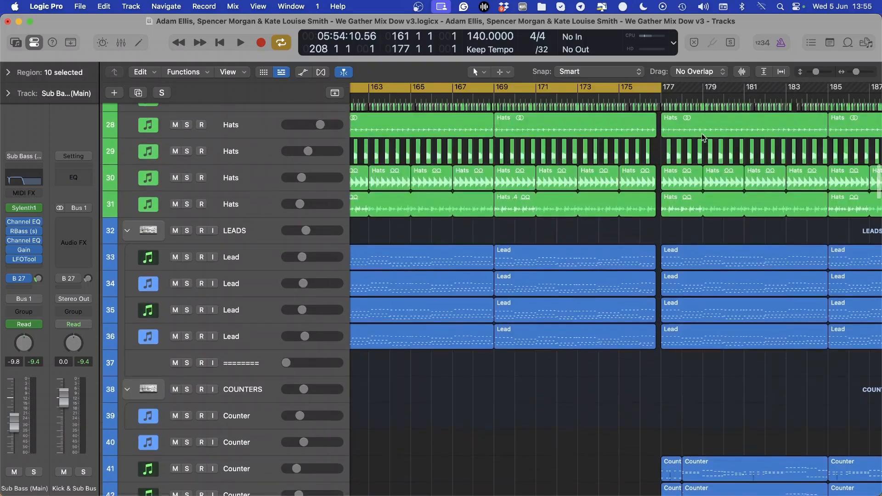
Extend the start of the cycle range back to bar 137 and play the arrangement from bar 121
left_click(851, 72)
scroll(542, 233, "down", 4)
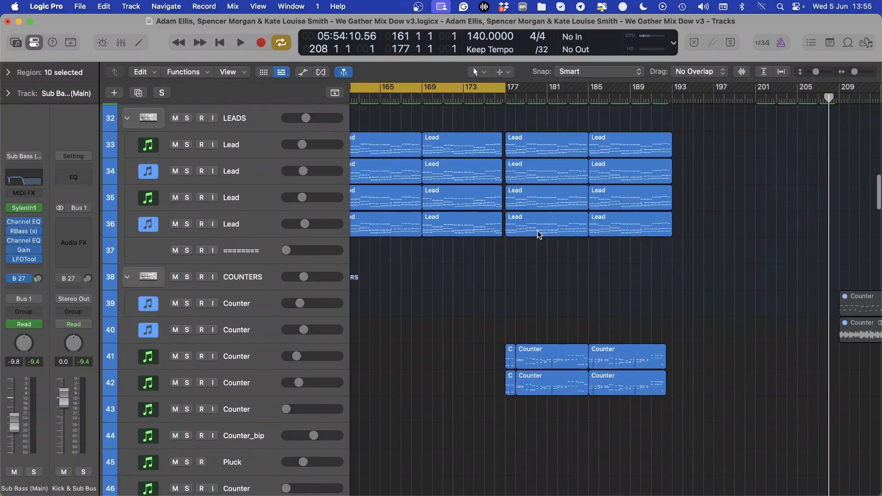
scroll(650, 307, "left", 3)
scroll(576, 138, "left", 5)
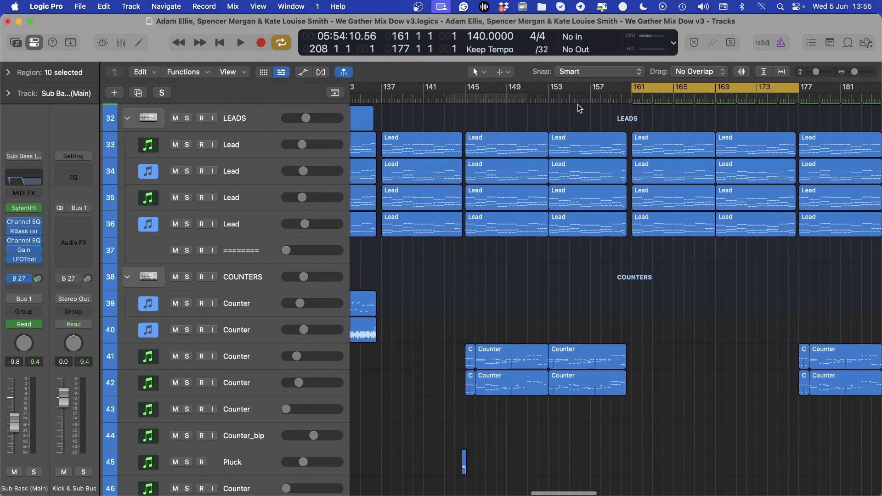
left_click(848, 72)
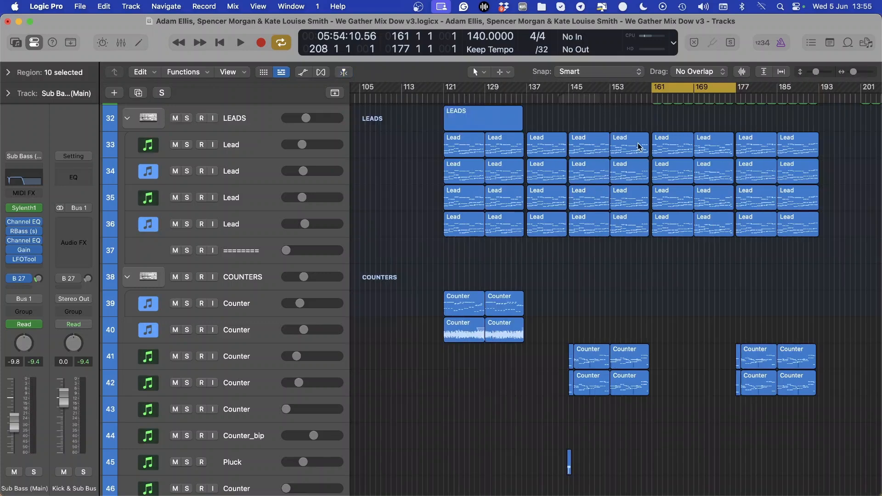
left_click_drag(654, 87, 528, 94)
key("space")
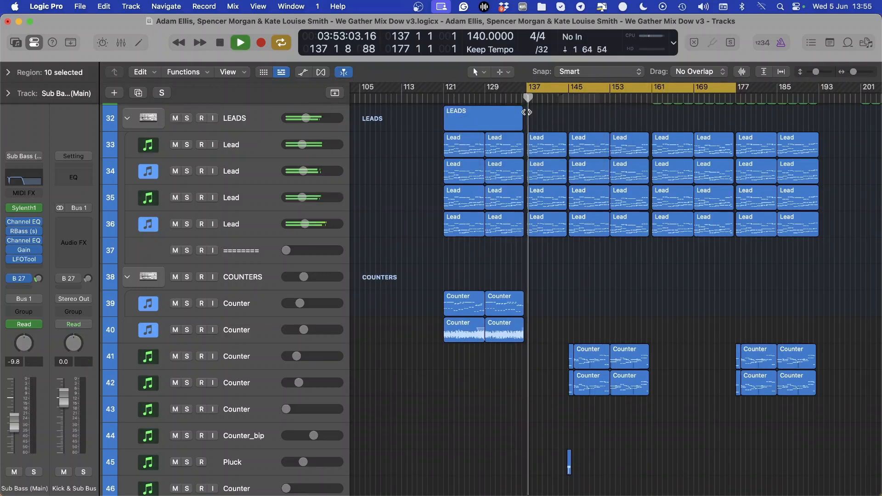
left_click(443, 101)
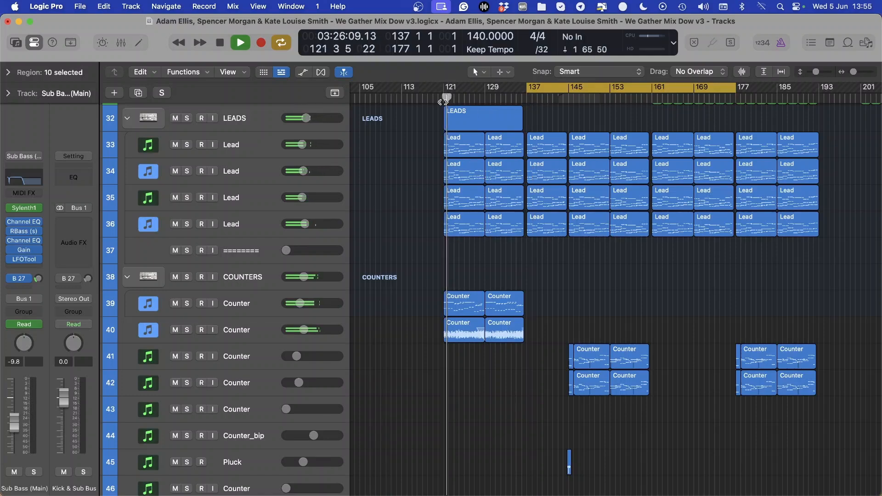
Check the kick, effects and vocal tracks while the section from bar 121 plays
scroll(494, 161, "up", 15)
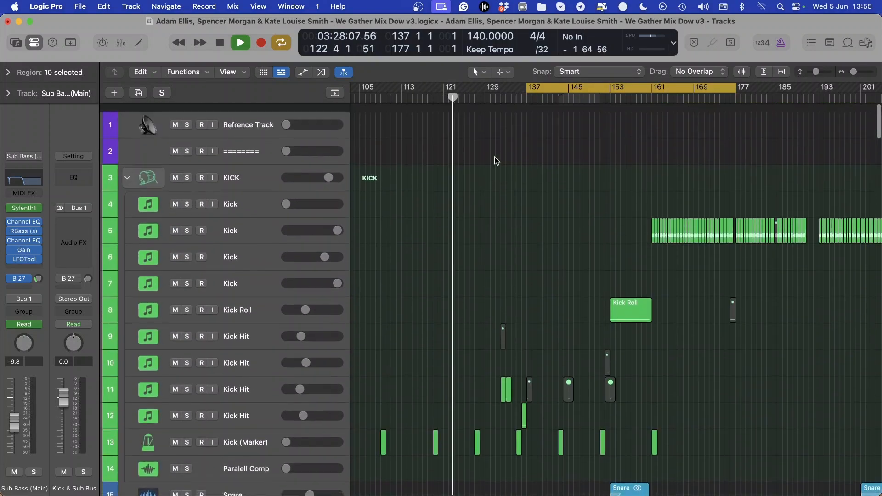
scroll(494, 157, "down", 20)
scroll(496, 161, "down", 20)
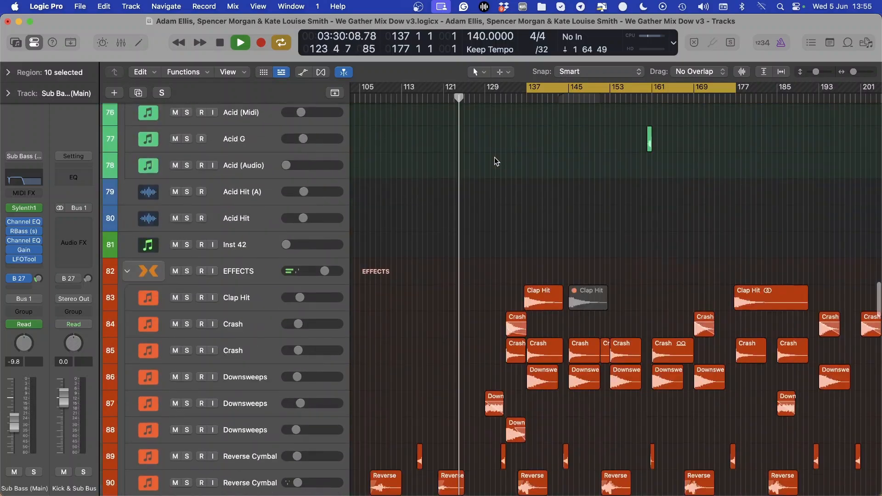
scroll(495, 157, "down", 6)
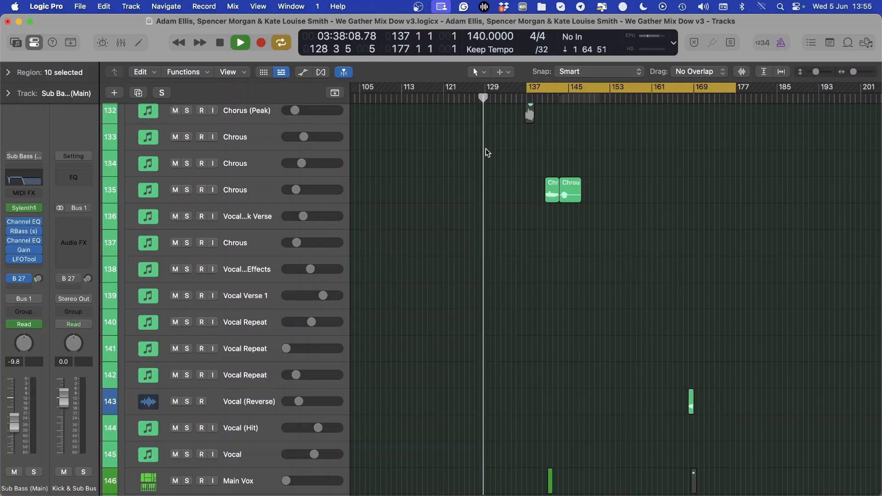
scroll(490, 156, "right", 5)
Enlarge the track height and examine the one-shot, vocal and effects regions leading into bar 137
left_click_drag(817, 72, 817, 72)
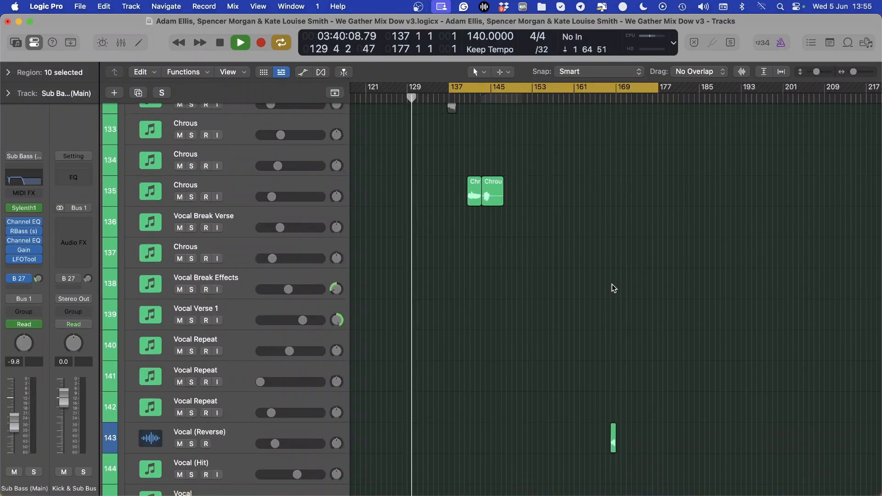
scroll(612, 288, "up", 12)
left_click(868, 72)
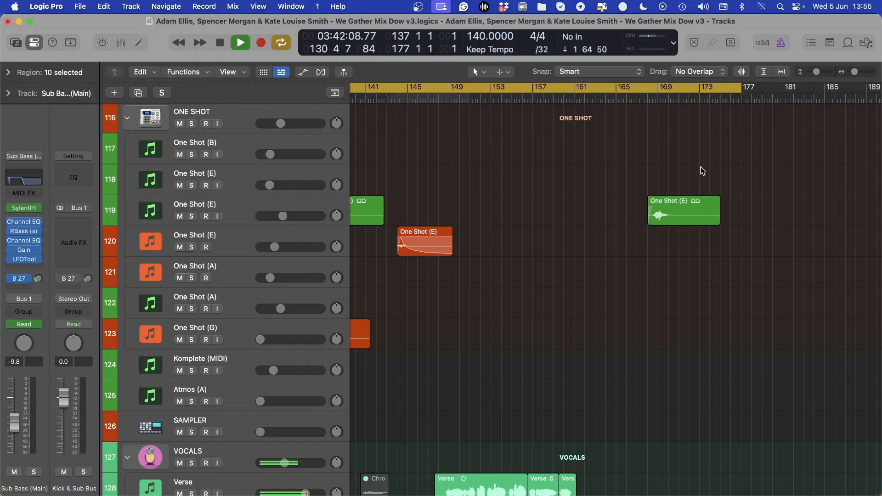
scroll(662, 156, "left", 12)
scroll(665, 163, "down", 9)
scroll(669, 169, "up", 20)
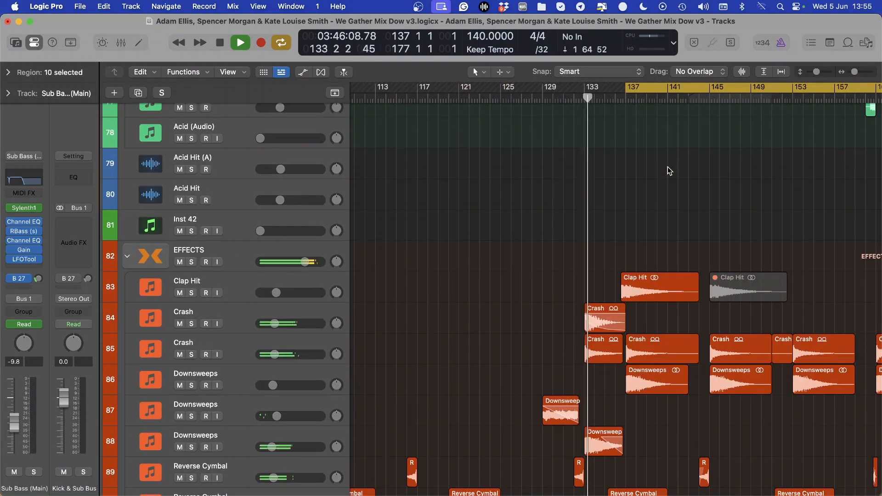
scroll(669, 174, "up", 2)
scroll(659, 226, "right", 4)
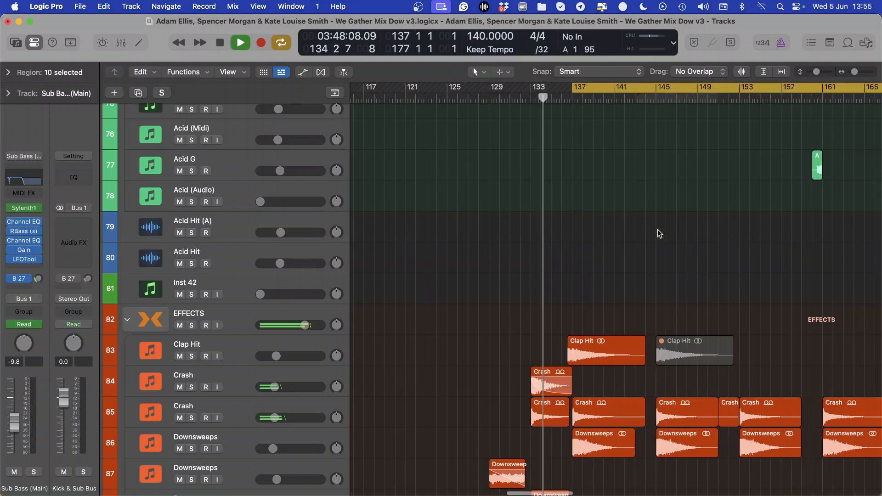
Examine the Sub Bass (Drone), mids and pads regions from bar 137 and select the PADS track
key("super+Right")
key("super+Right")
scroll(633, 221, "left", 5)
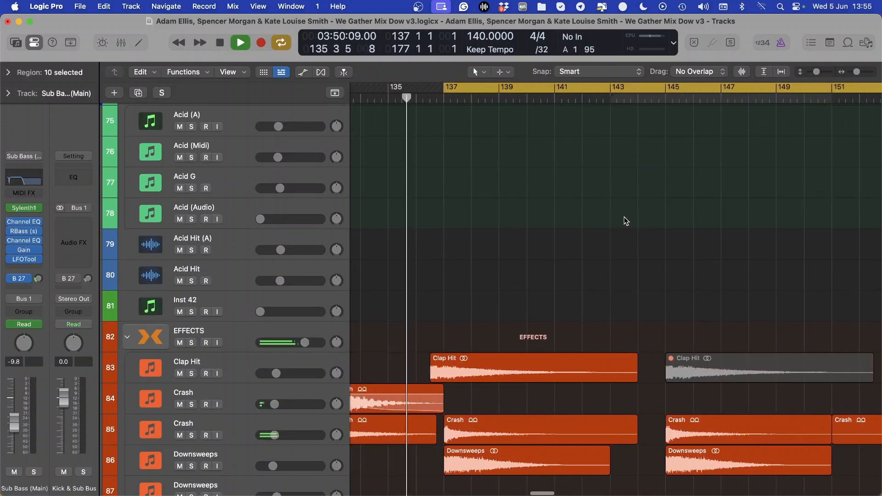
scroll(624, 217, "up", 10)
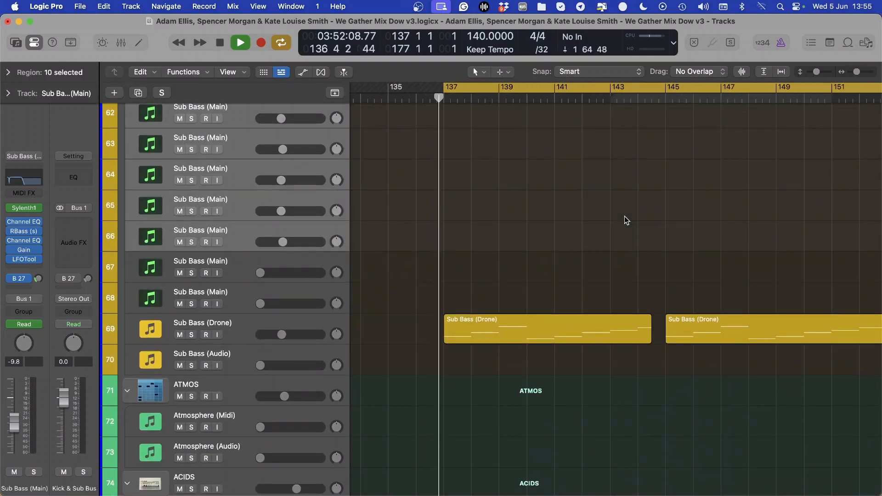
scroll(624, 216, "up", 5)
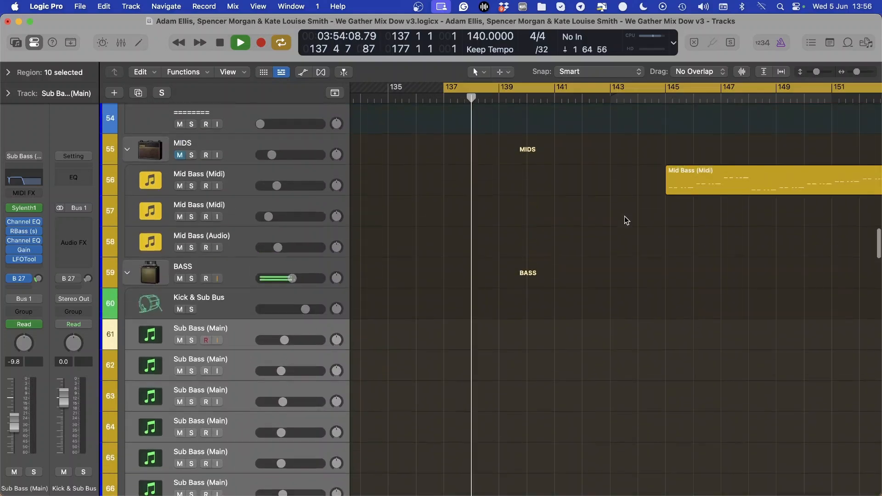
scroll(625, 221, "up", 10)
scroll(624, 220, "down", 4)
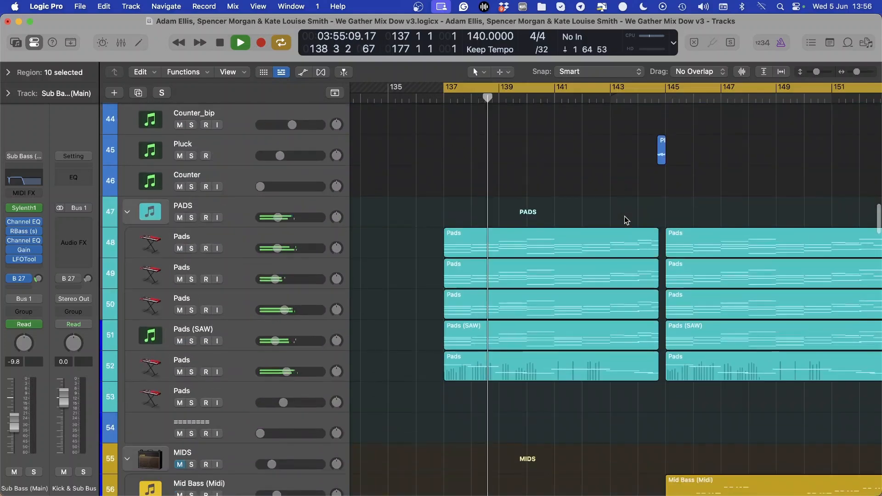
left_click(232, 204)
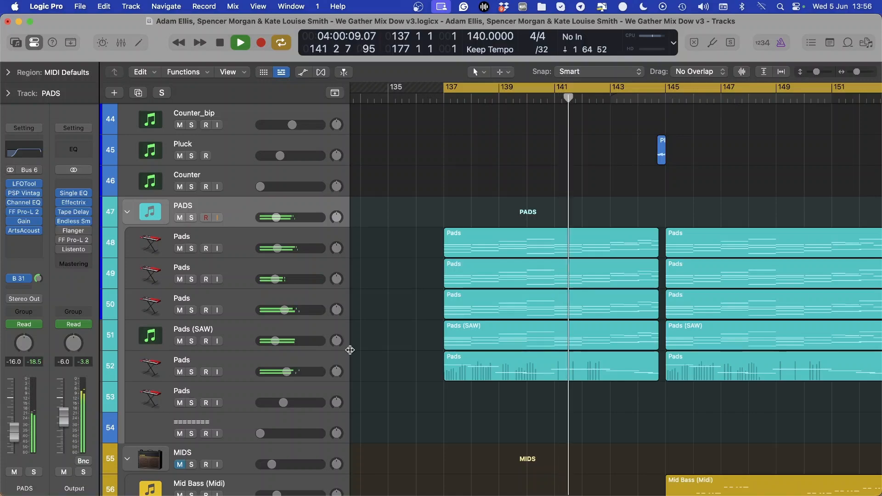
Compare the pads, leads and counters regions around bar 145 during playback
scroll(377, 342, "right", 5)
scroll(391, 338, "down", 2)
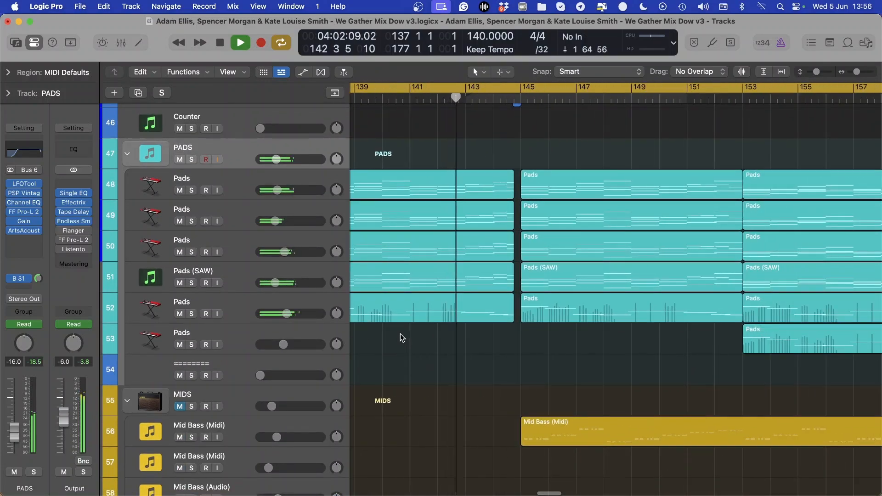
scroll(400, 333, "up", 10)
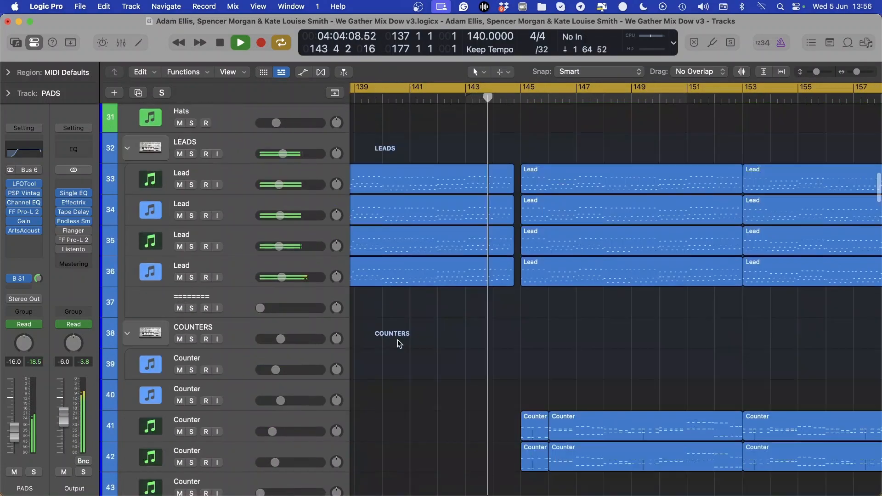
Delete the Mid Bass (Midi) region starting at bar 145 on track 56 without erasing its automation data
scroll(400, 339, "down", 12)
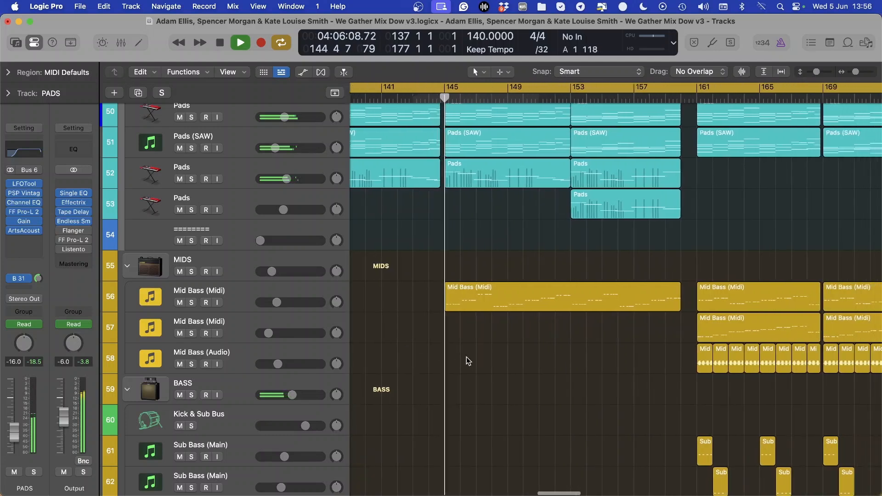
left_click(519, 297)
key("Delete")
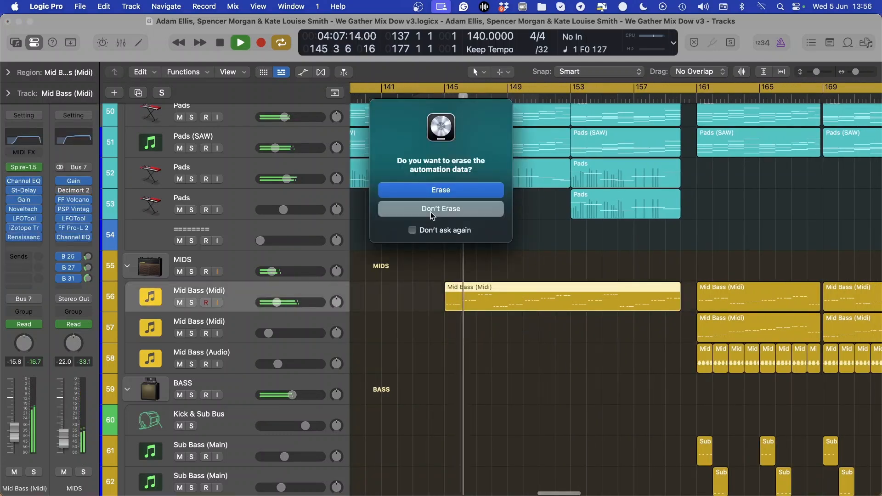
left_click(431, 212)
Inspect the notes of the Counter regions on track 41 in the Piano Roll and close the editor
scroll(438, 249, "up", 5)
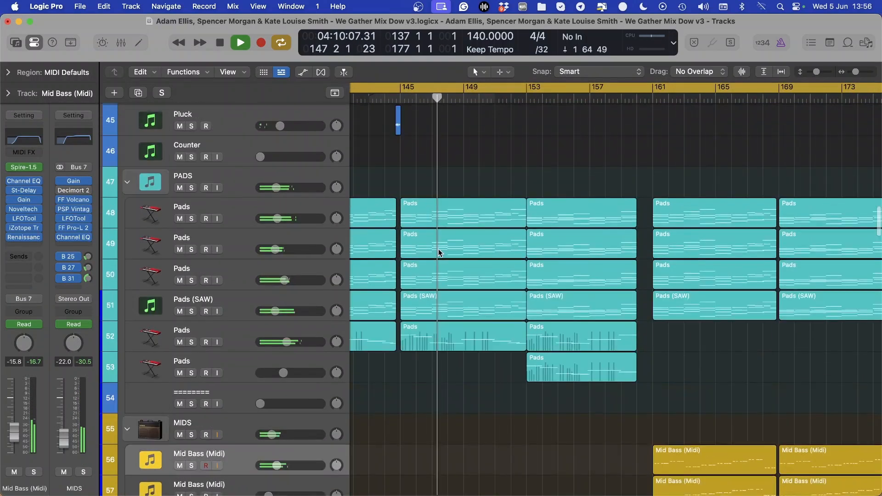
scroll(439, 249, "up", 5)
left_click(499, 205)
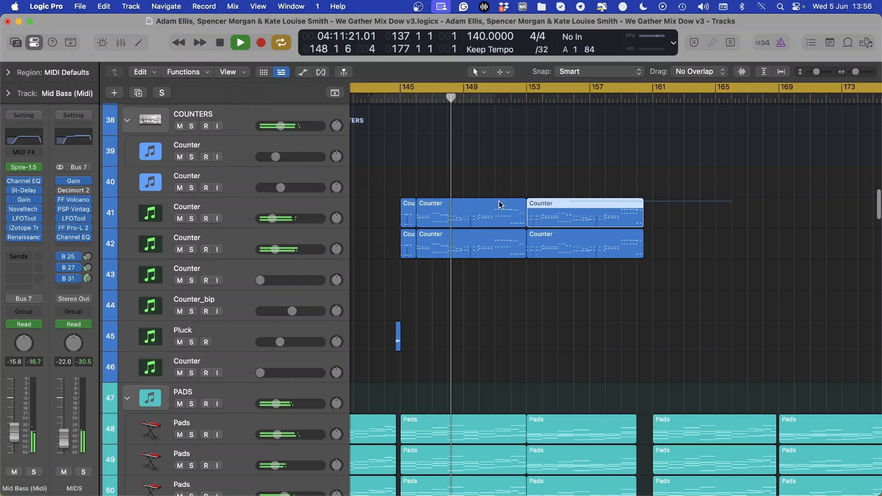
double_click(424, 212)
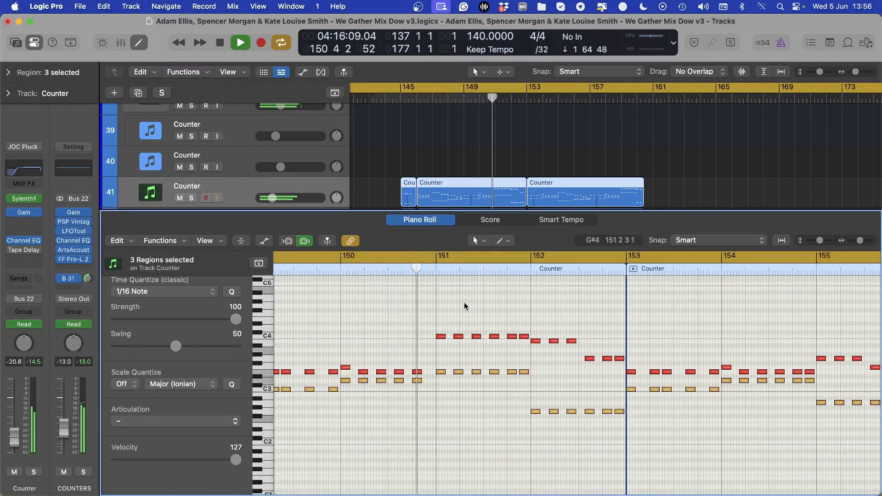
key("p")
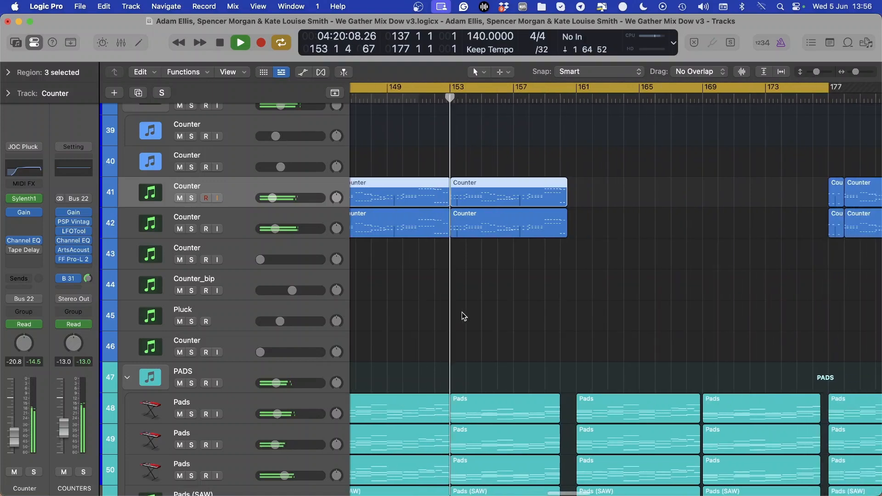
Examine the Kick Roll and Snare build-up regions from bar 153 during playback
scroll(464, 317, "up", 15)
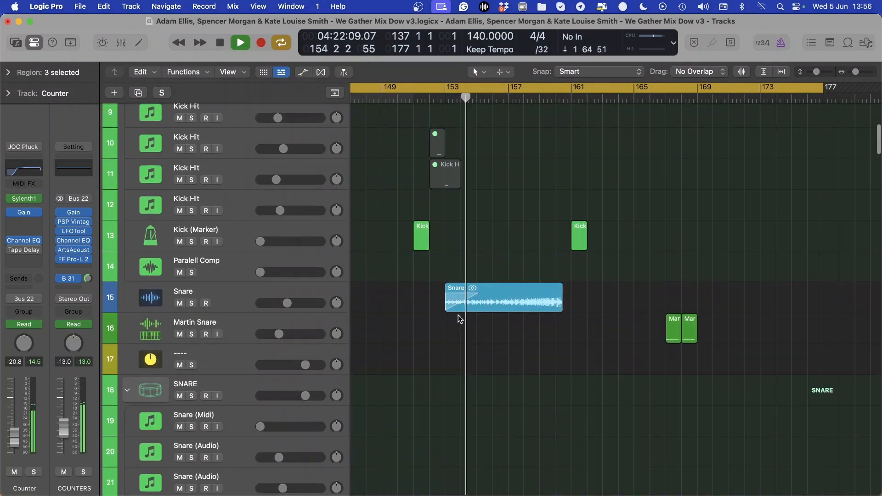
scroll(459, 317, "up", 5)
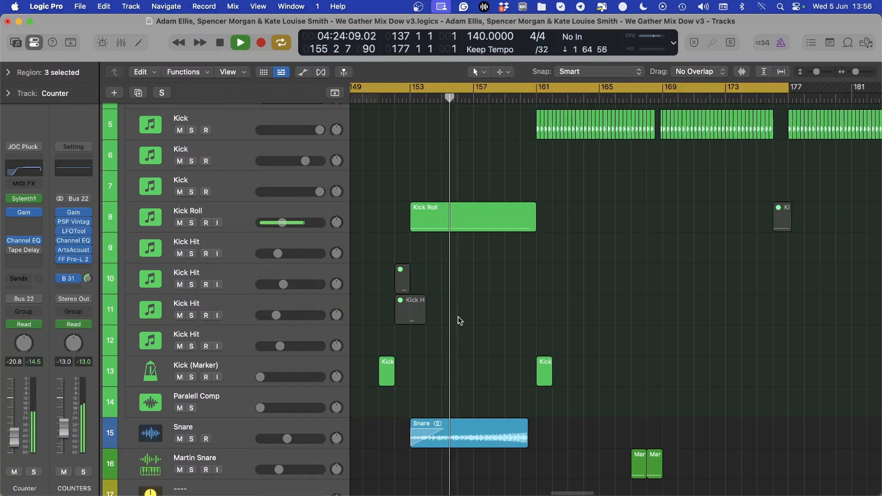
scroll(459, 316, "right", 3)
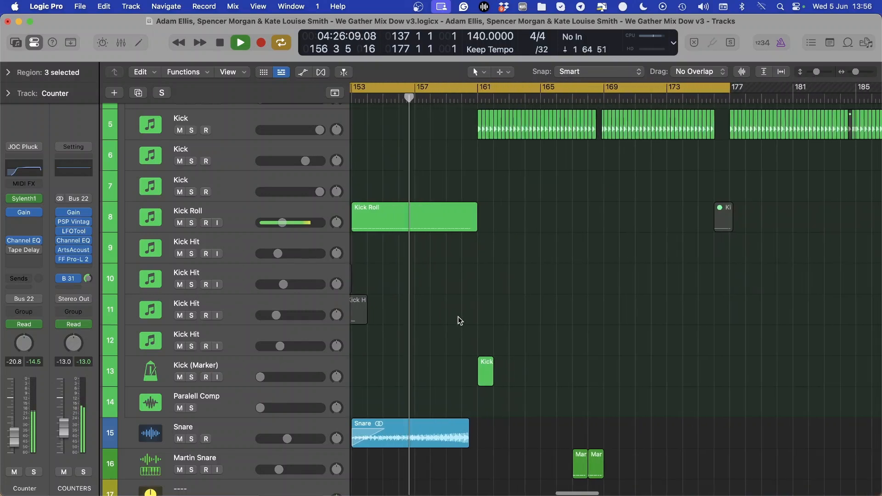
key("c")
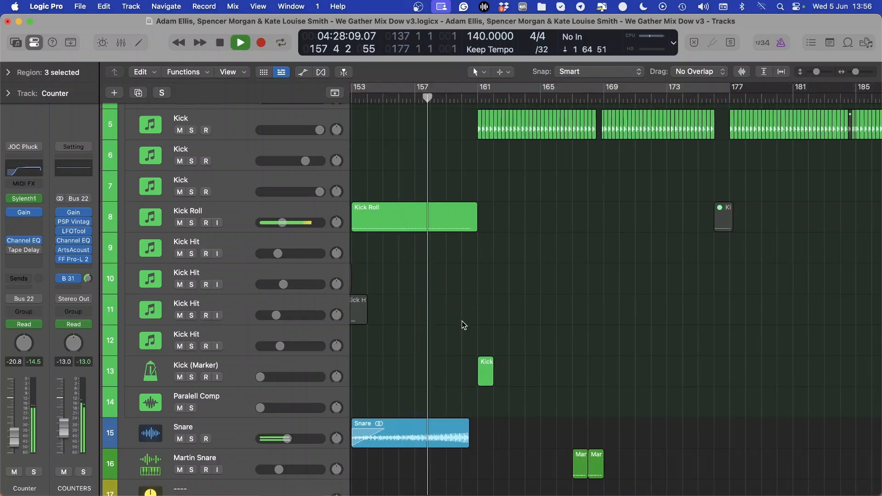
key("c")
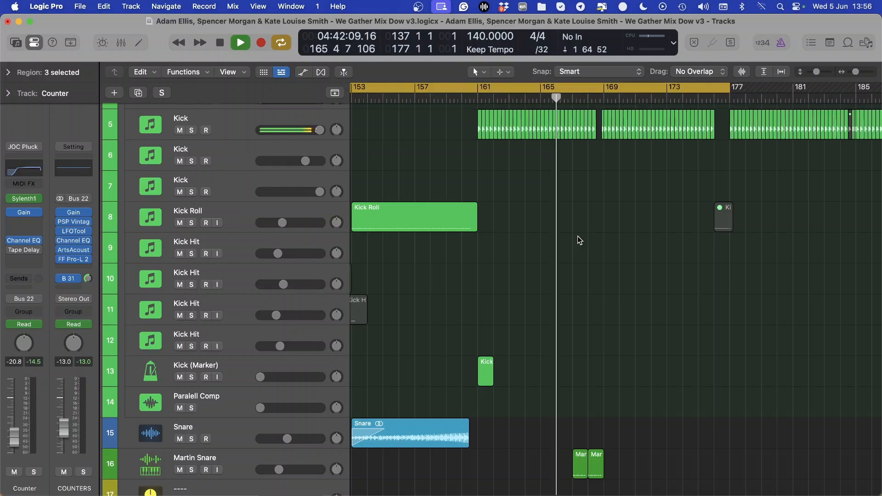
Play on with cycle mode off, examining the kick and hats regions up to bar 177, and stop playback
scroll(513, 211, "right", 3)
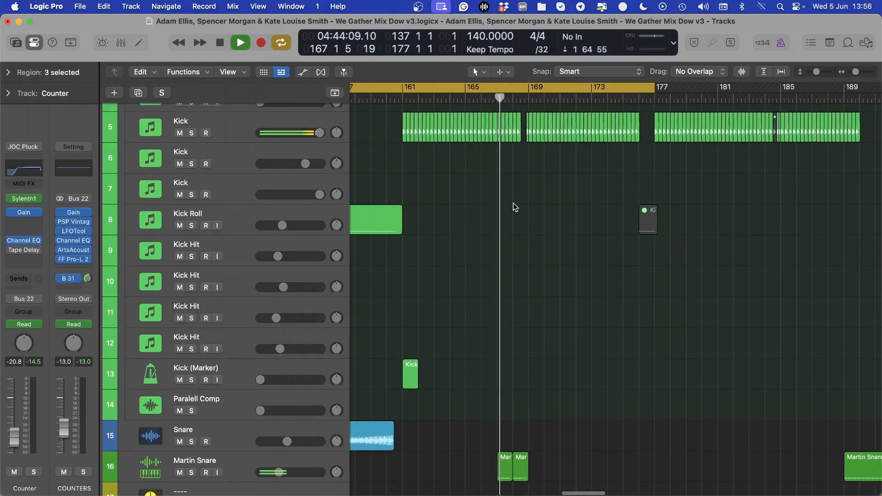
key("c")
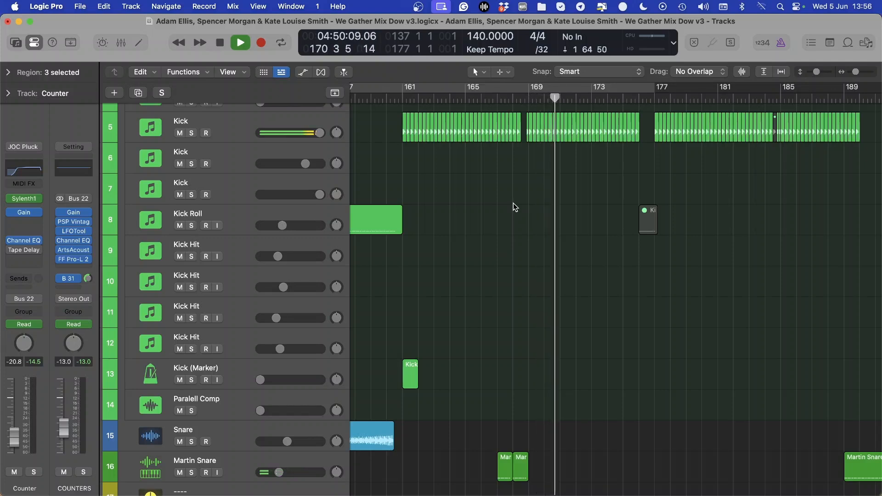
scroll(514, 203, "right", 6)
scroll(517, 198, "up", 3)
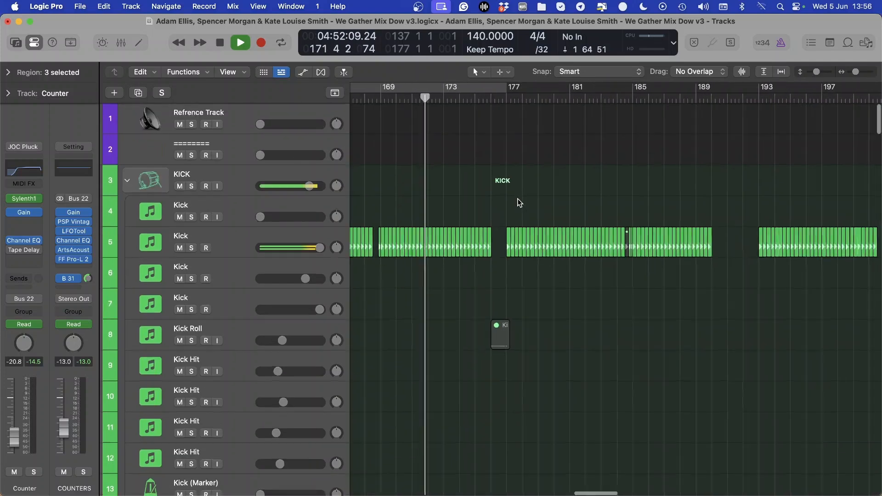
scroll(518, 198, "down", 5)
scroll(518, 200, "down", 8)
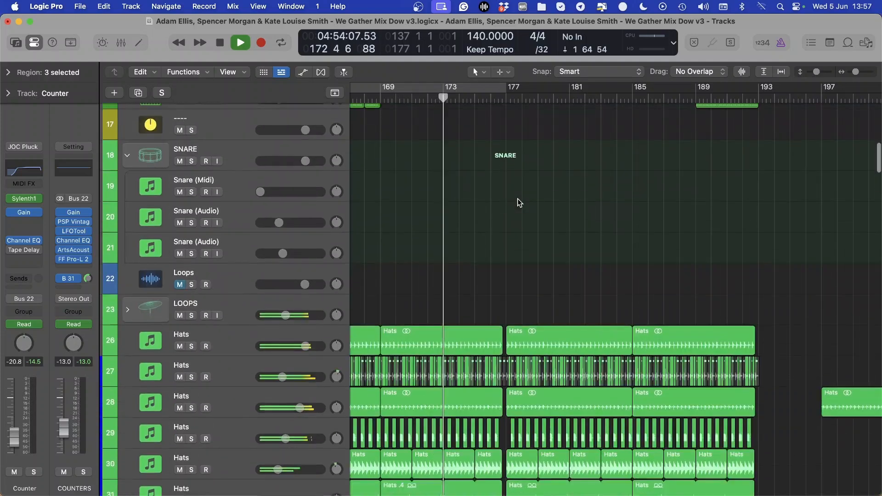
scroll(518, 199, "down", 1)
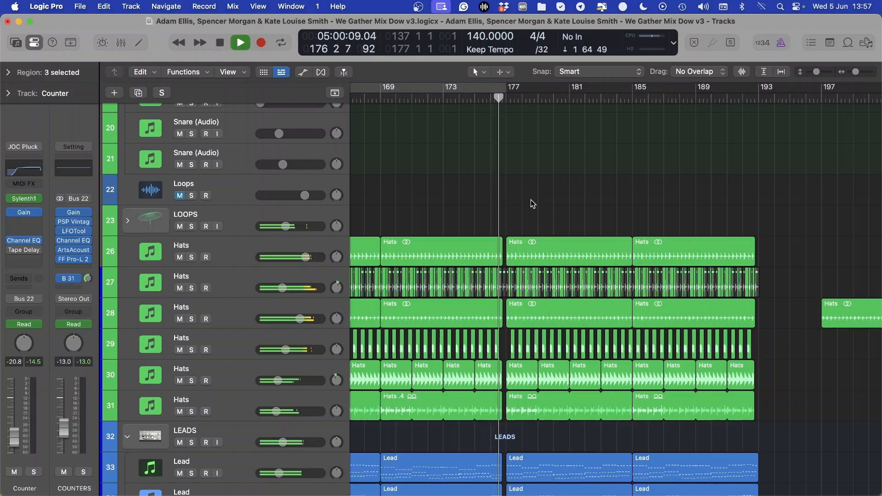
key("space")
scroll(517, 189, "down", 4)
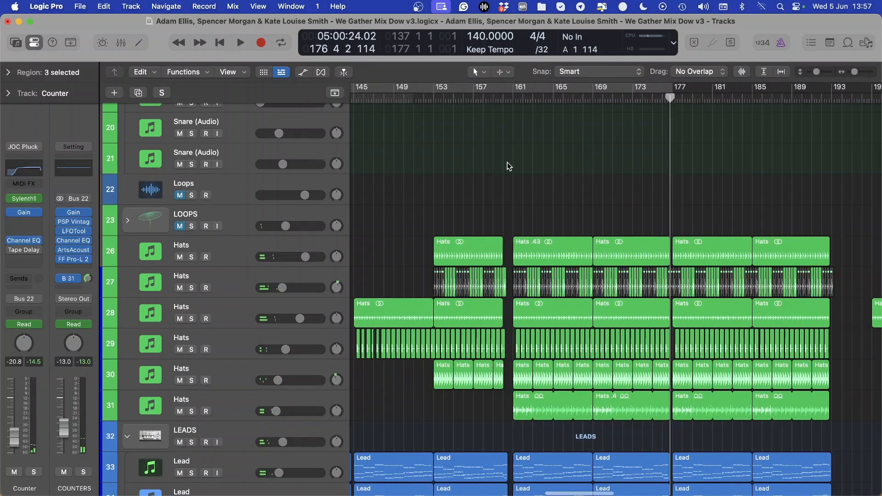
Set the cycle range from bar 161 to bar 169 and place the playhead just before bar 161
scroll(508, 162, "up", 3)
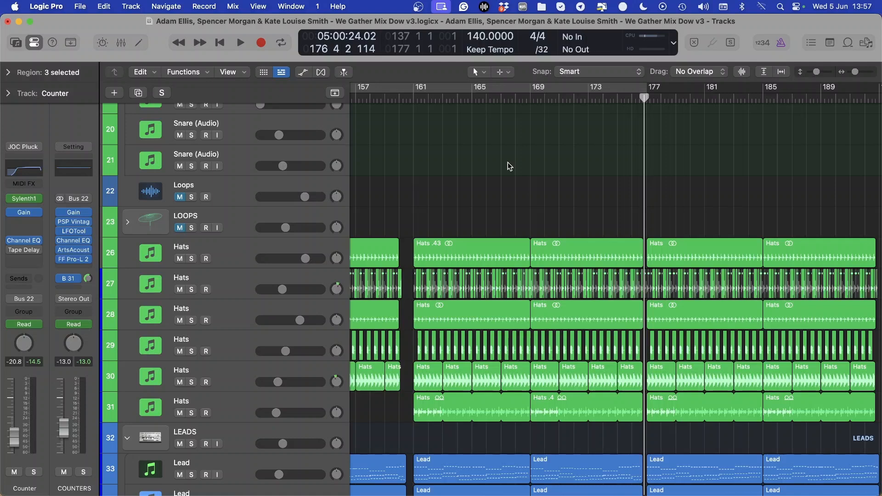
scroll(509, 167, "up", 12)
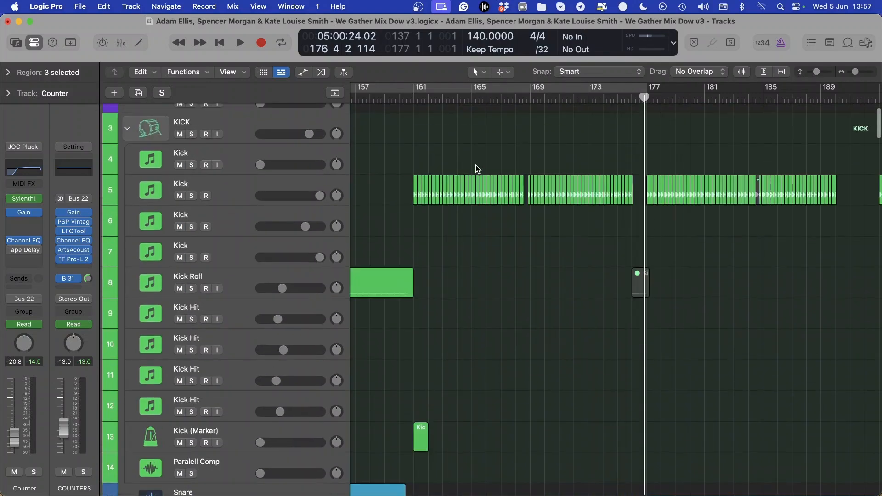
left_click_drag(415, 90, 526, 102)
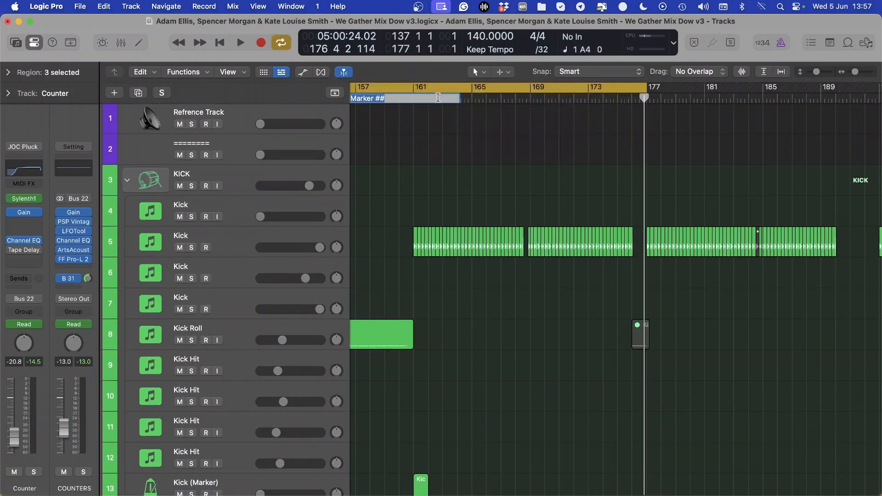
left_click(407, 99)
left_click(423, 88)
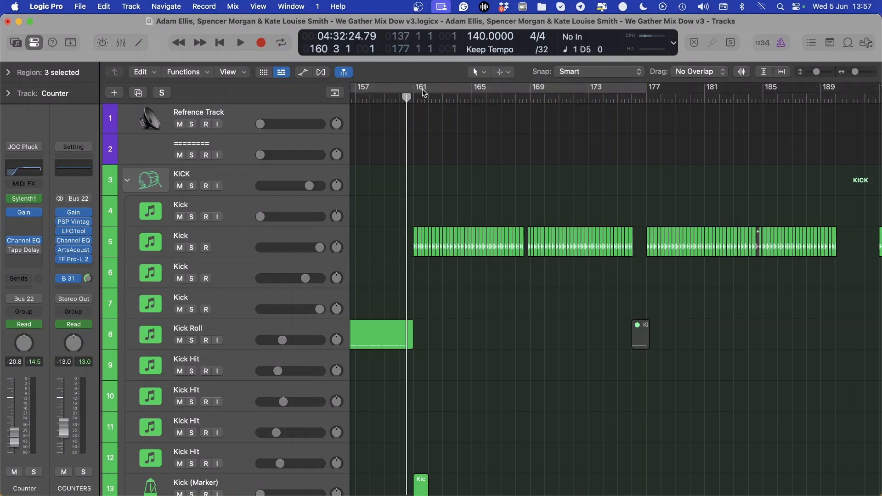
left_click_drag(415, 89, 533, 92)
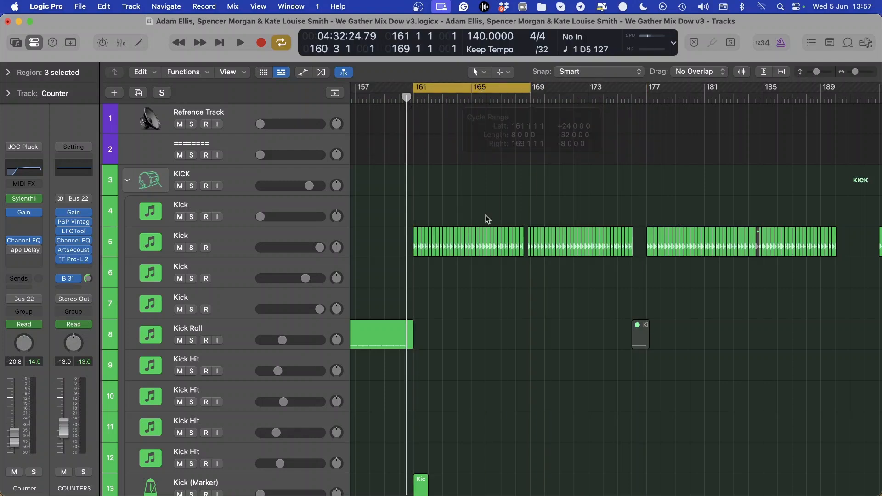
Solo the Kick track 5, play it from just before bar 161, and stop playback
left_click(252, 238)
key("s")
key("space")
key("super+Right")
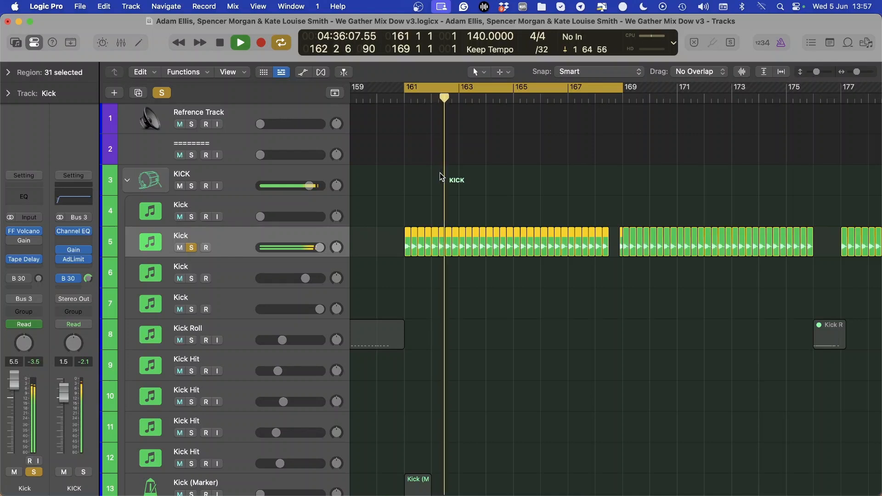
key("space")
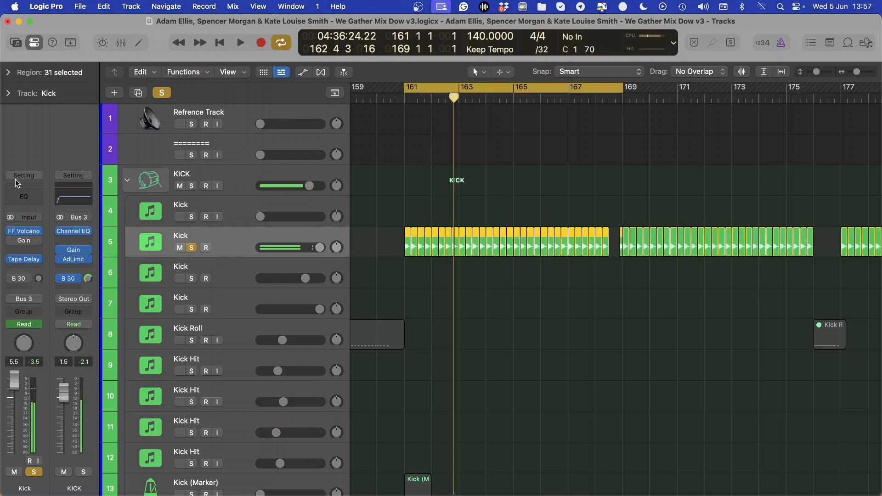
Examine the individual Kick regions and their fades on track 5 from bar 161 close up, with the regions deselected
key("super+Right")
key("super+Right")
key("super+Right")
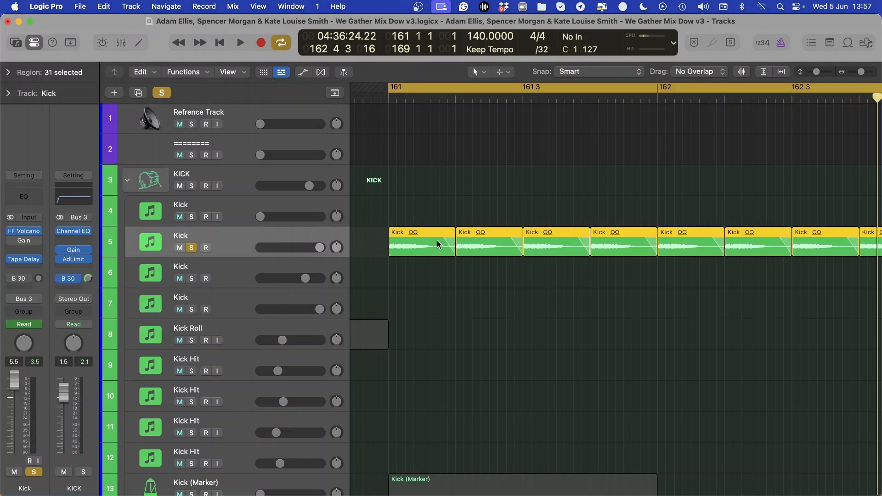
left_click(416, 219)
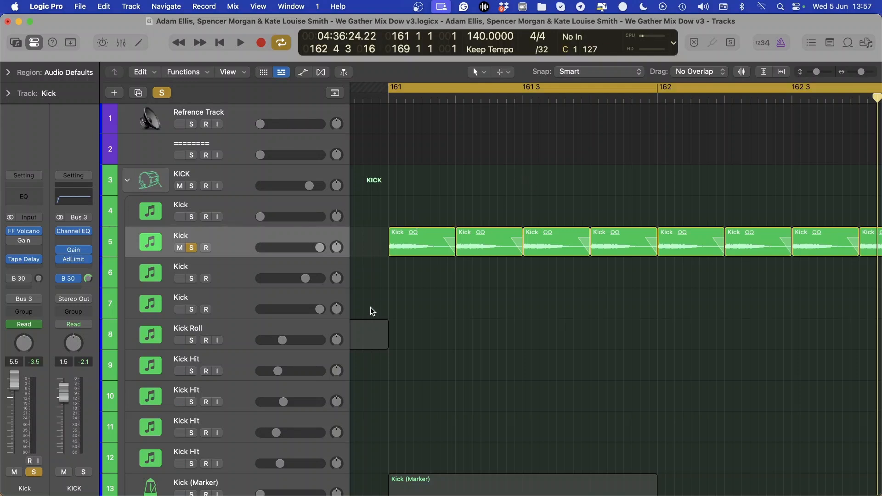
scroll(733, 246, "down", 3)
scroll(732, 246, "right", 3)
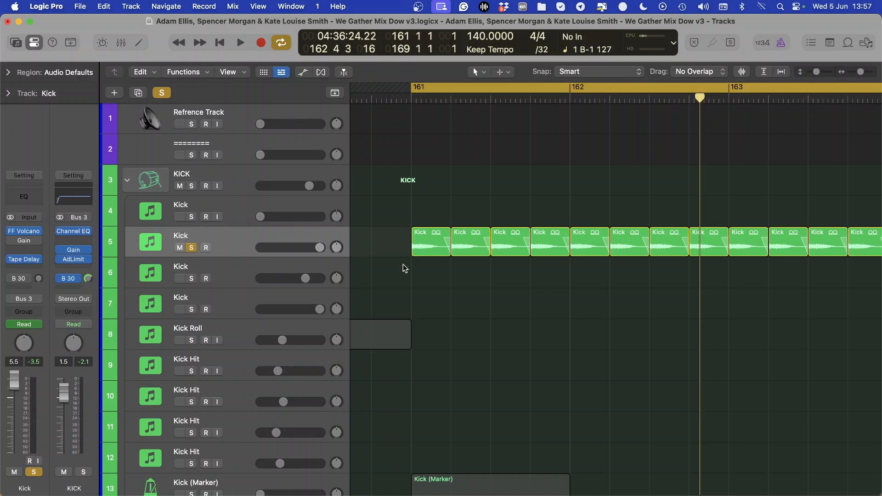
scroll(403, 265, "down", 10)
scroll(404, 265, "left", 5)
scroll(414, 266, "right", 5)
scroll(416, 268, "up", 8)
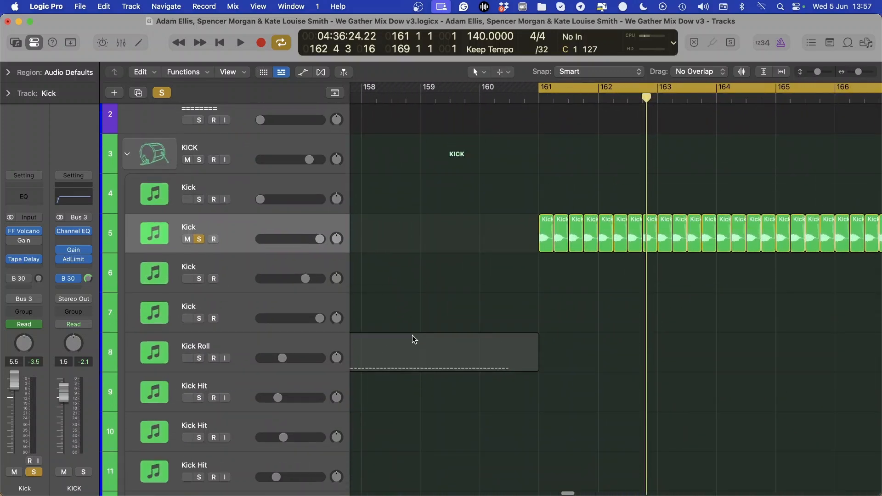
Inspect the notes of the Kick Roll region on track 8 in the Piano Roll and close the editor
scroll(414, 328, "down", 1)
double_click(415, 317)
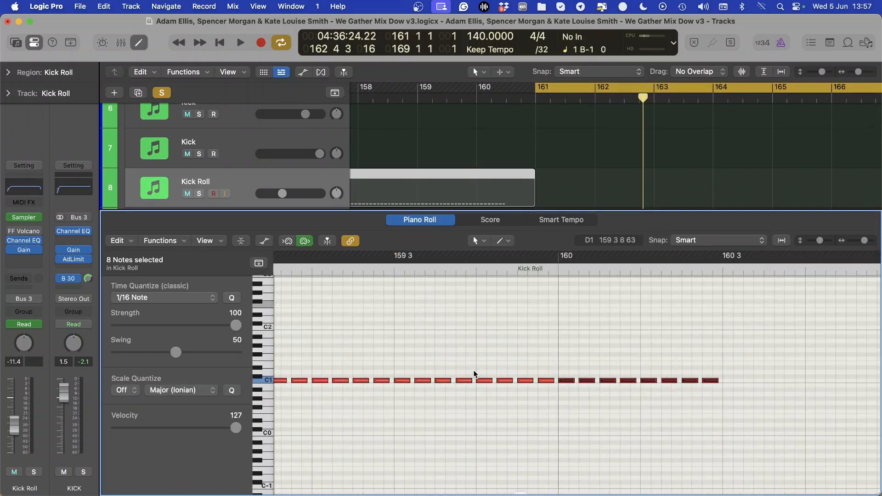
scroll(474, 375, "down", 6)
scroll(471, 372, "up", 8)
key("p")
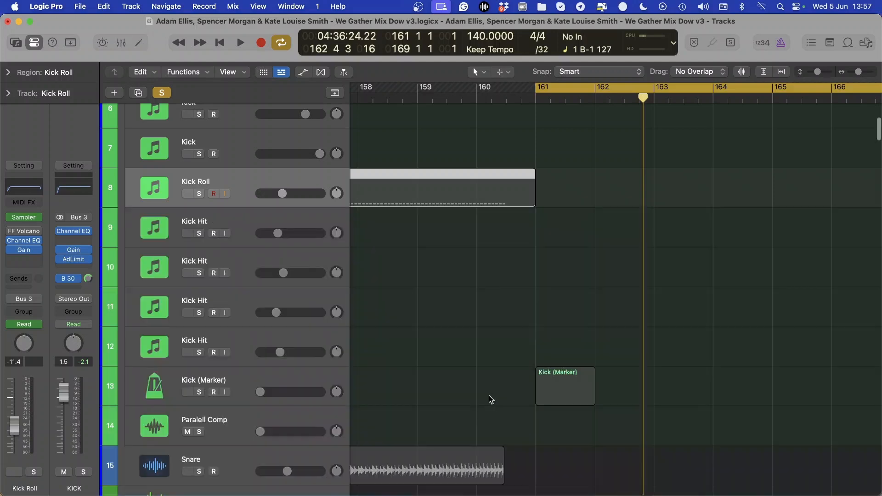
Select the Kick track 5, inspect the KICK channel's Channel EQ and Adaptive Limiter, and hide the plug-in windows
scroll(506, 382, "up", 5)
scroll(519, 364, "down", 3)
scroll(514, 361, "right", 3)
left_click(216, 259)
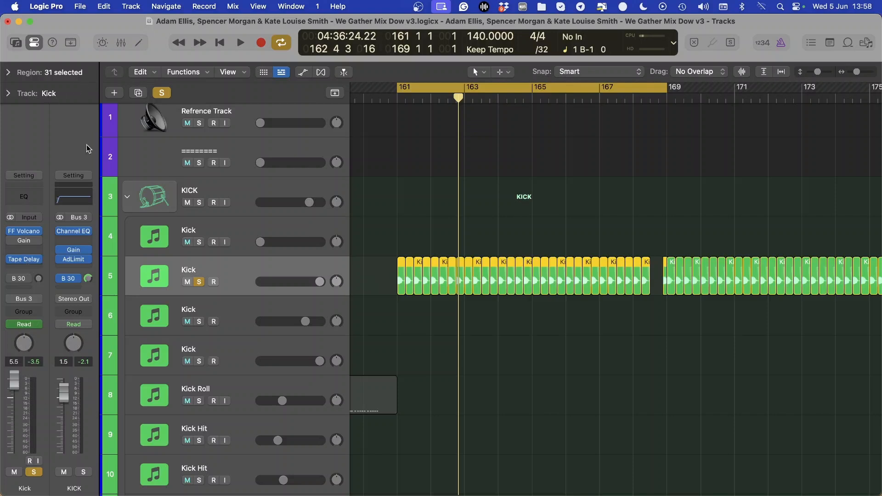
left_click(75, 232)
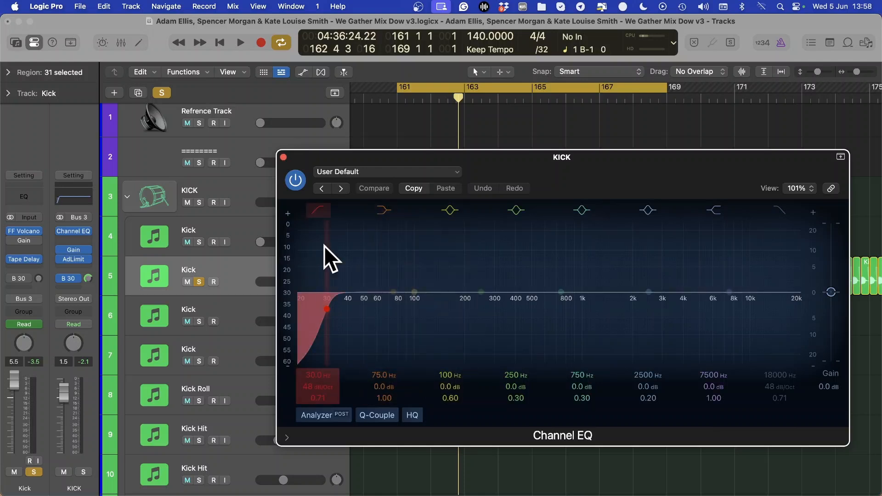
left_click(319, 210)
left_click(284, 157)
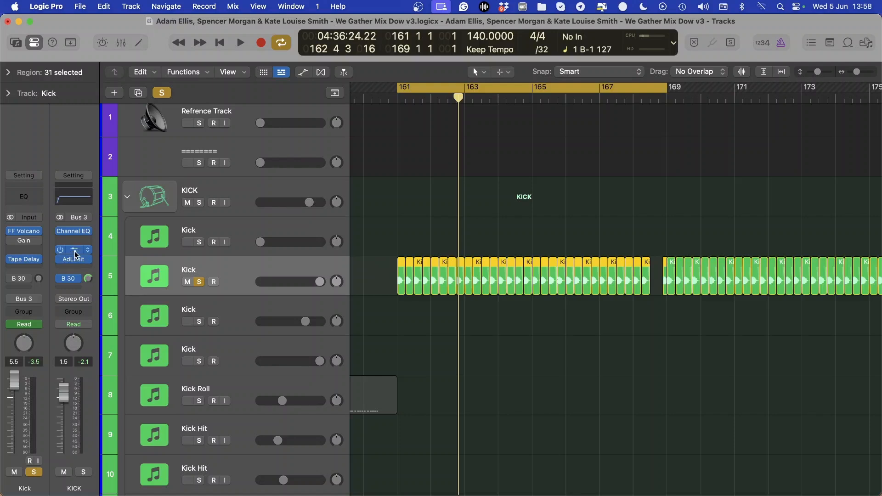
left_click(74, 260)
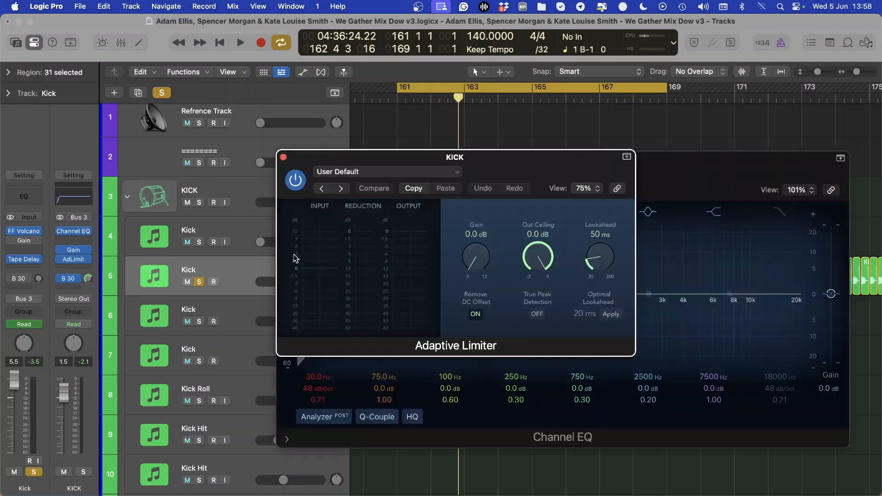
key("v")
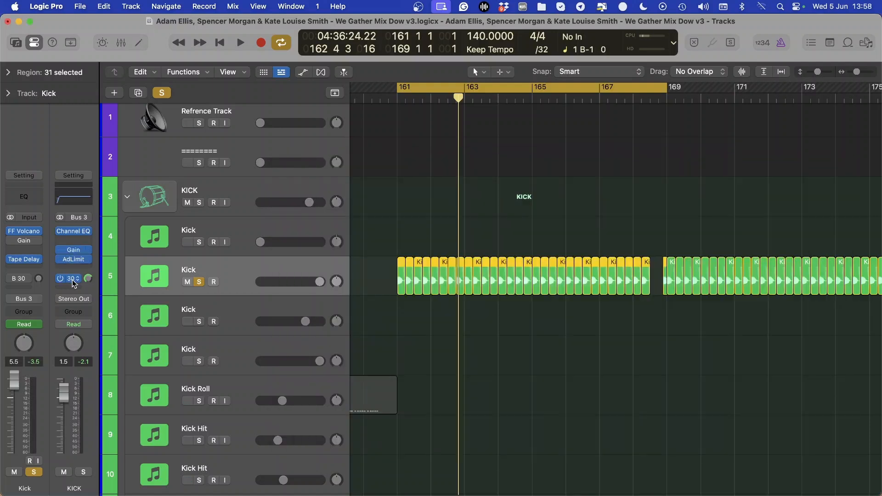
Check the KICK channel's Bus 30 send and view the channel strip of the Paralell Comp track it feeds
left_click(73, 280)
left_click(386, 352)
key("super+Up")
scroll(388, 379, "down", 5)
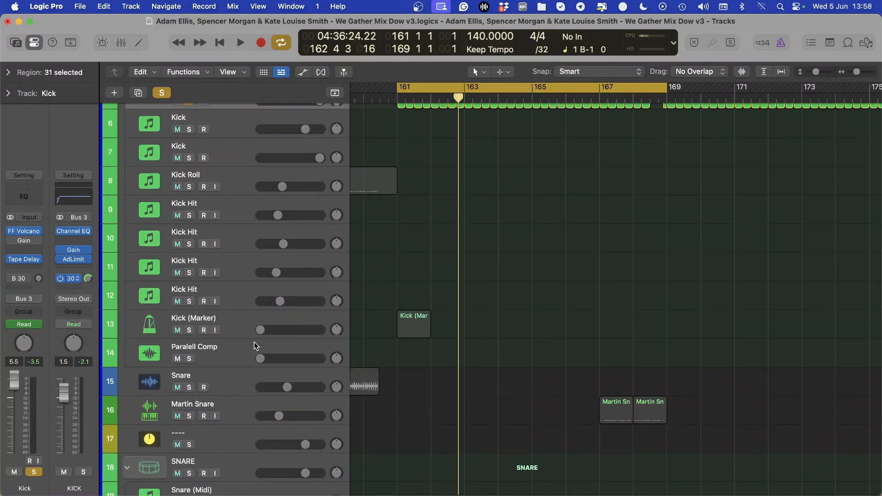
left_click(254, 345)
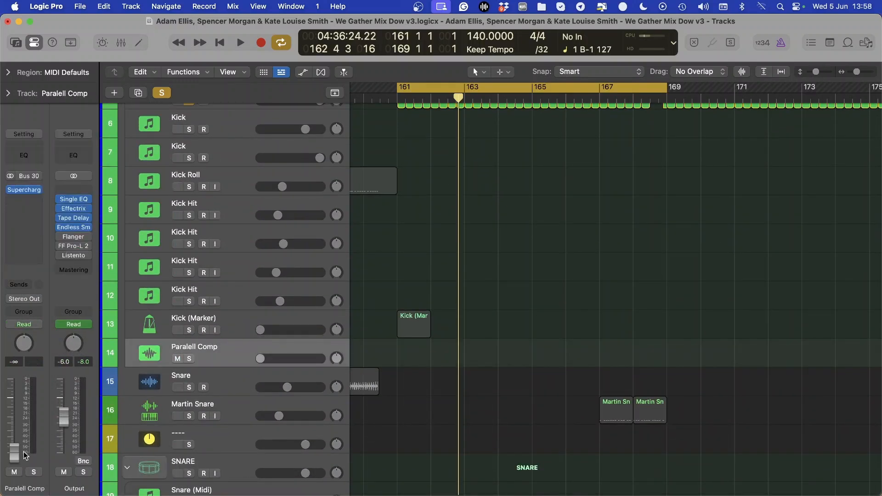
scroll(411, 432, "up", 5)
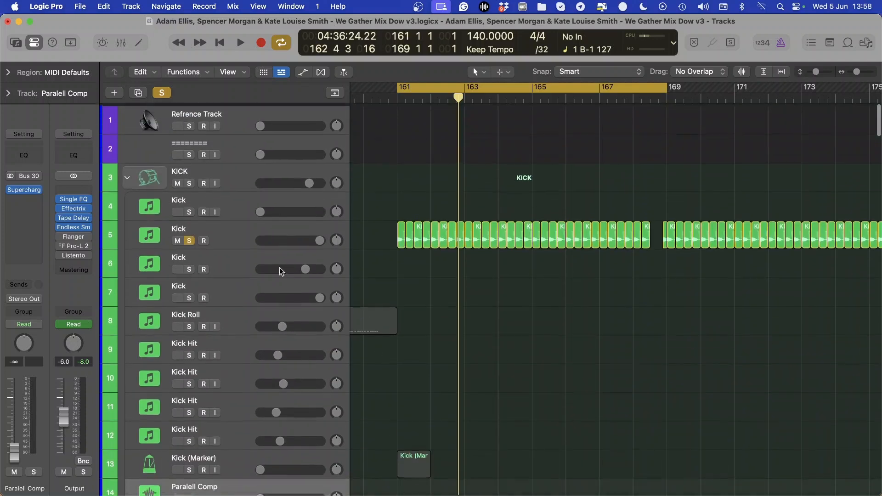
Reselect the Kick track 5, remove the Bus 30 send from the KICK channel, and deselect the kick regions
left_click(227, 232)
left_click(76, 283)
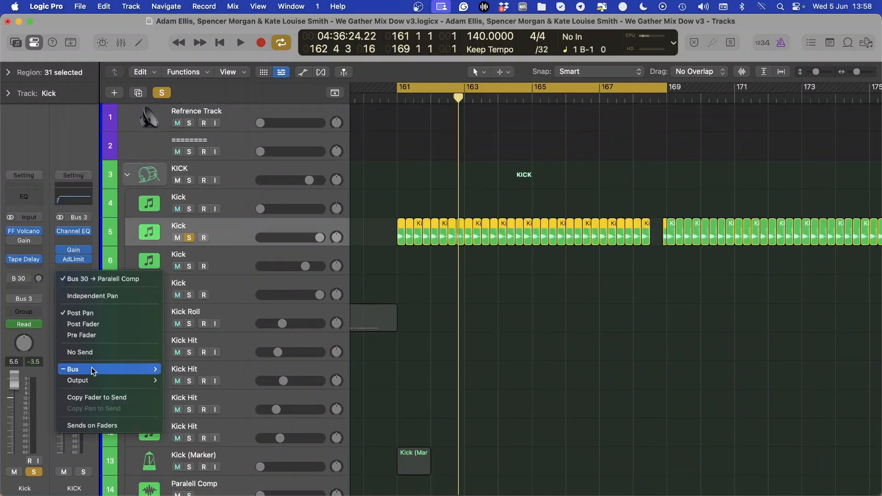
left_click(385, 270)
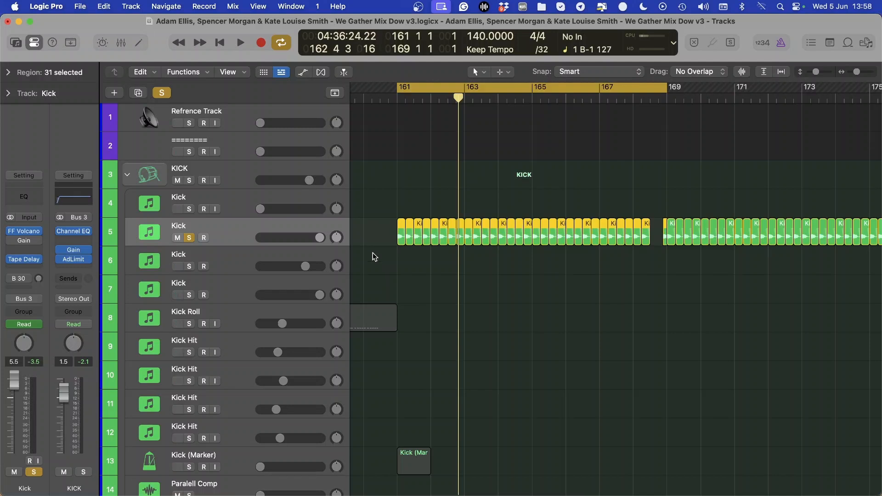
scroll(374, 254, "right", 1)
left_click(400, 184)
scroll(381, 207, "left", 3)
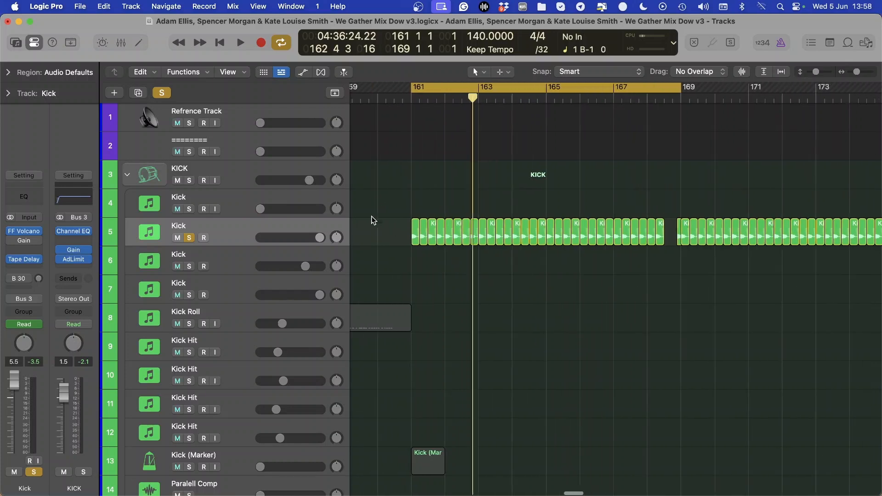
Try boosts in the KICK channel's Channel EQ of about +10.2 dB at 180 Hz and +15.3 dB at 4960 Hz
scroll(412, 256, "down", 10)
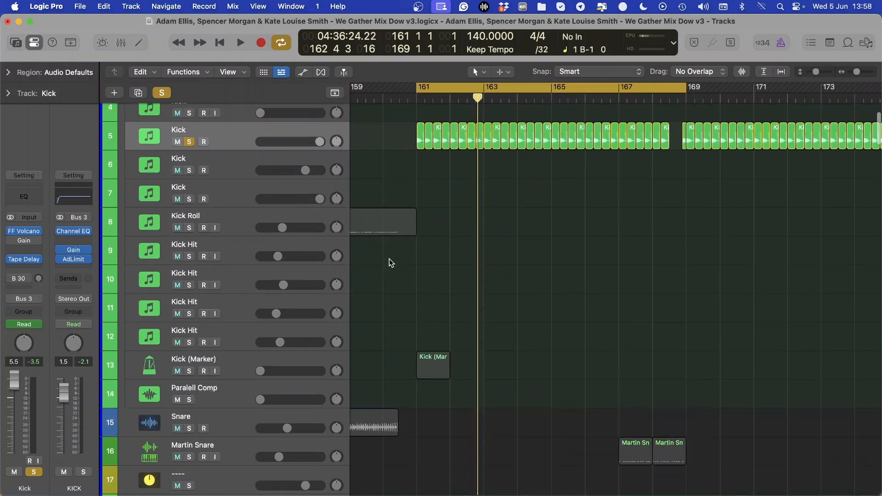
scroll(521, 273, "down", 4)
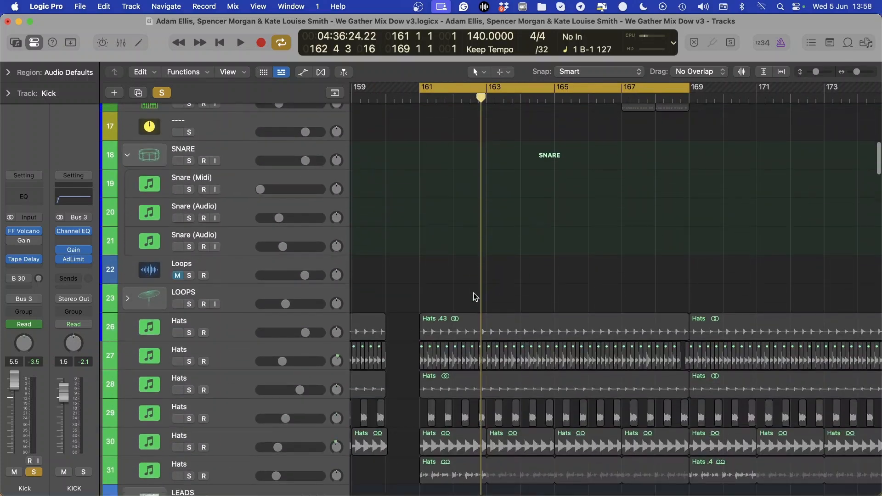
scroll(474, 293, "up", 8)
left_click(82, 200)
left_click_drag(467, 337, 437, 295)
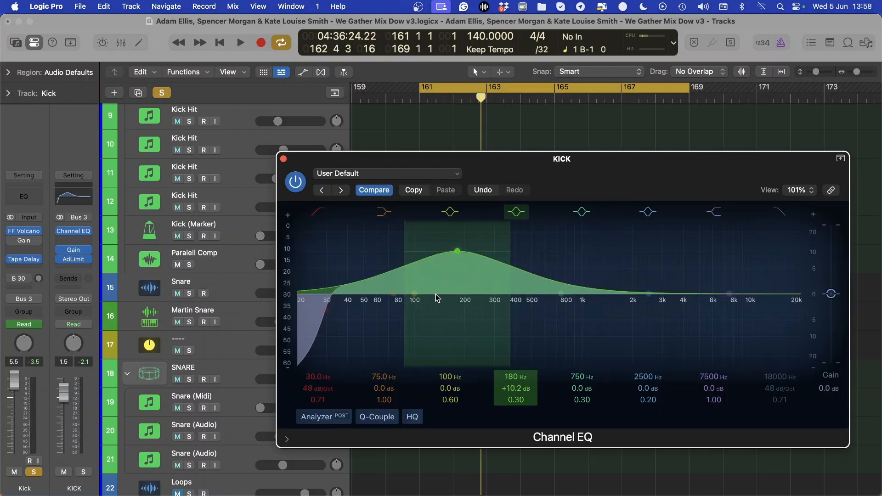
left_click_drag(665, 326, 714, 270)
Revert the KICK channel's Channel EQ to its stored curve with Compare and close the plug-in window
left_click(369, 174)
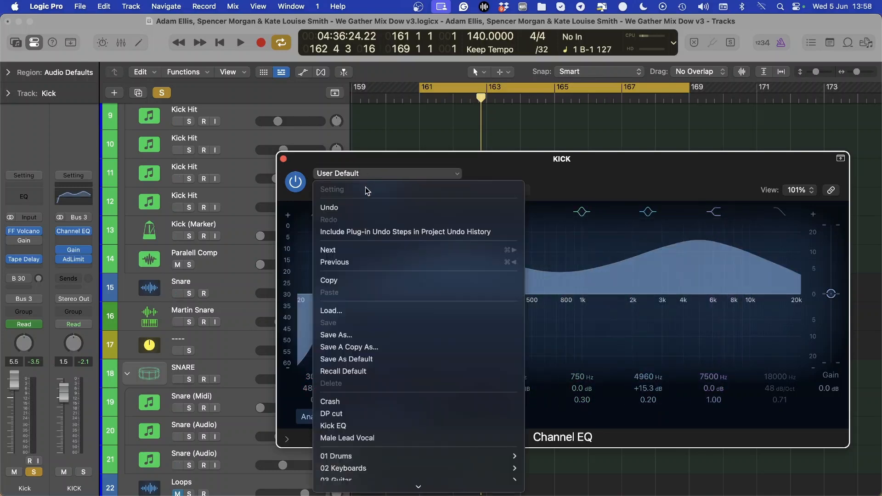
left_click(363, 171)
left_click(386, 191)
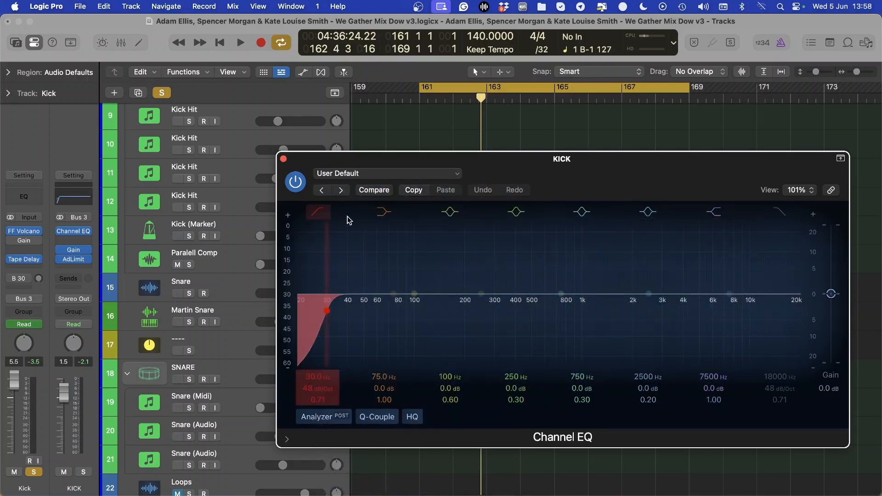
key("super+w")
Play the cycle with the Kick track 5 soloed and add the Kick & Sub Bus to the solo
scroll(409, 253, "up", 10)
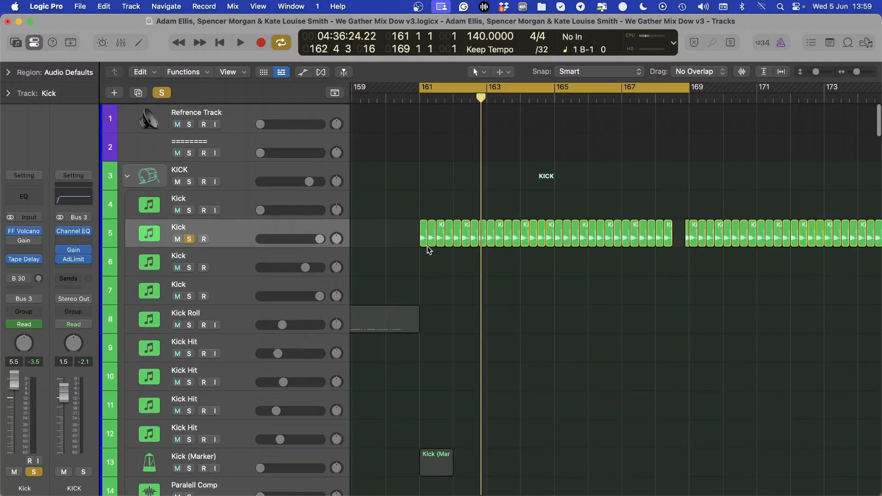
key("space")
scroll(427, 250, "down", 15)
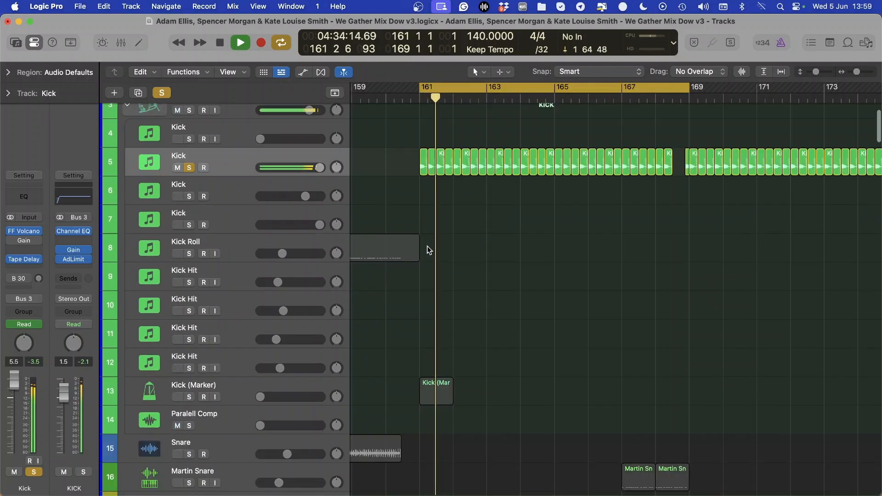
scroll(428, 251, "down", 10)
scroll(480, 283, "up", 4)
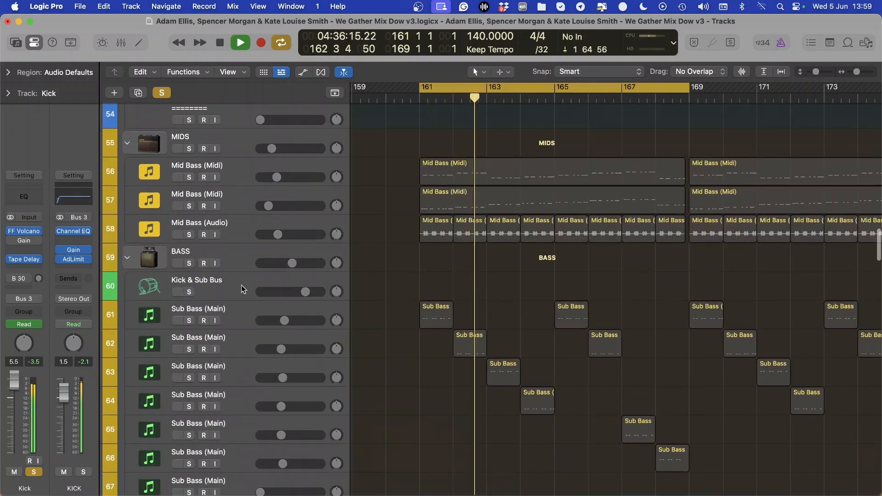
left_click(189, 292)
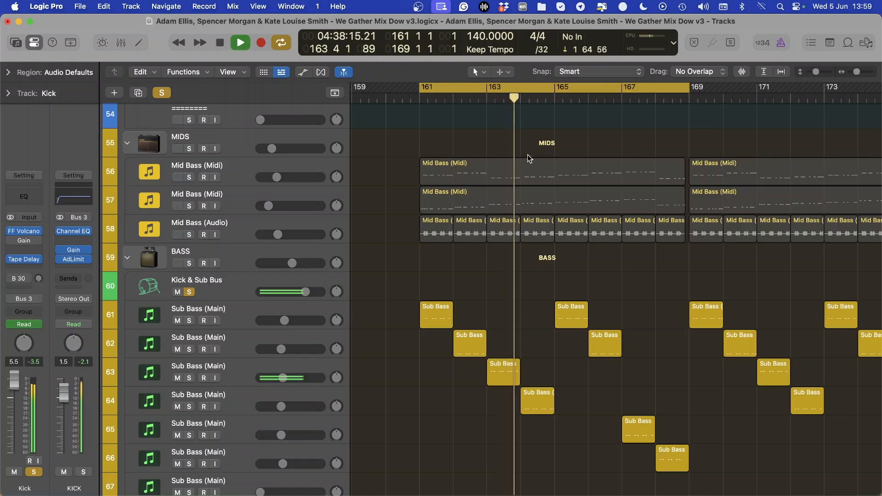
Open the KICK channel's Channel EQ during playback and turn off its 30 Hz low cut band
scroll(495, 207, "up", 3)
scroll(495, 203, "up", 4)
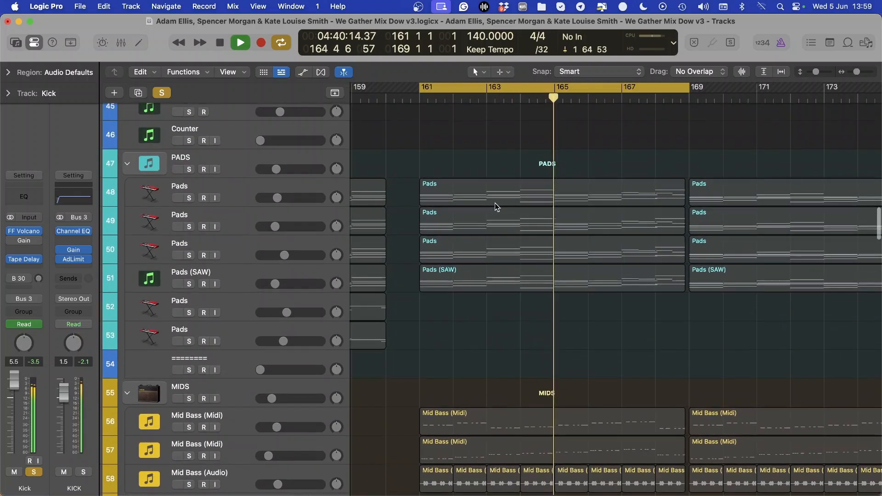
scroll(495, 203, "up", 20)
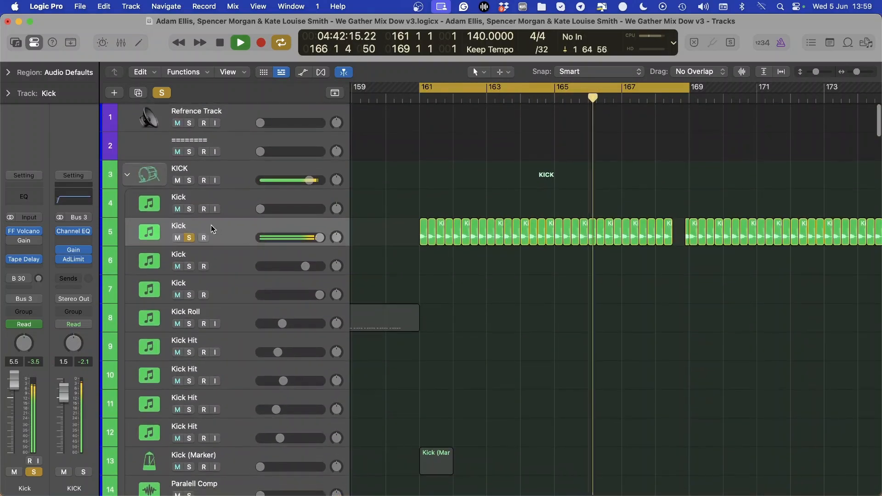
left_click(71, 232)
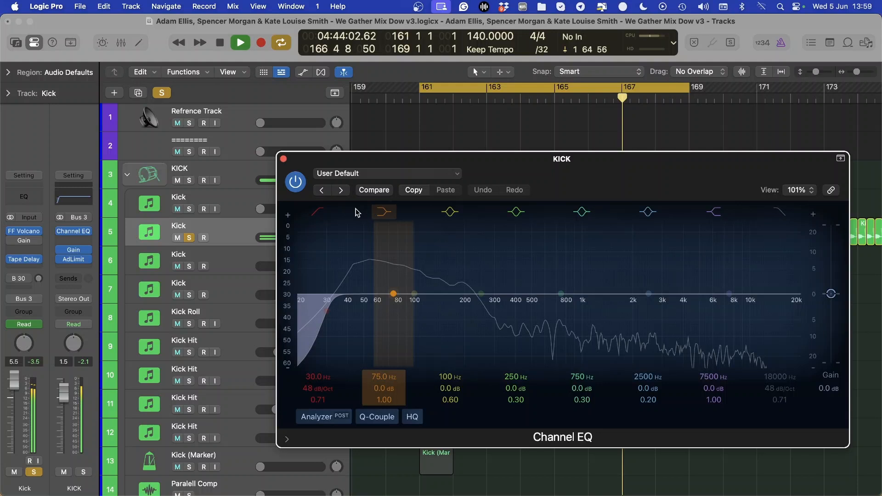
left_click(314, 214)
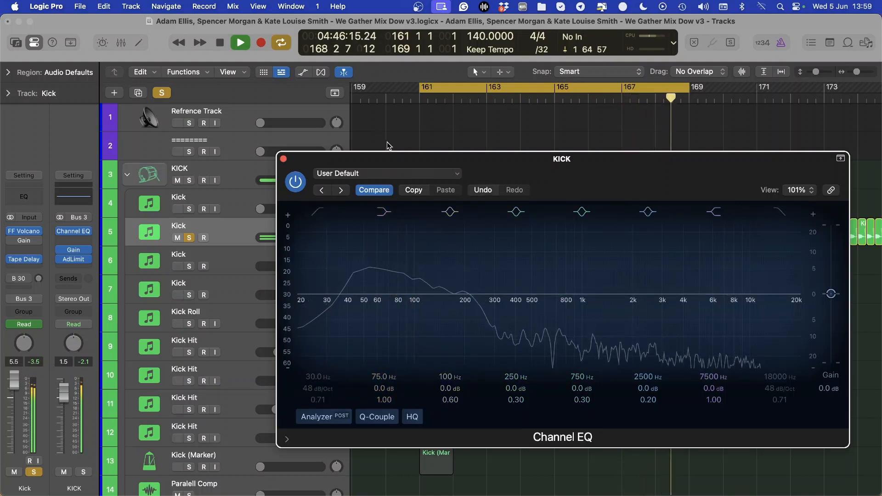
Shorten the cycle to 161 to 162, compare the KICK EQ's low cut on and off, leave it on, stop playback and close the EQ
left_click_drag(422, 89, 387, 139)
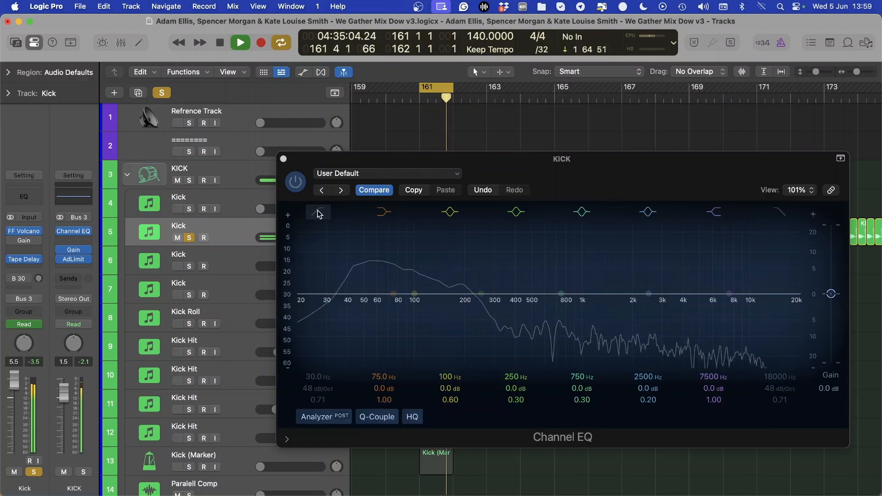
left_click(319, 213)
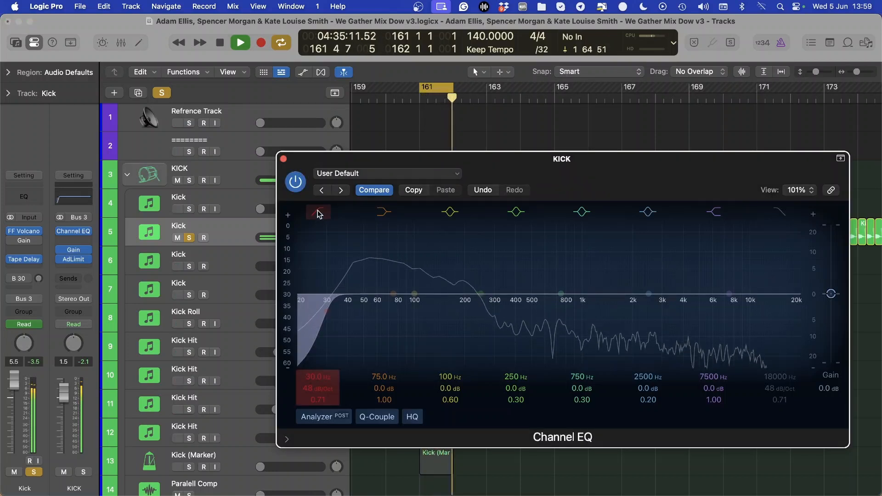
left_click(319, 213)
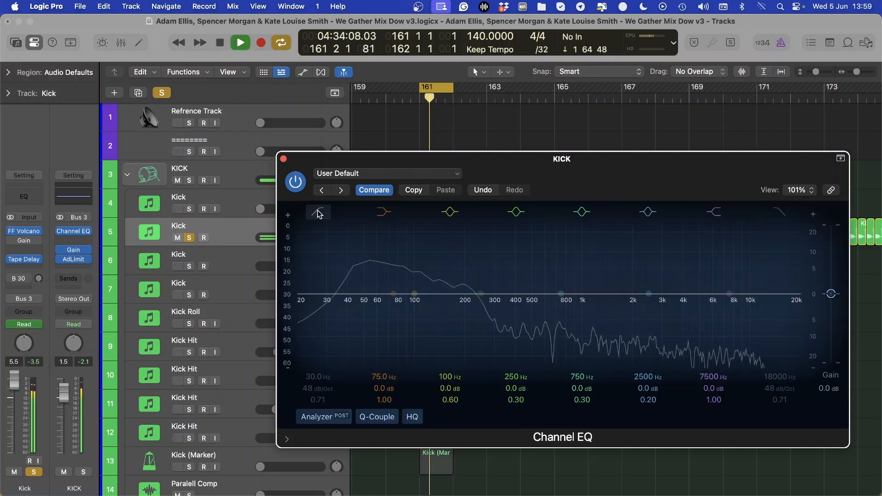
left_click(318, 213)
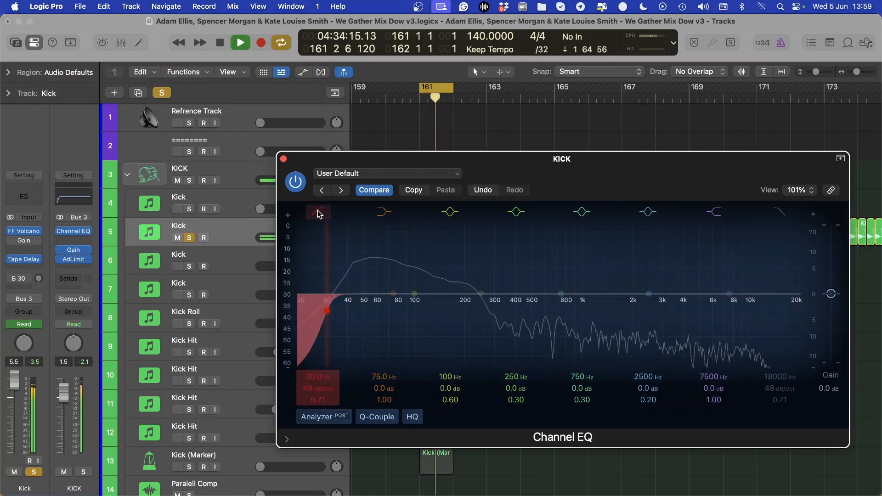
key("space")
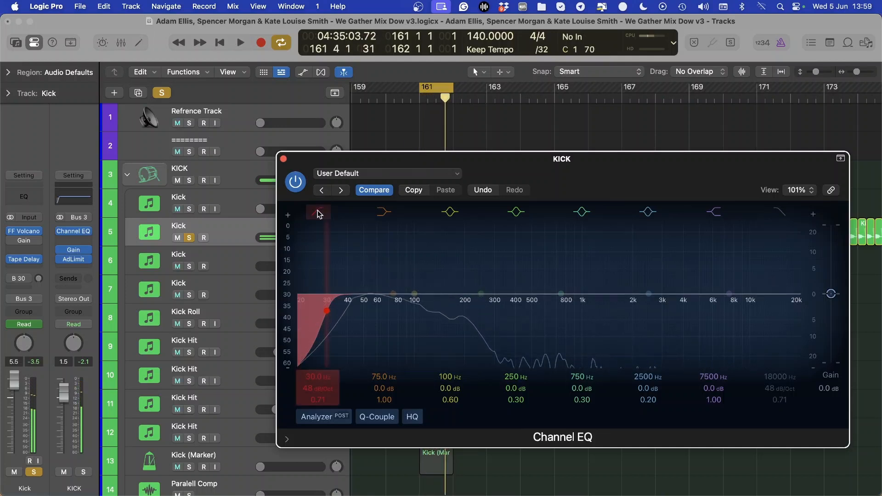
key("super+w")
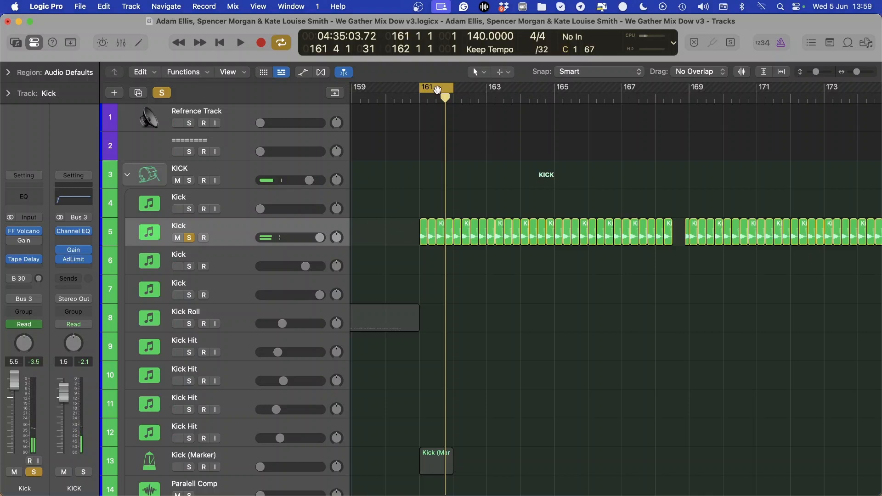
Clear all solos, then review the KICK channel's Channel EQ and the plug-in choices for its empty insert slot
left_click(167, 91)
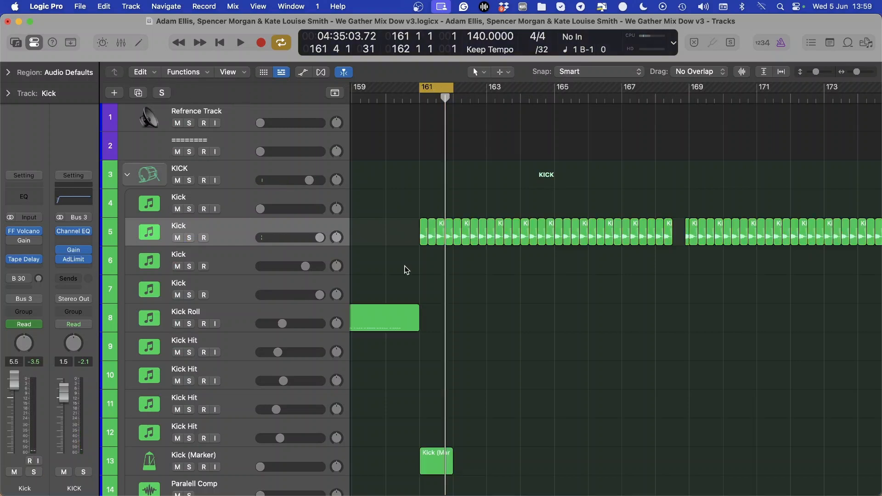
left_click(74, 233)
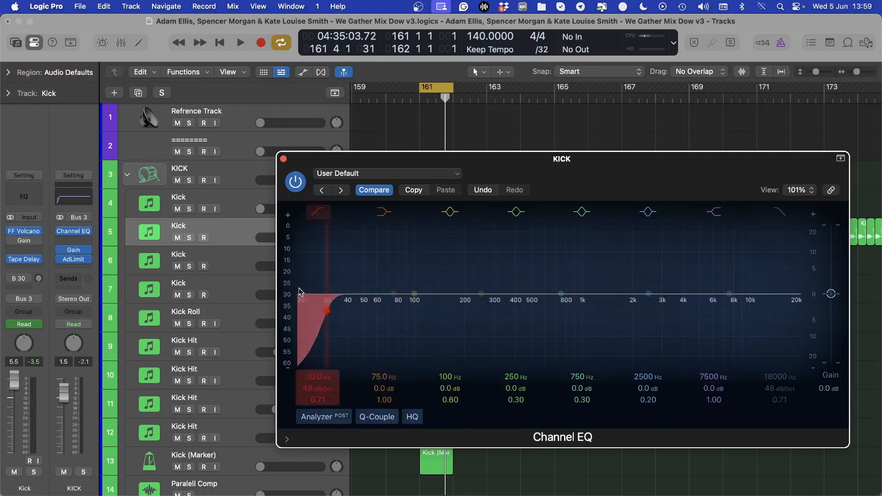
left_click(74, 240)
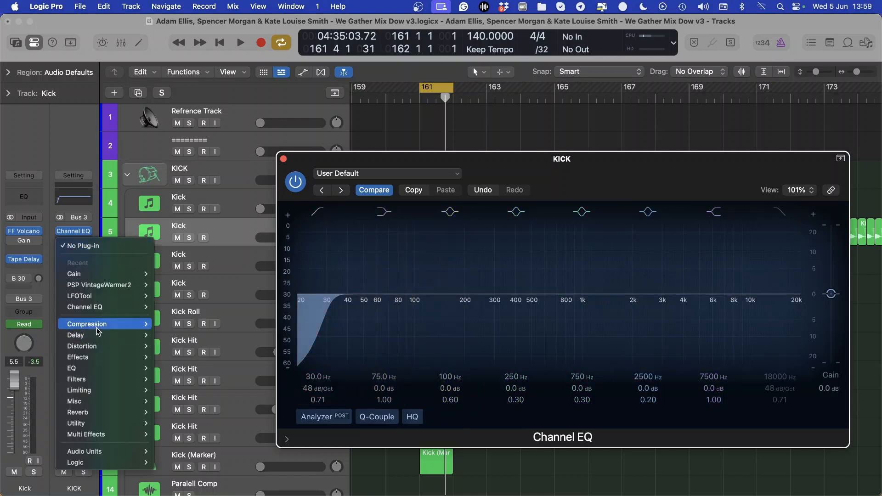
left_click(68, 195)
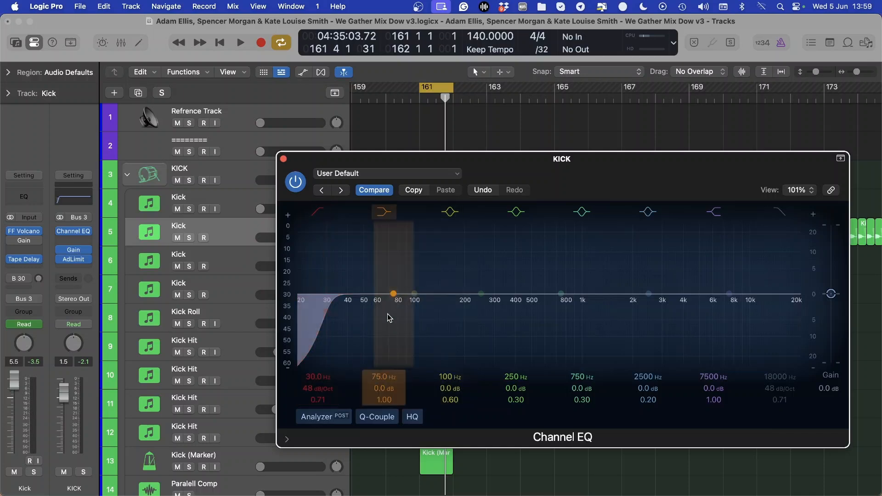
left_click(283, 160)
Solo the LOOPS stack on track 23 and extend the cycle to about bar 169
scroll(181, 180, "down", 20)
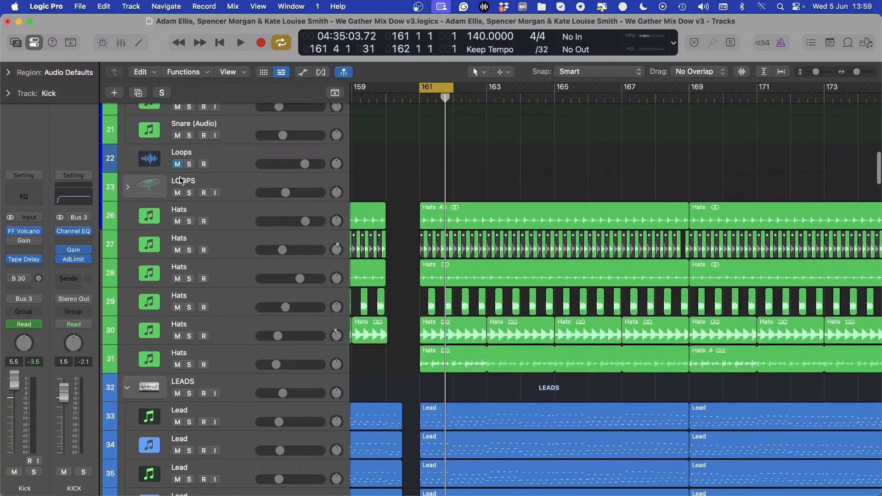
left_click(189, 193)
scroll(393, 122, "down", 1)
scroll(394, 122, "right", 1)
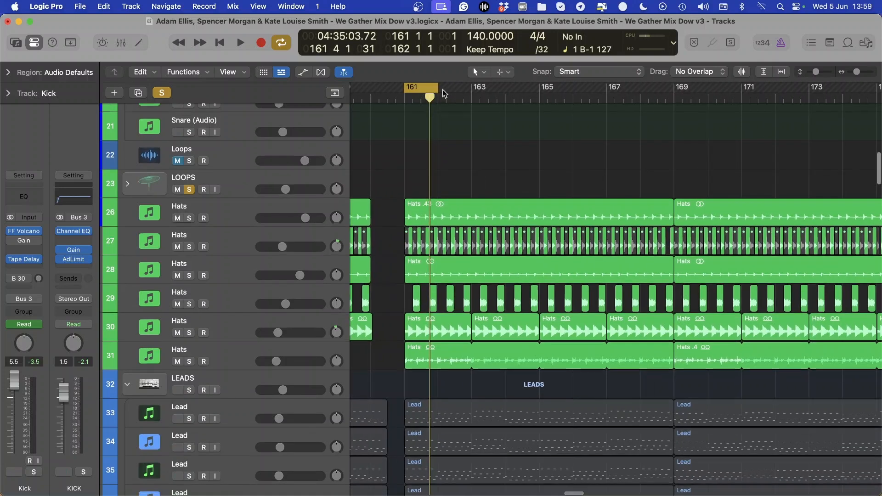
left_click_drag(440, 89, 677, 125)
Solo the Hats track 31 instead of the LOOPS stack, set the cycle to 161 to 165, and audition it
scroll(246, 351, "up", 1)
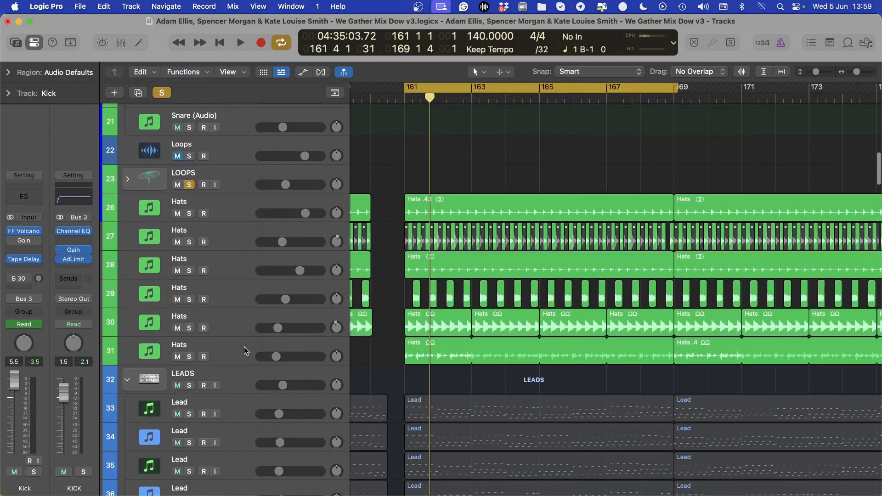
left_click(190, 185)
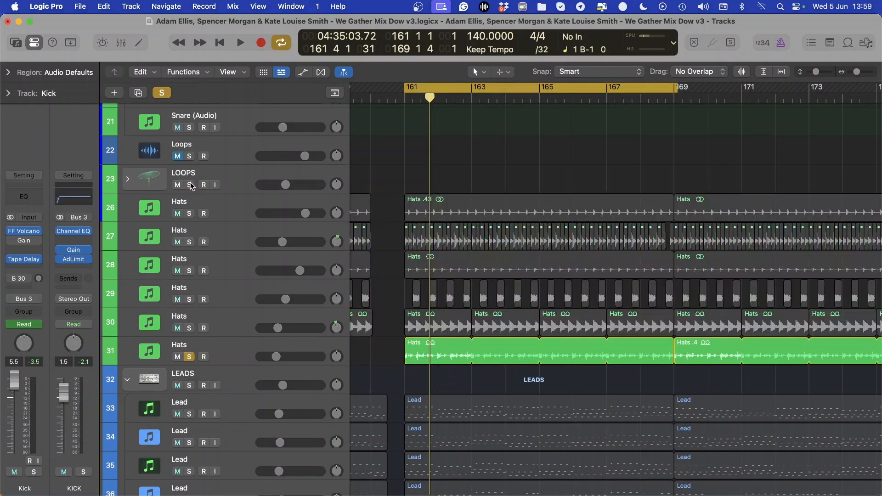
scroll(361, 132, "right", 1)
left_click_drag(384, 87, 510, 99)
key("space")
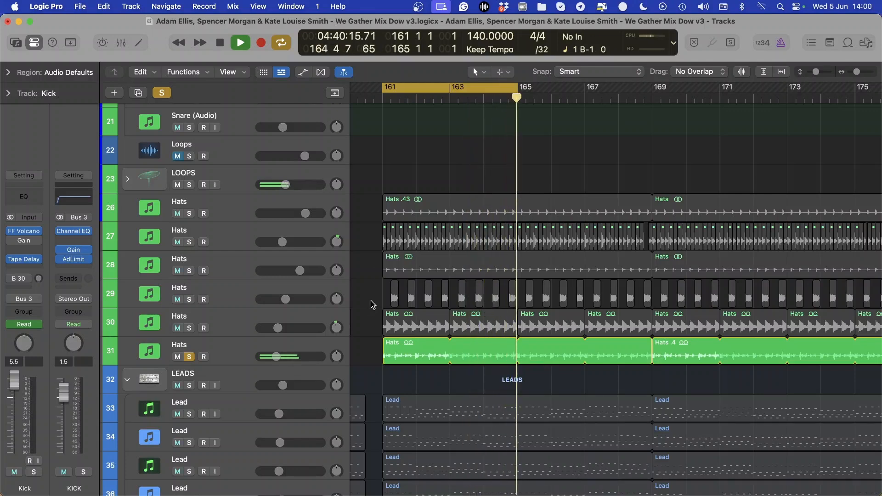
key("space")
Select the Hats track 31, play it while switching its Channel EQ's 7550 Hz high cut off and on, and close the EQ
left_click(233, 357)
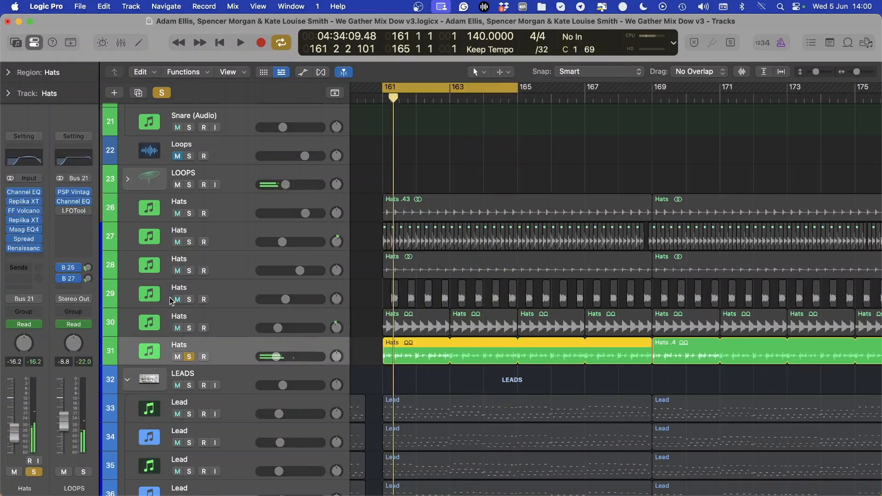
left_click(25, 192)
key("space")
left_click(316, 214)
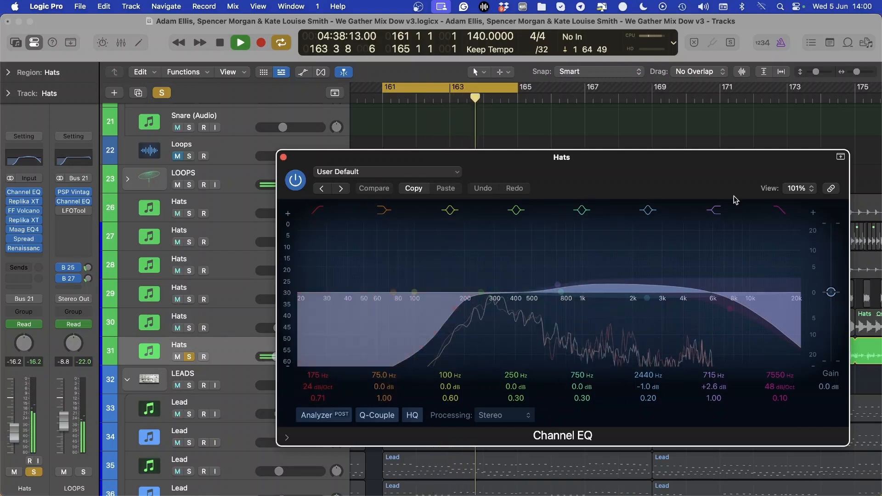
left_click(784, 210)
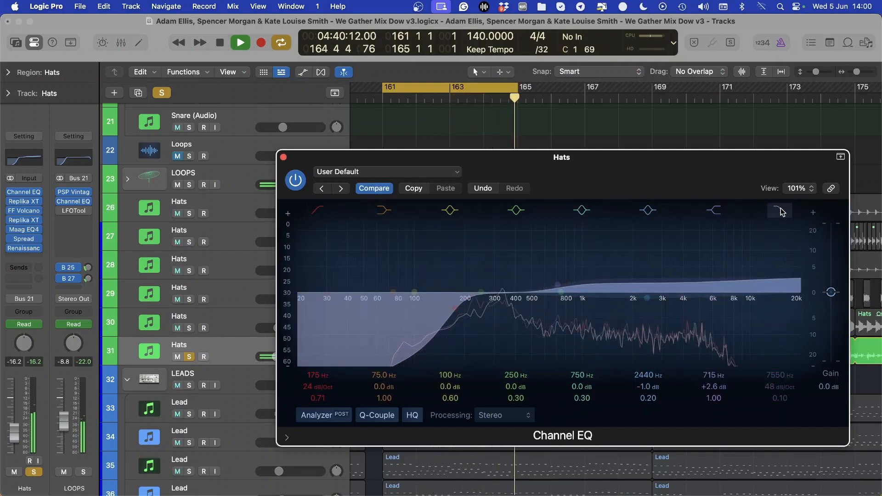
left_click(778, 212)
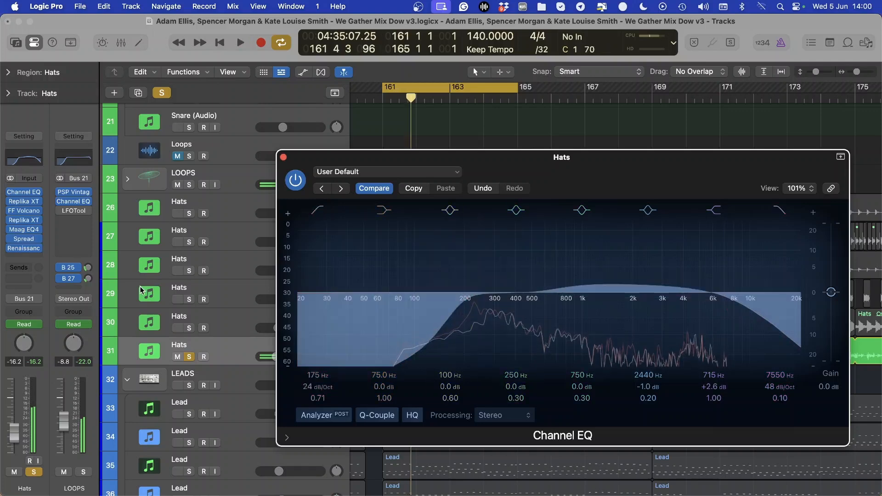
key("super+w")
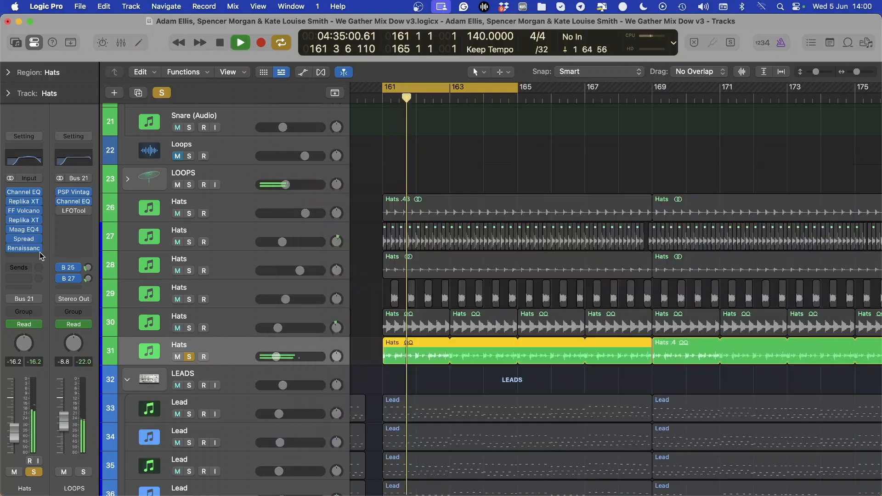
Stop playback and move the solo from the Hats track 31 to the Hats track 30
left_click(189, 357)
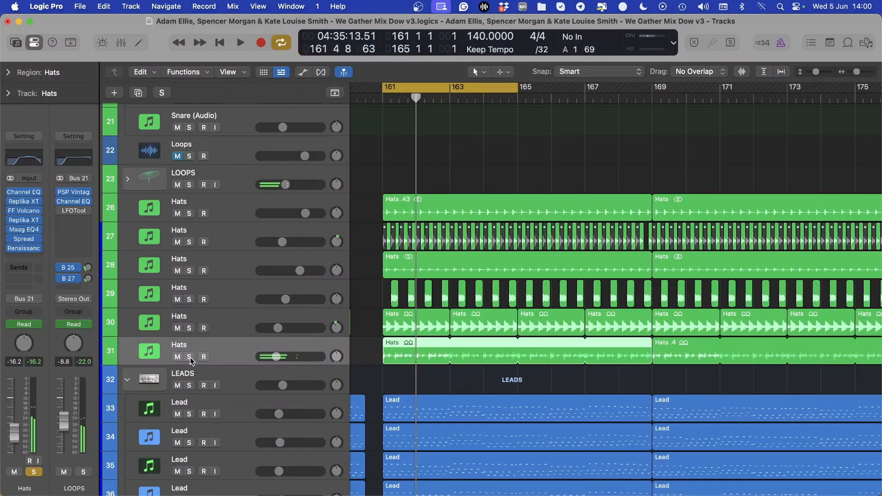
left_click(189, 328)
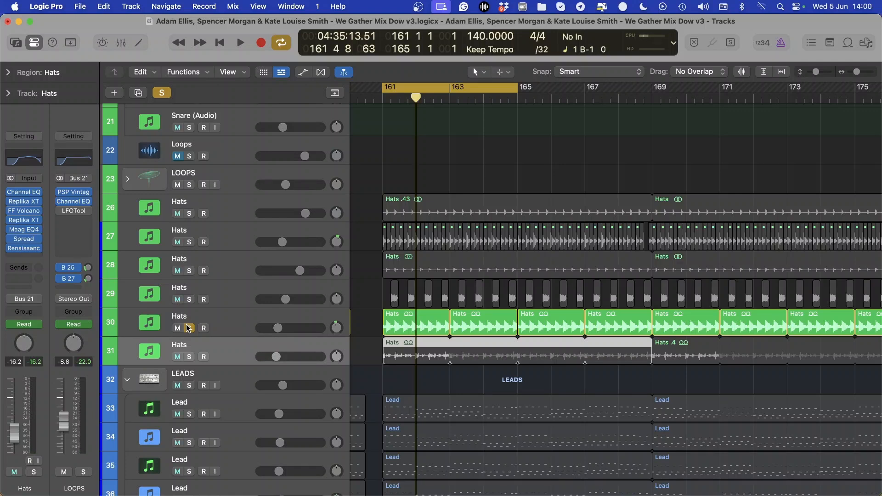
Select the soloed Hats track 30, clear the region selection, and play it within the cycle
left_click(256, 325)
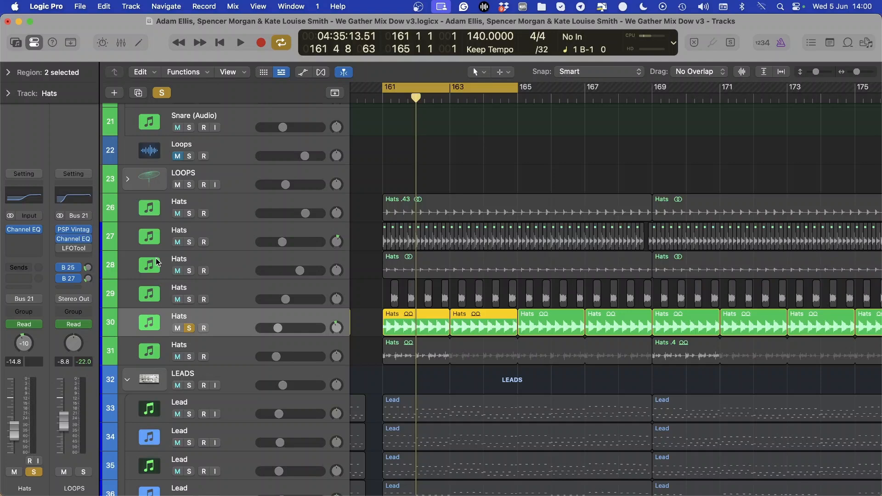
left_click(368, 262)
key("space")
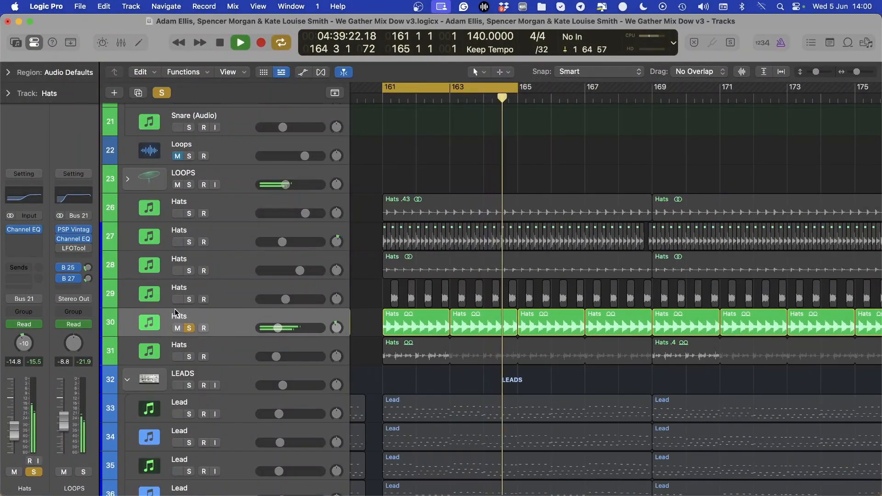
Audition the Hats tracks 29, 28, 27 and 26 individually by moving the solo upward during playback, and stop on track 26
left_click(190, 299)
left_click(224, 285)
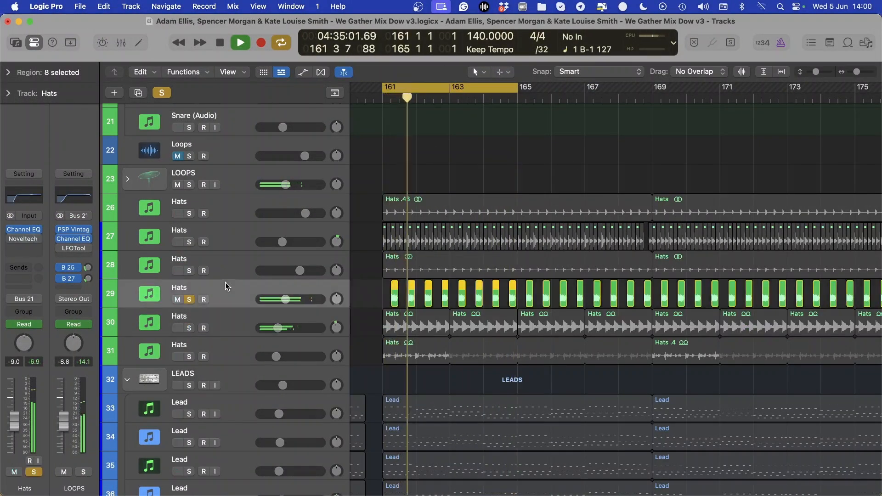
left_click(190, 271)
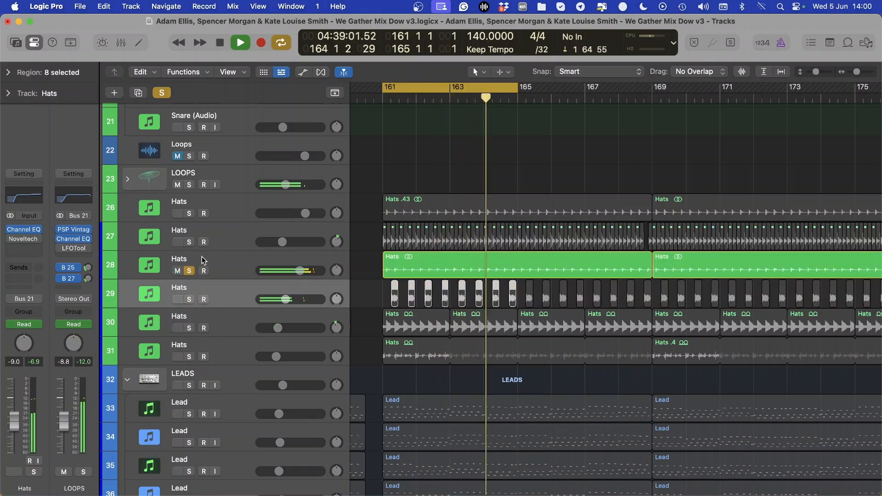
left_click(189, 243)
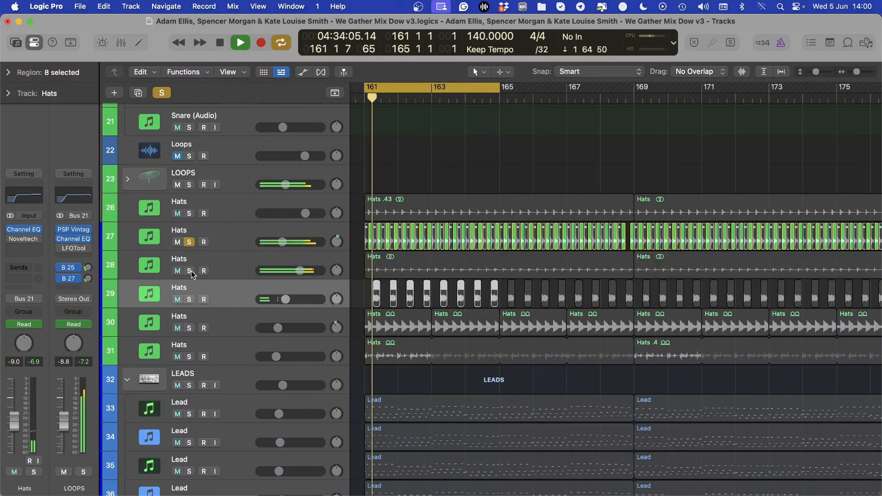
left_click(189, 214)
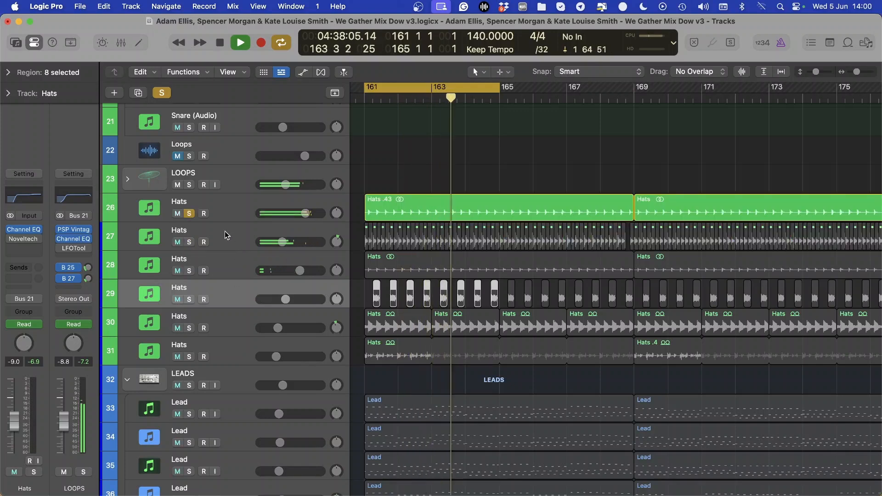
key("space")
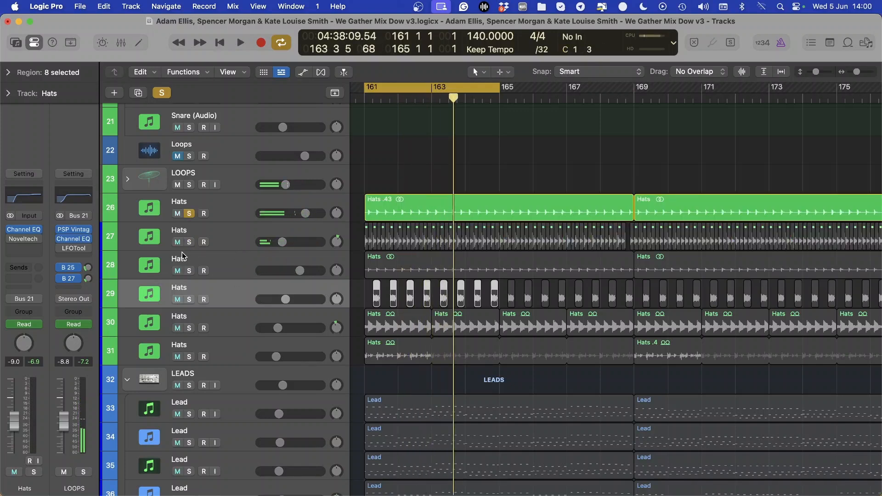
Add the Hats track 27 to the solo alongside track 26, audition the pair, and stop playback
left_click(189, 242)
key("space")
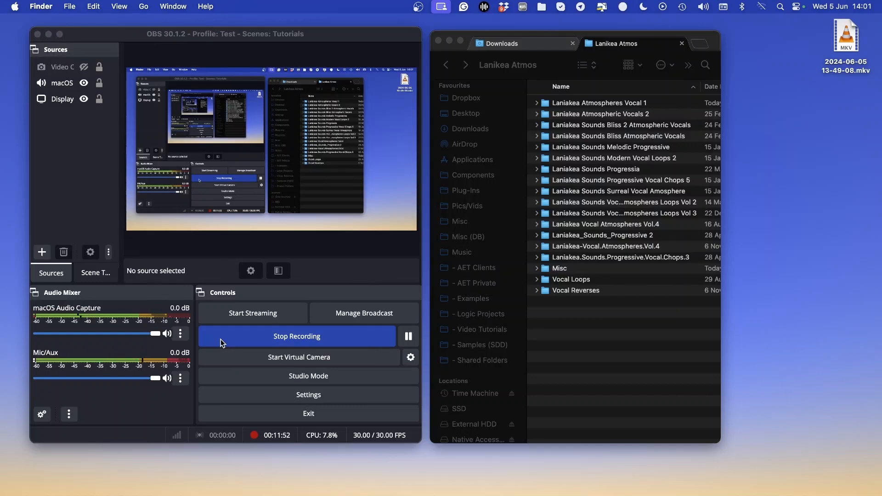
key("ctrl+Left")
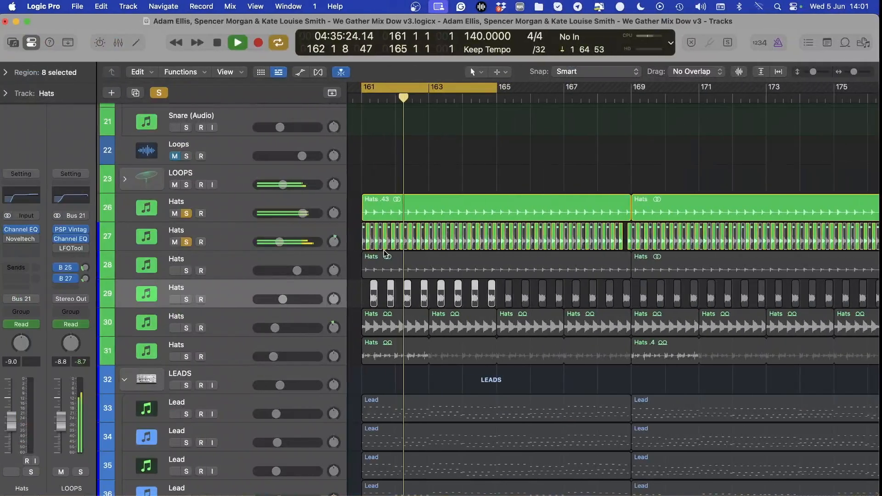
key("space")
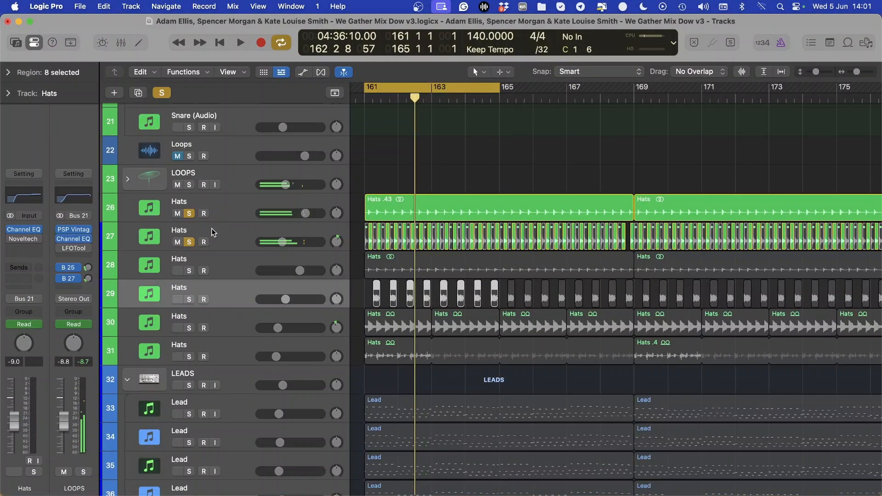
Reset the solo to Hats track 26 alone and, during playback, add Hats tracks 27 to 31 one by one
left_click(190, 215)
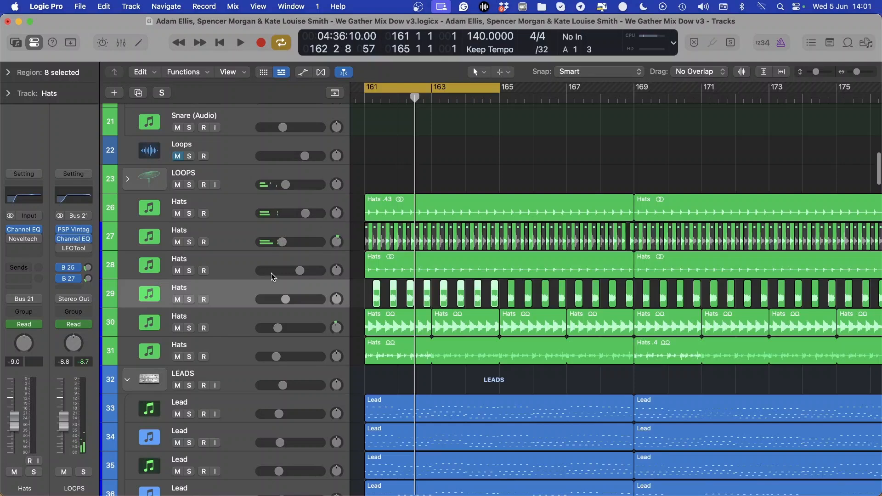
left_click(190, 213)
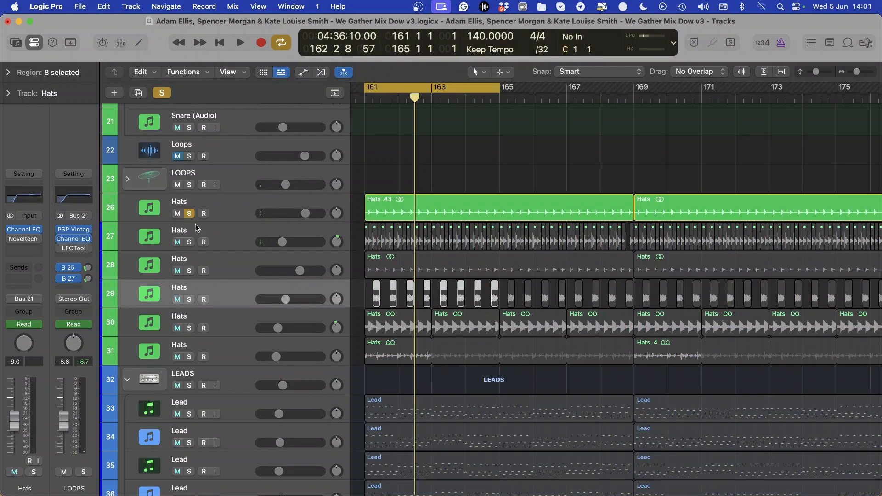
key("space")
left_click(189, 242)
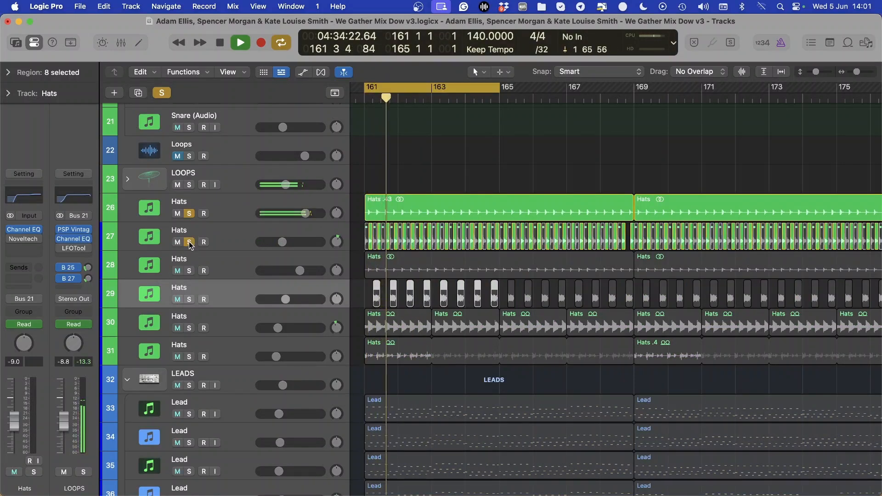
left_click(189, 271)
left_click(189, 299)
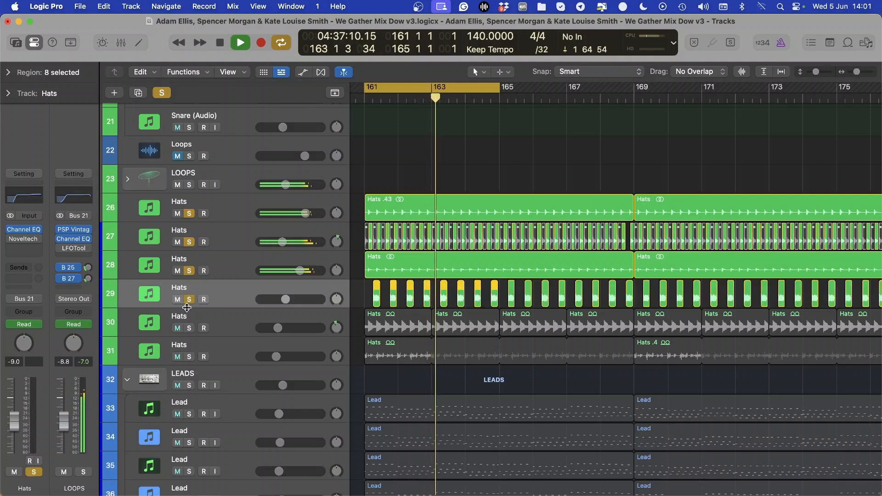
left_click(190, 329)
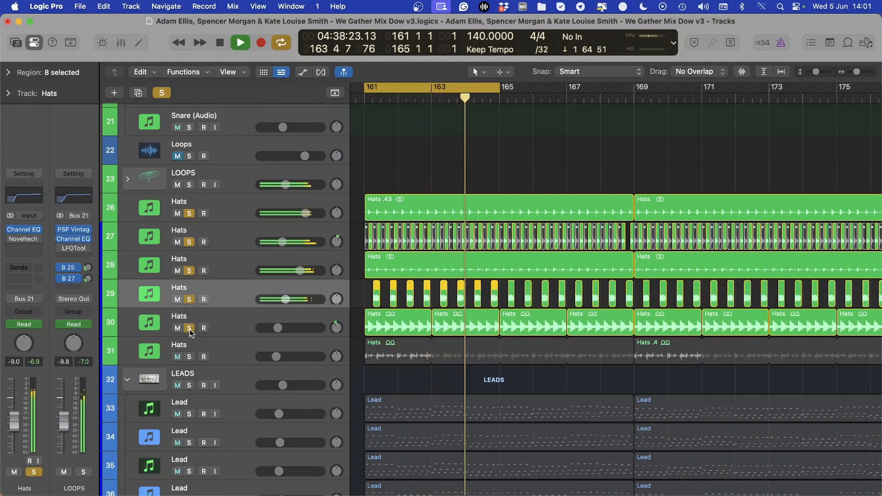
left_click(190, 357)
Toggle the mute on Hats track 30 during playback, and lower the volume of Hats track 31 to -16.8 dB
scroll(249, 321, "up", 15)
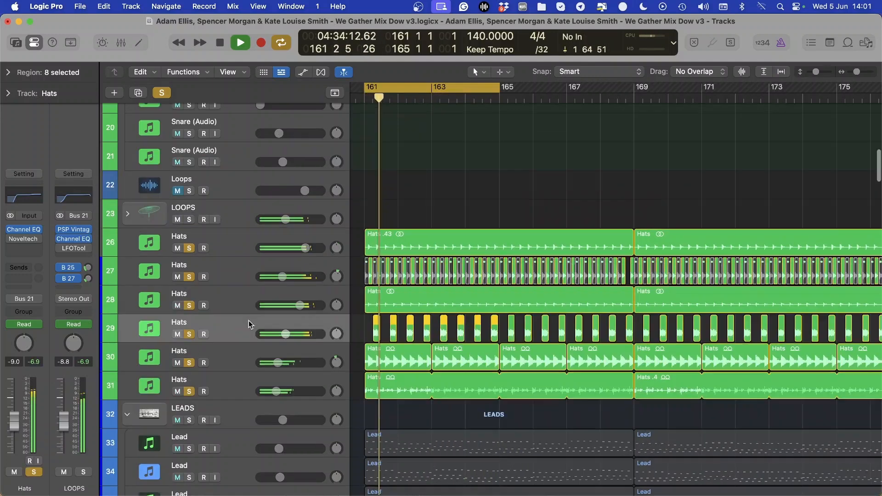
left_click(189, 240)
scroll(226, 280, "down", 10)
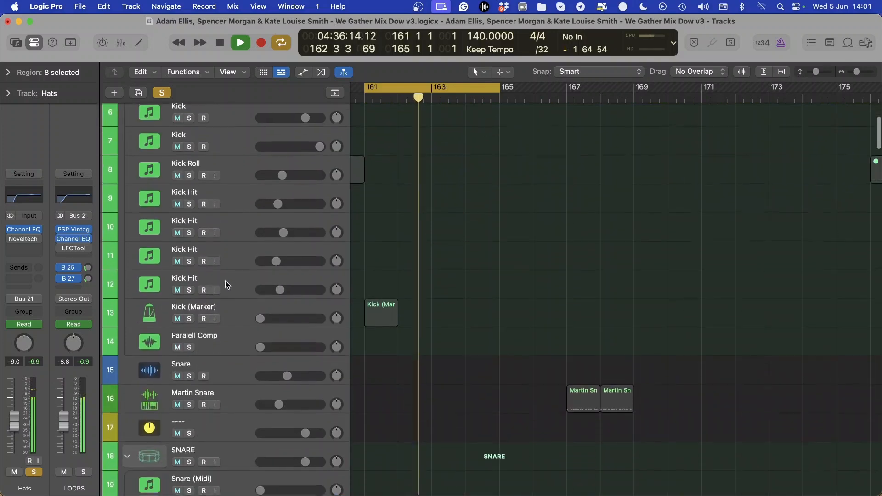
scroll(289, 247, "down", 12)
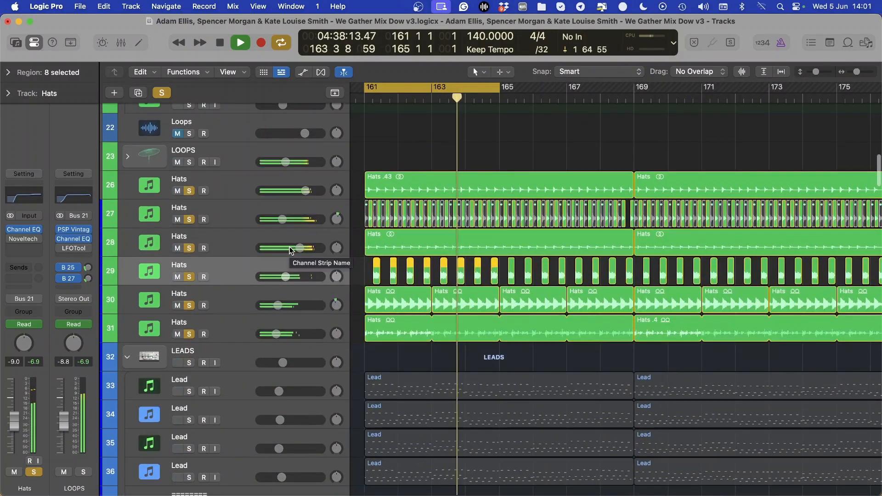
left_click(176, 305)
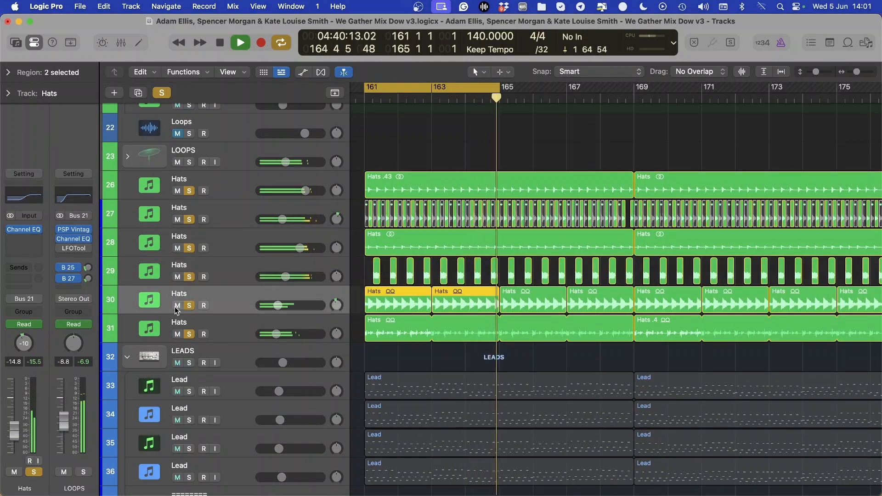
left_click(177, 306)
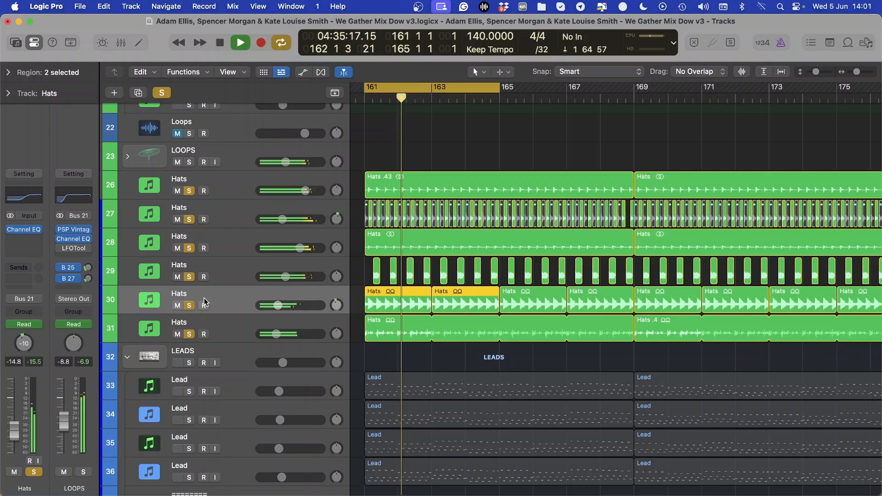
key("Down")
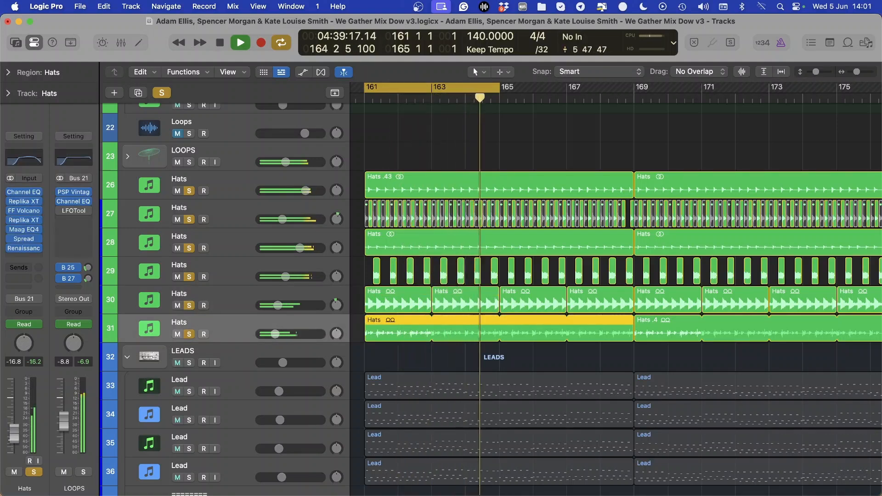
key("Up")
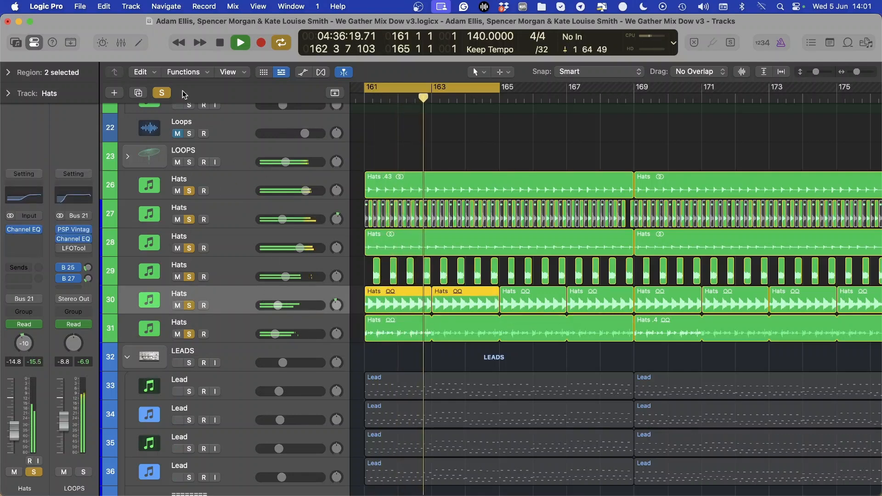
Stop playback and clear all the Hats track solos
key("space")
left_click(162, 93)
scroll(205, 262, "down", 3)
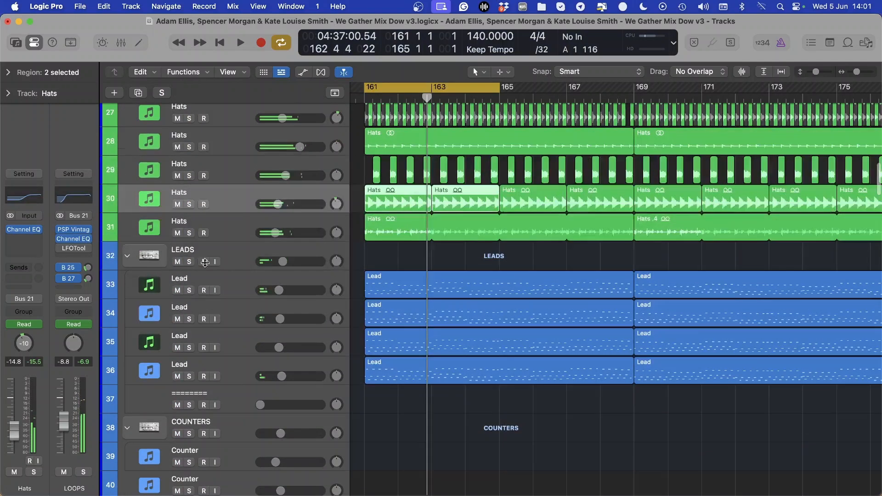
Audition the Lead tracks 33, 34 and 35 individually by moving the solo down the LEADS stack during playback
left_click(189, 291)
key("space")
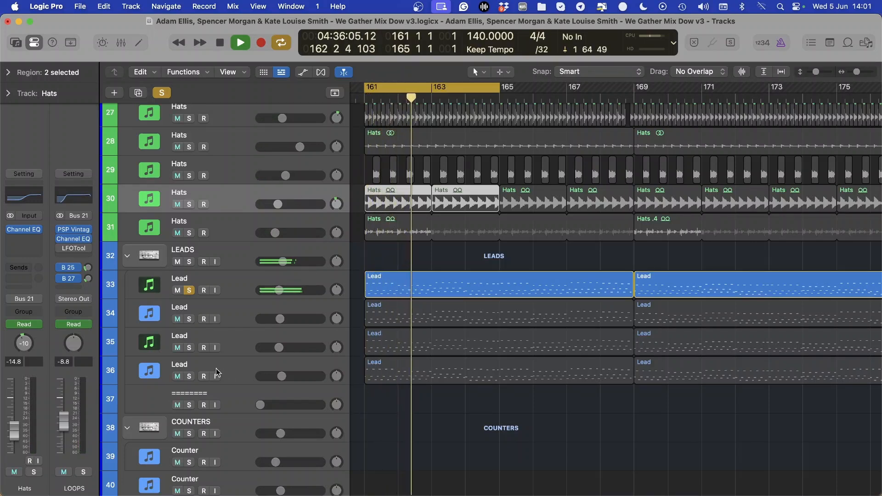
left_click(189, 319)
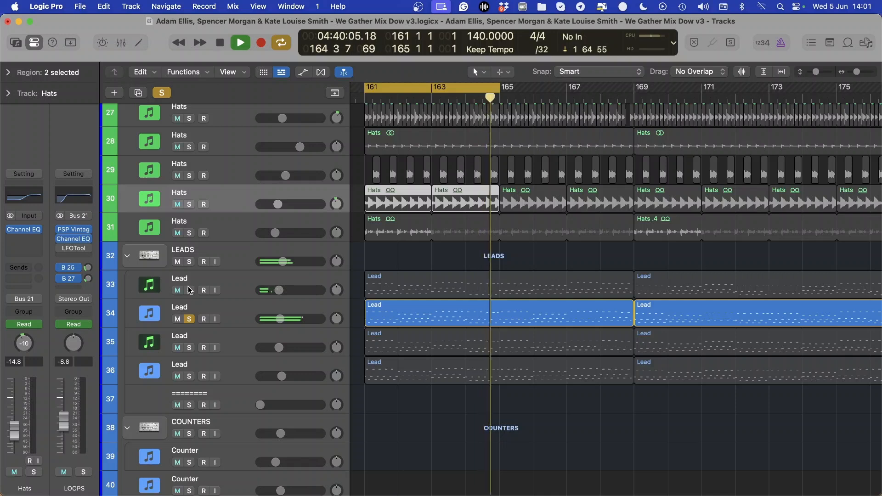
left_click(189, 348)
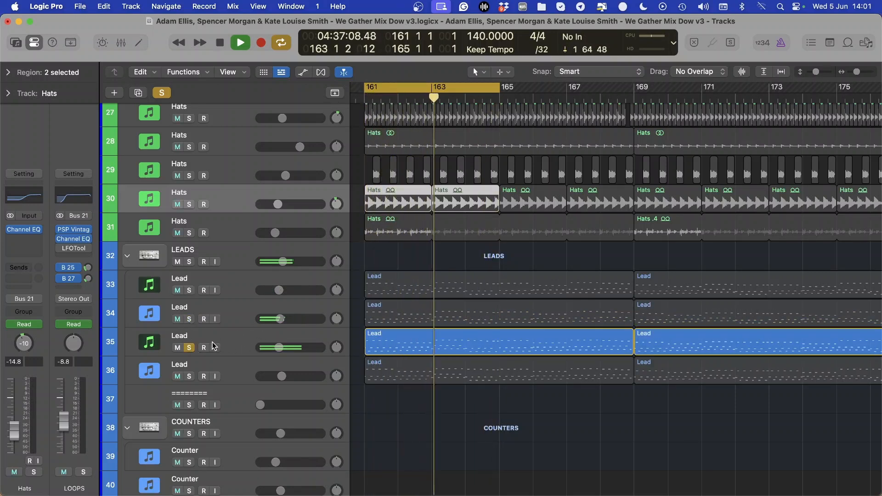
Move the soloed Lead track 35 below Lead track 36, and audition the other Lead track alone before stopping playback
left_click_drag(218, 344, 217, 374)
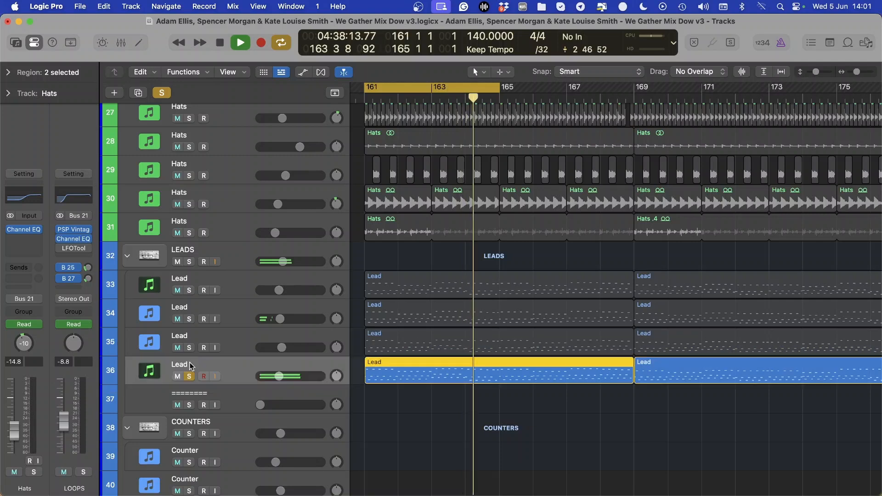
left_click(188, 348)
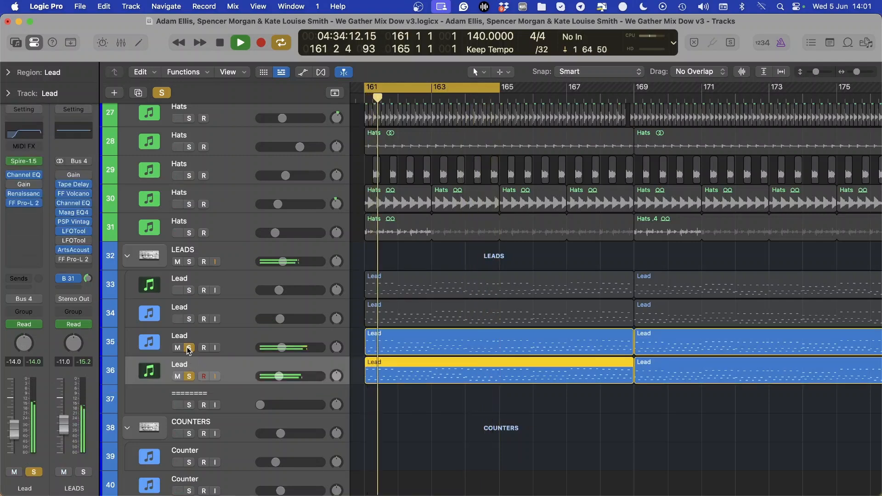
left_click(190, 376)
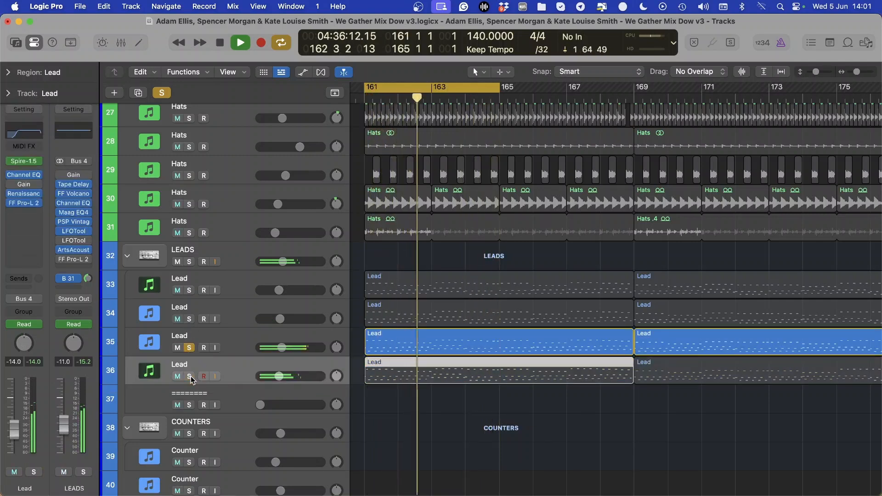
key("space")
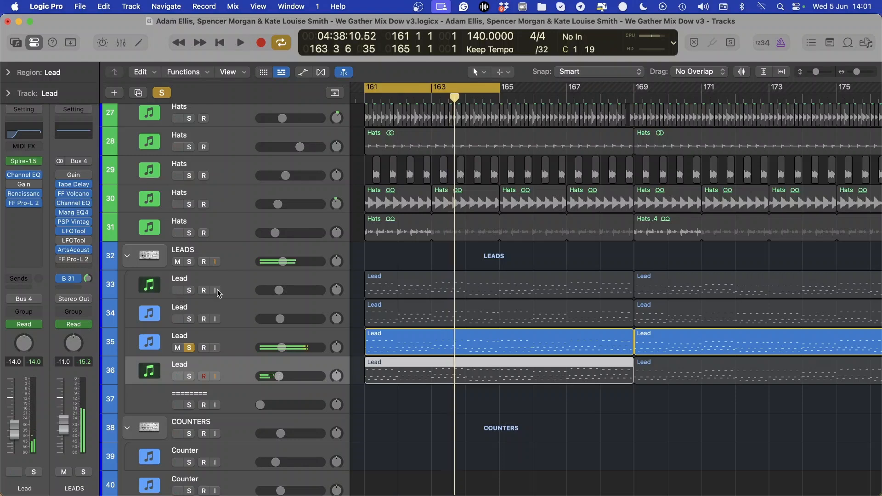
Solo all four Lead tracks 33 to 36, play them together, and extend the cycle end to bar 169
left_click_drag(189, 290, 191, 377)
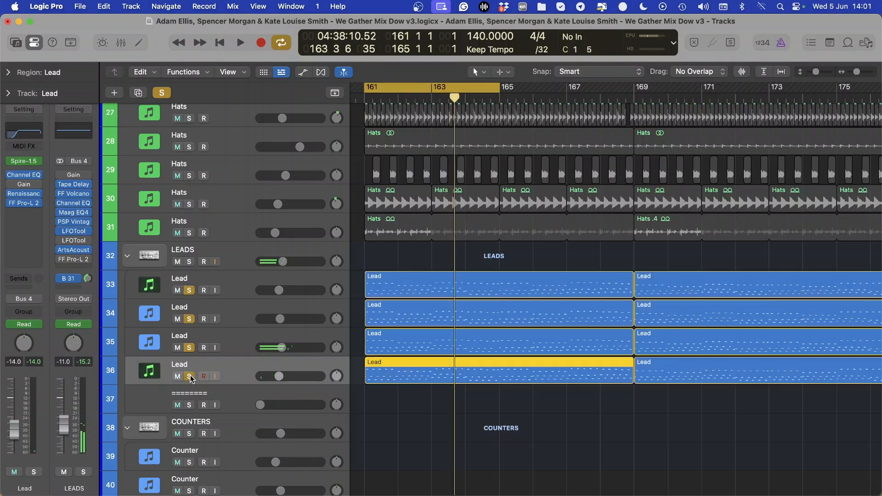
key("space")
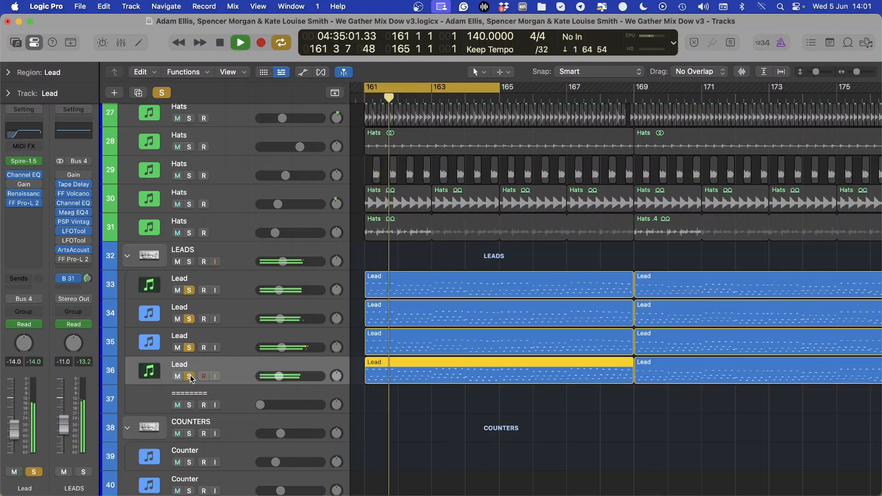
left_click_drag(500, 87, 635, 119)
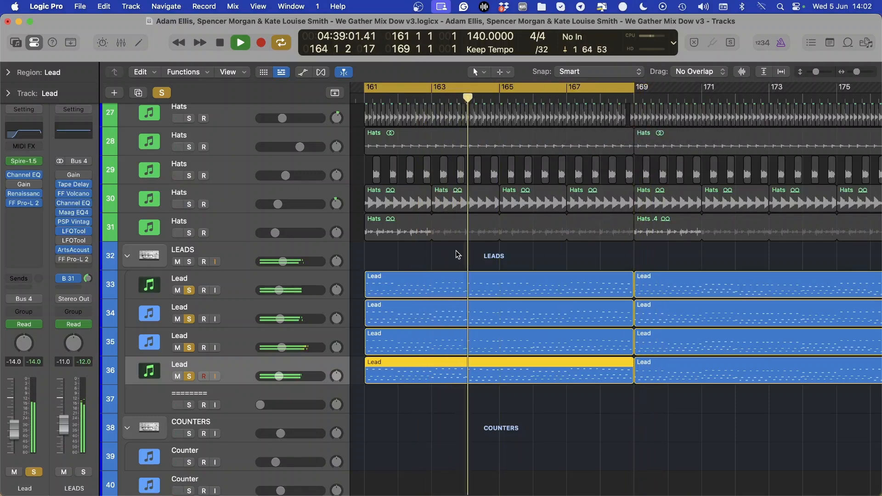
Show the LEADS bus's Maag EQ4 and ArtsAcoustic Reverb side by side while the leads play, then hide the plug-ins and stop playback
left_click(74, 214)
left_click(76, 251)
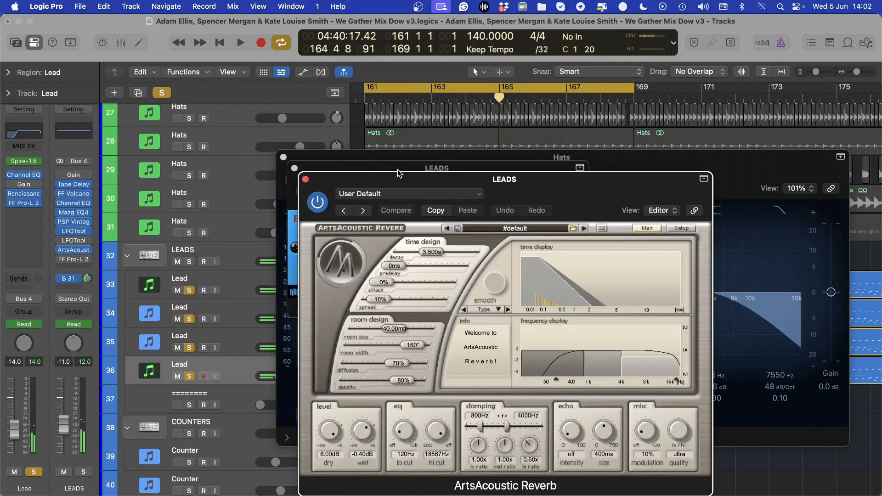
left_click_drag(356, 183, 484, 168)
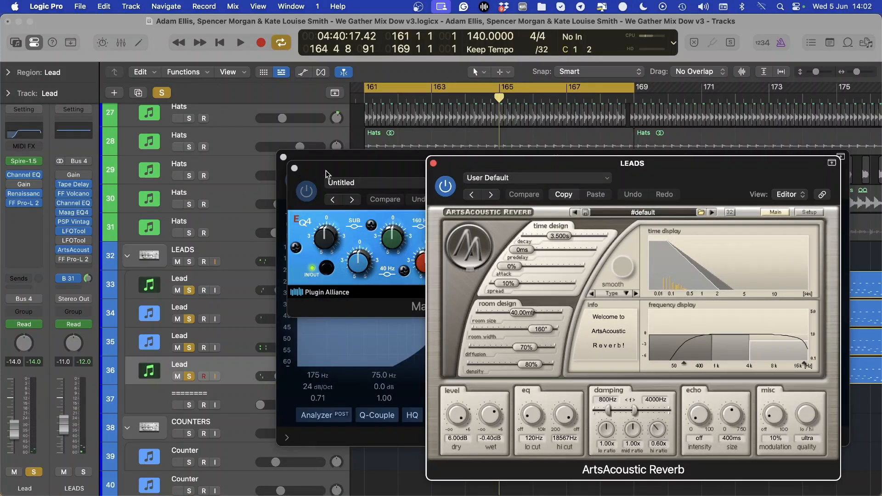
left_click_drag(326, 174, 207, 167)
left_click(515, 171)
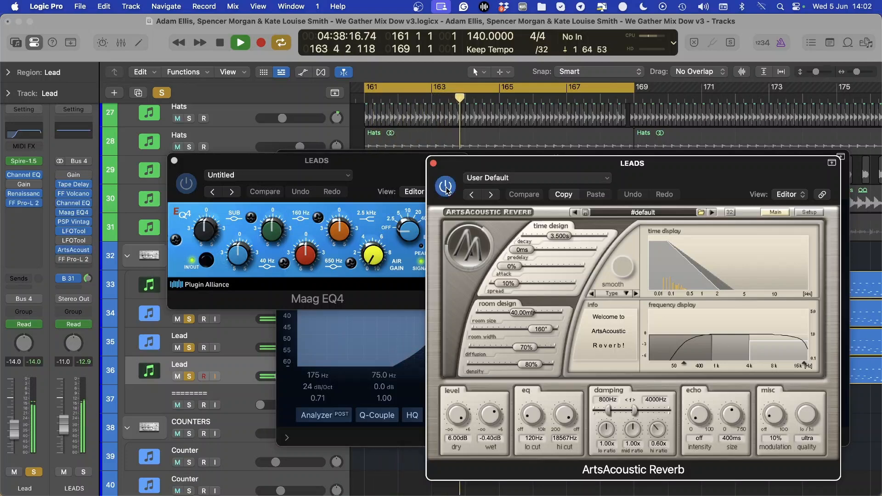
key("v")
key("space")
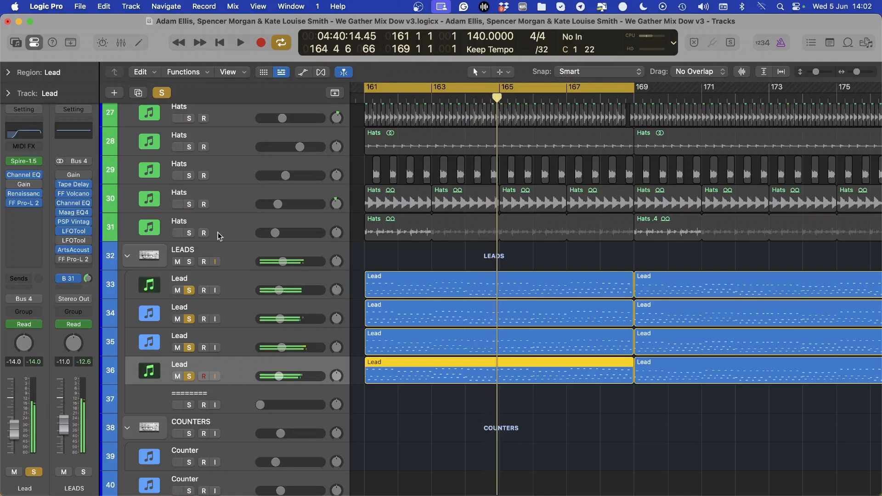
Clear the Lead solos and play Pads track 48 in solo, adding Pads tracks 49 and 50 one at a time during playback
left_click(163, 93)
scroll(175, 271, "down", 10)
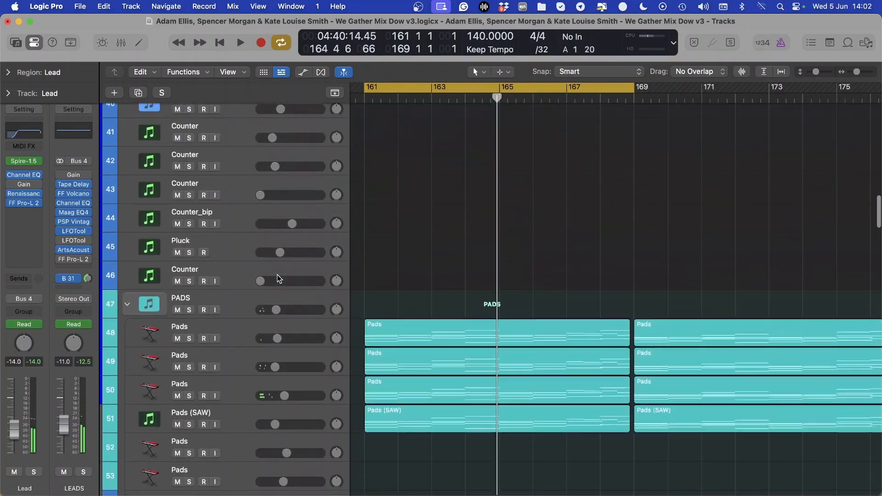
left_click(189, 306)
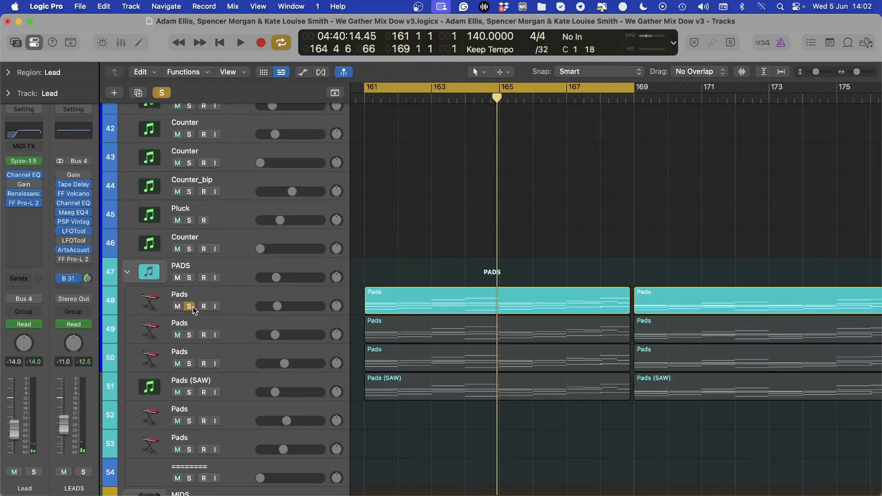
key("space")
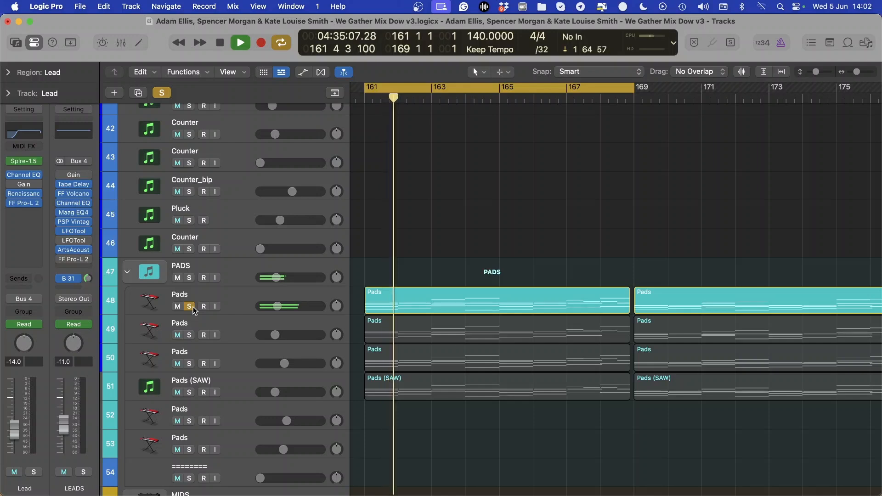
left_click(189, 335)
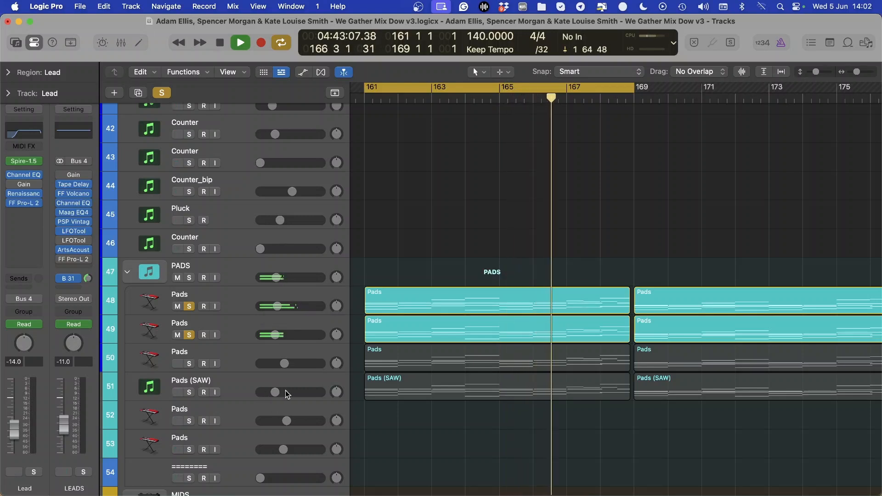
left_click(189, 364)
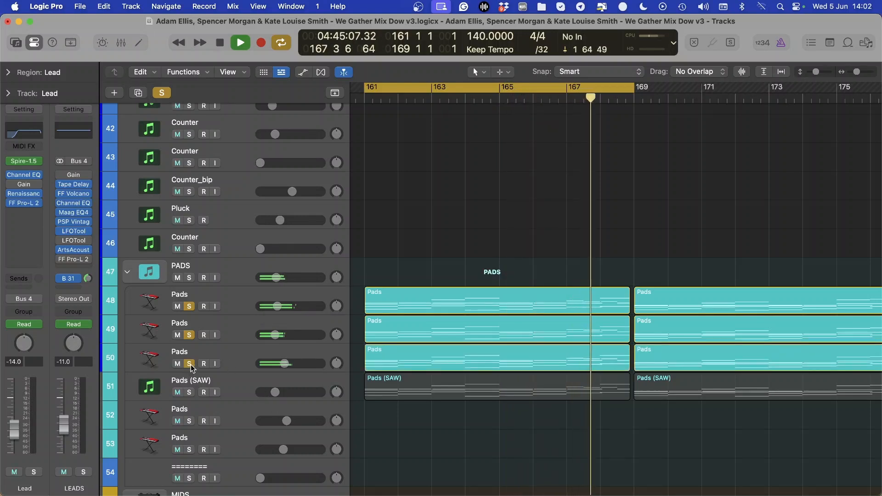
Audition Pads track 50 alone, bring Pads tracks 48 and 49 back into solo, and set track 50's volume to -5.0 dB
left_click(188, 333)
left_click(189, 307)
left_click_drag(284, 364, 286, 364)
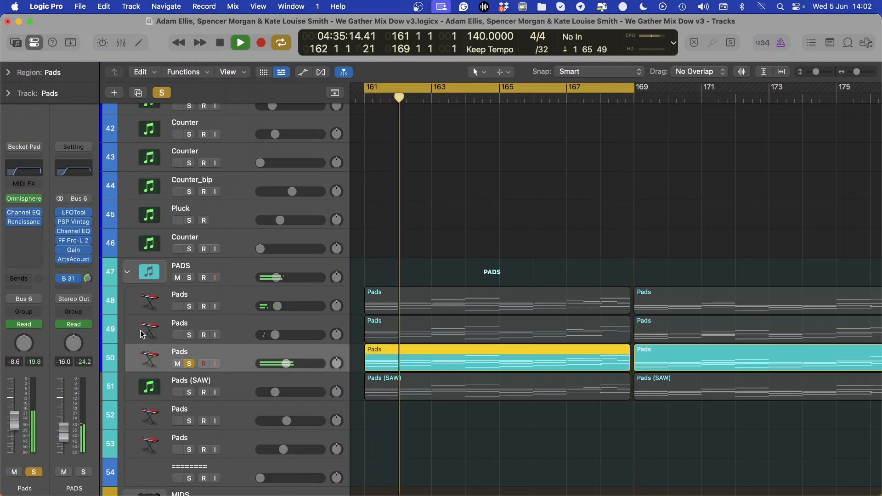
left_click(189, 306)
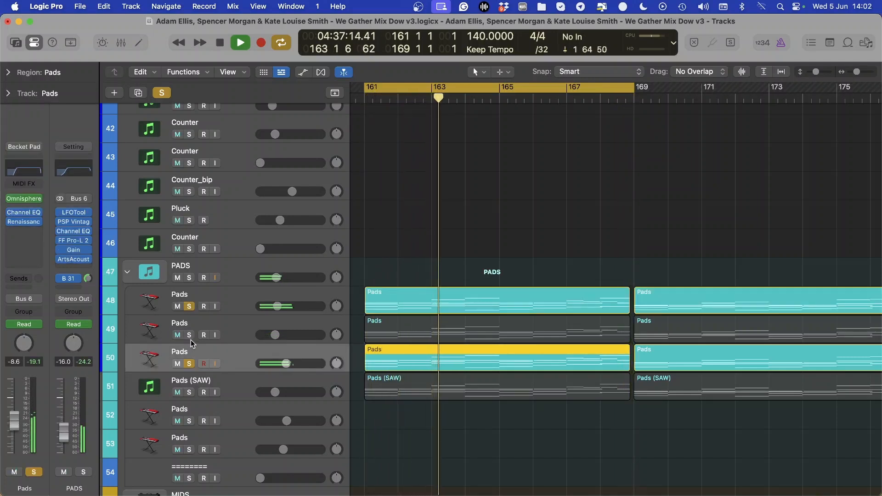
left_click(189, 336)
left_click_drag(17, 429, 15, 423)
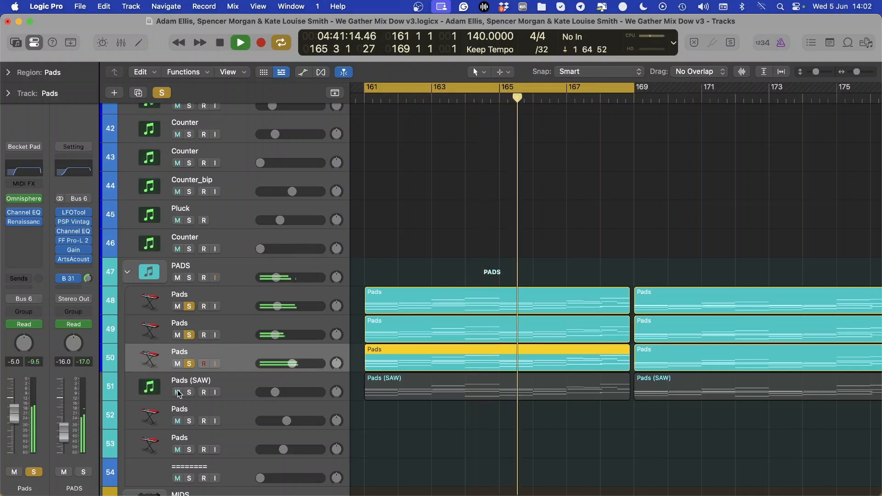
Add Pads (SAW) track 51 to the soloed pads, select it, and reduce the track height in the arrangement
left_click(190, 393)
left_click(172, 378)
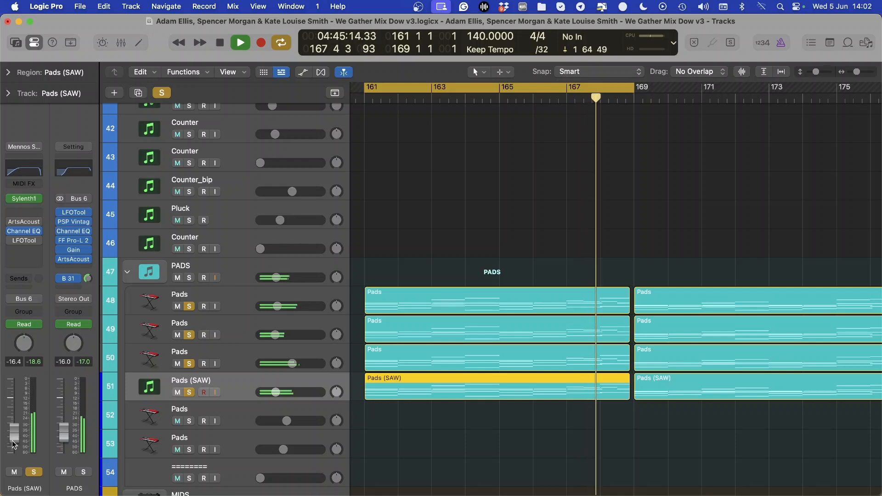
key("super+Up")
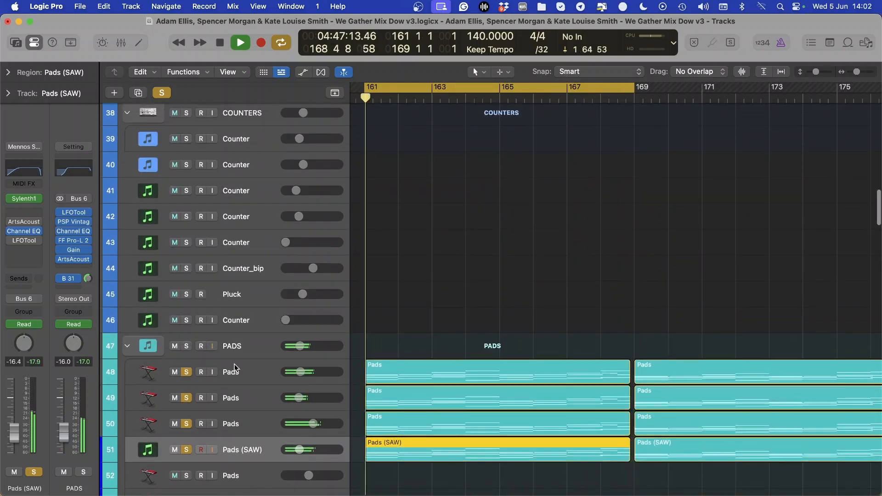
scroll(195, 363, "down", 2)
scroll(211, 298, "up", 10)
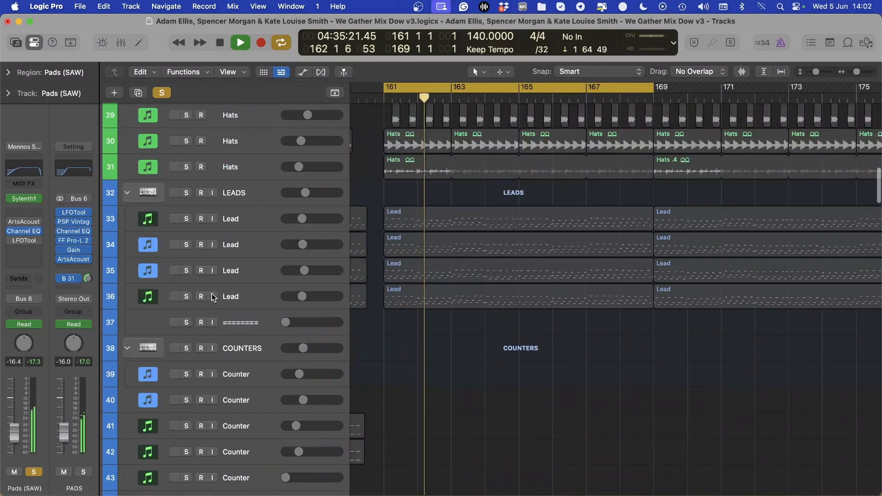
scroll(244, 325, "down", 3)
scroll(243, 325, "down", 4)
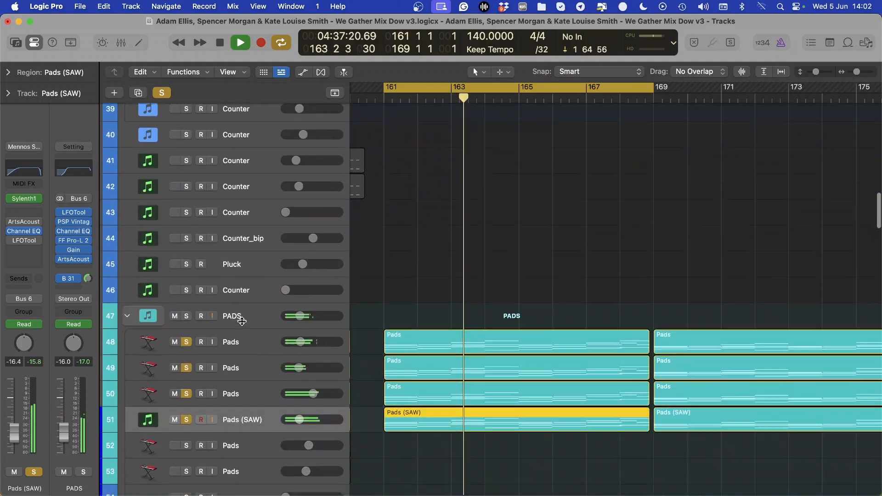
Briefly mute and unmute the PADS stack, select it to show its plug-in chain, and stop playback
left_click(175, 316)
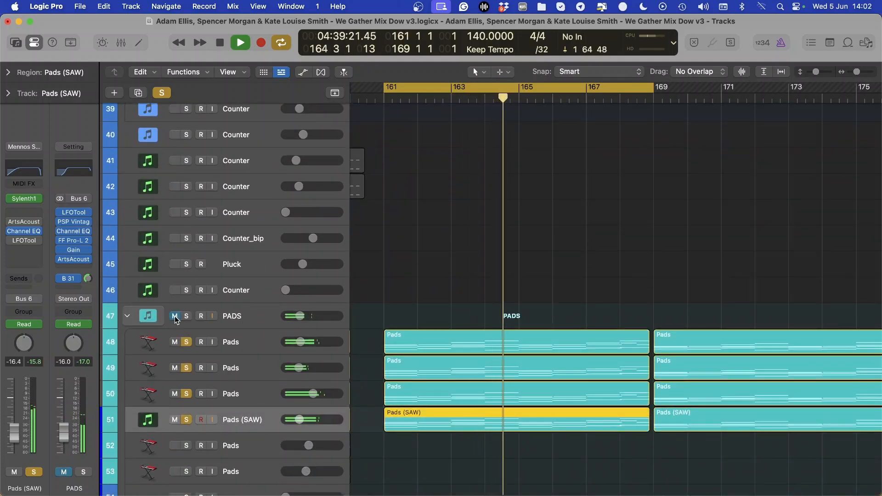
left_click(176, 317)
left_click(233, 318)
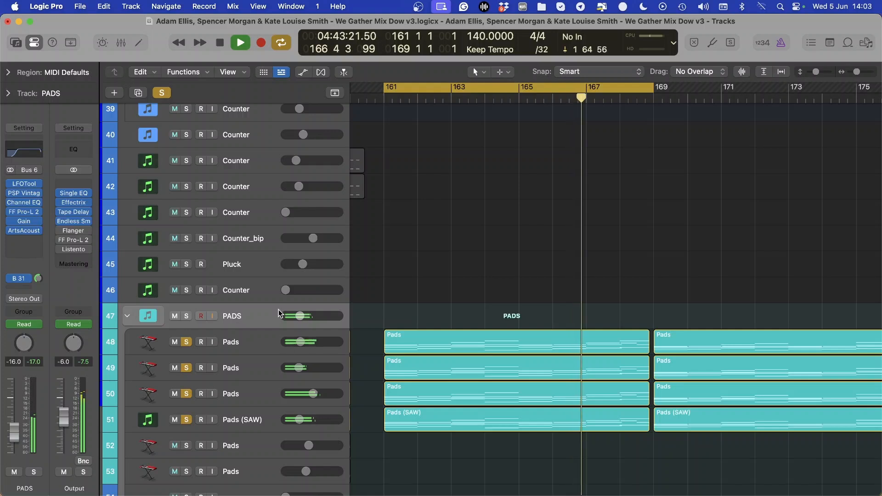
key("space")
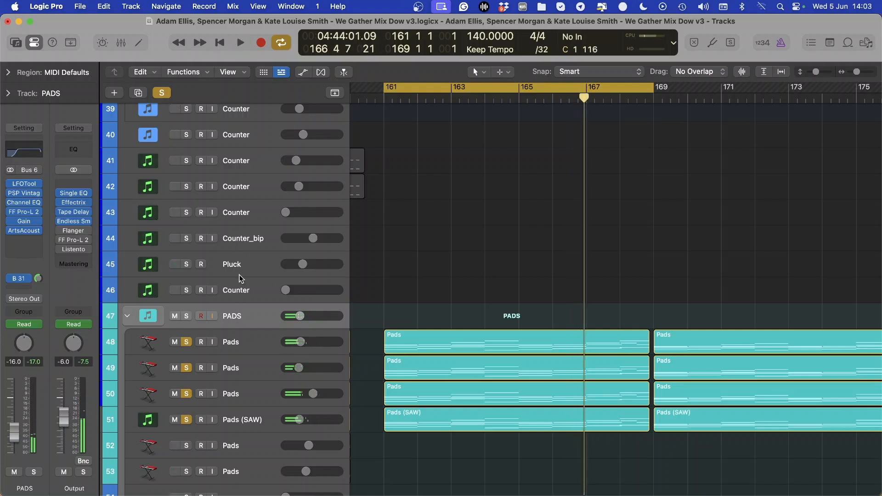
Clear all the pad solos and unmute the Pads (SAW) track
left_click(162, 92)
scroll(364, 269, "down", 3)
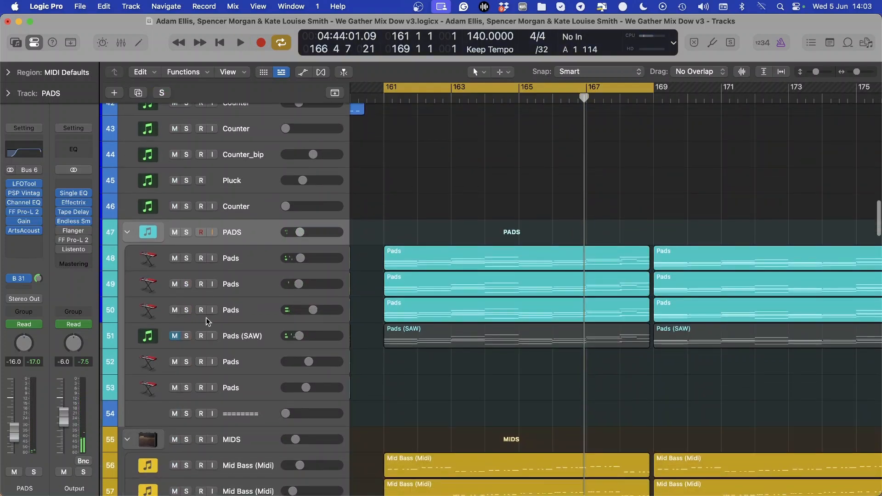
left_click(169, 340)
left_click(174, 336)
Solo and play Mid Bass (Midi) track 56, and shorten the cycle so it ends at bar 165
scroll(273, 334, "down", 6)
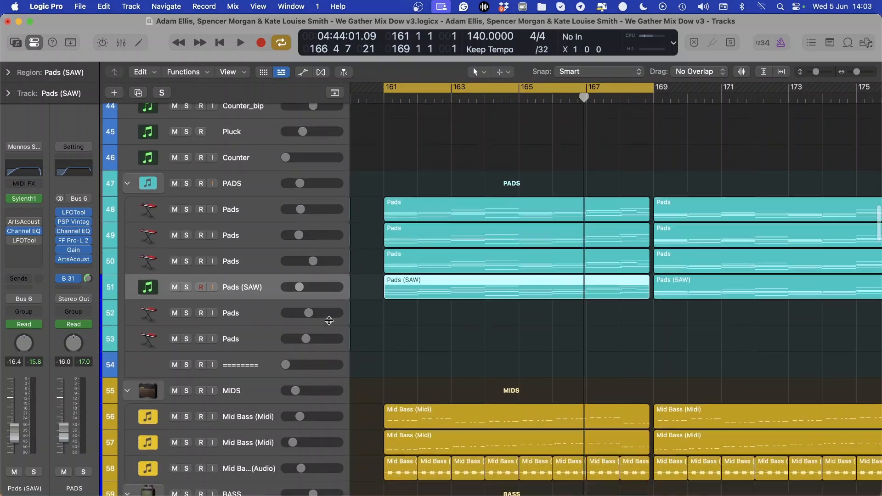
left_click(189, 299)
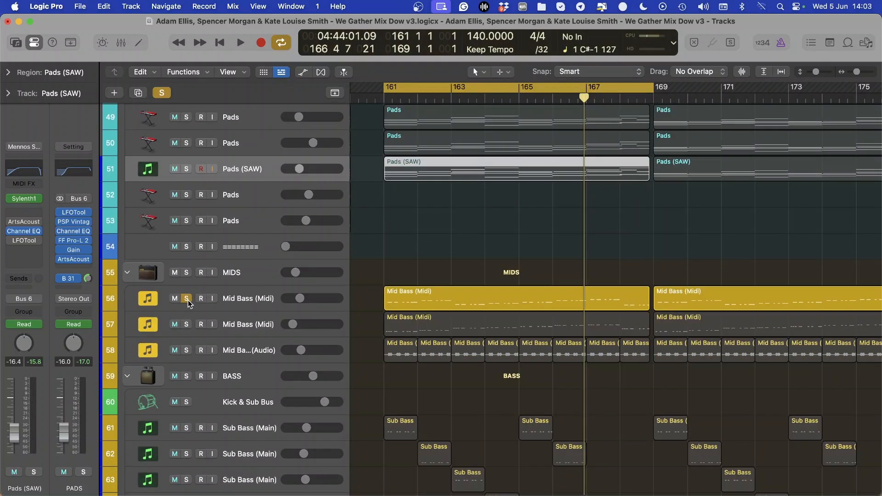
key("space")
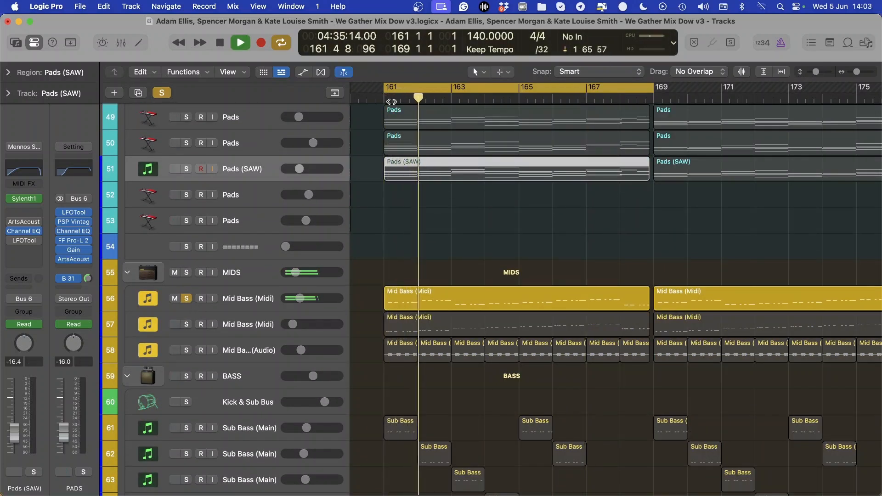
left_click_drag(650, 88, 521, 92)
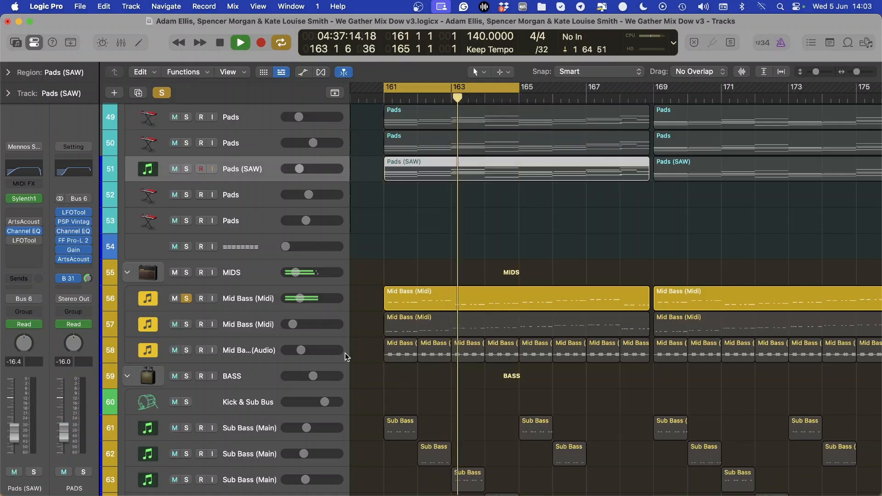
Audition Mid Bass tracks 57 and 58 individually by moving the solo down the MIDS stack during playback
left_click(187, 325)
left_click(185, 301)
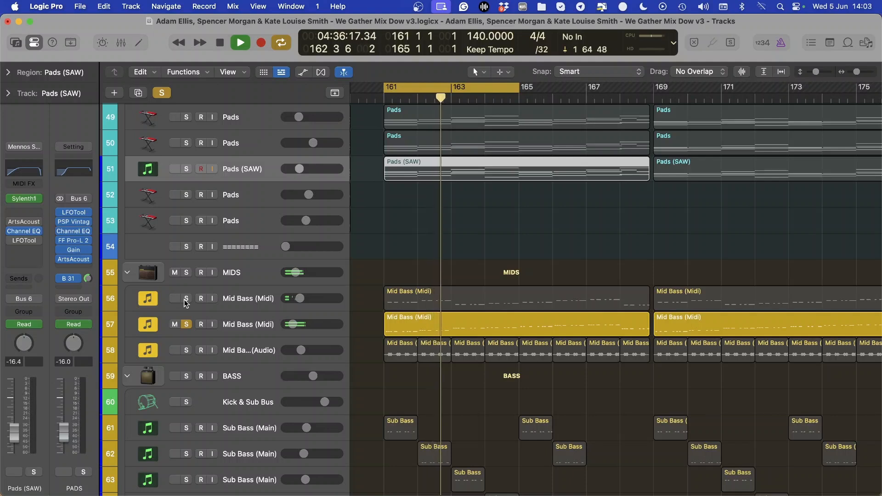
left_click(186, 351)
left_click(186, 323)
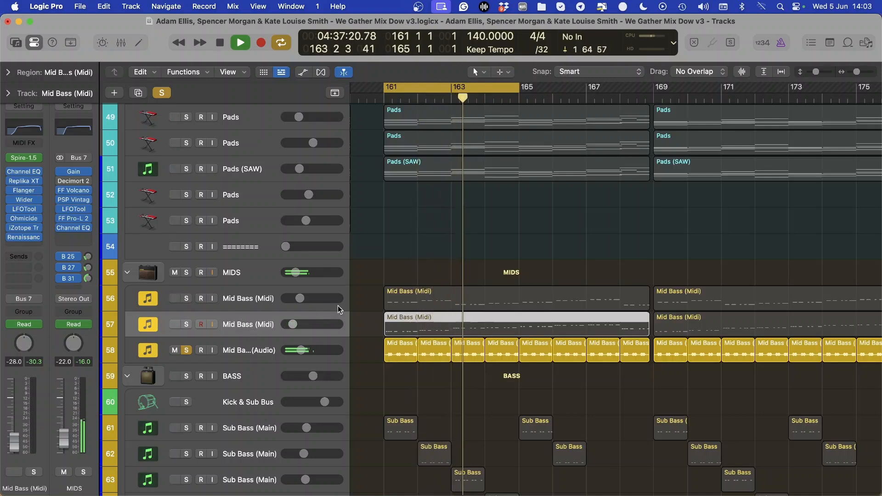
Open the LFOTool on the MIDS bus, adjust the point near the end of its volume curve, and close the plug-in
left_click(73, 209)
left_click_drag(571, 217, 561, 224)
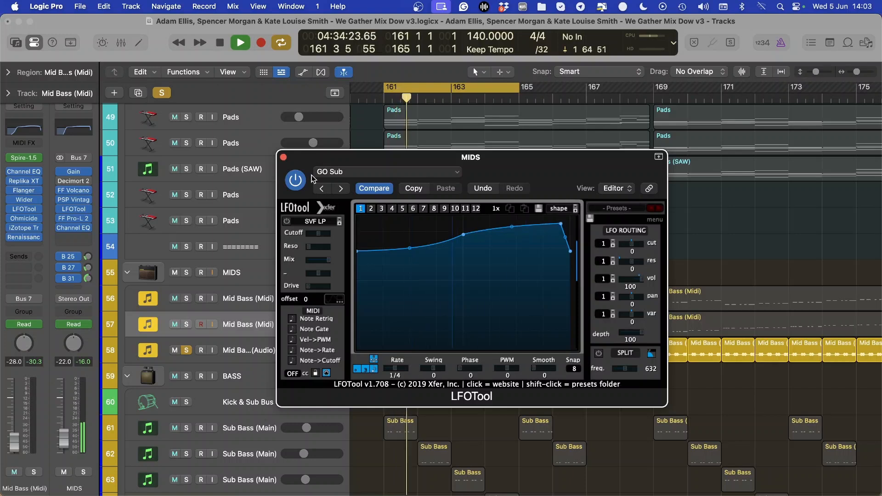
left_click(284, 158)
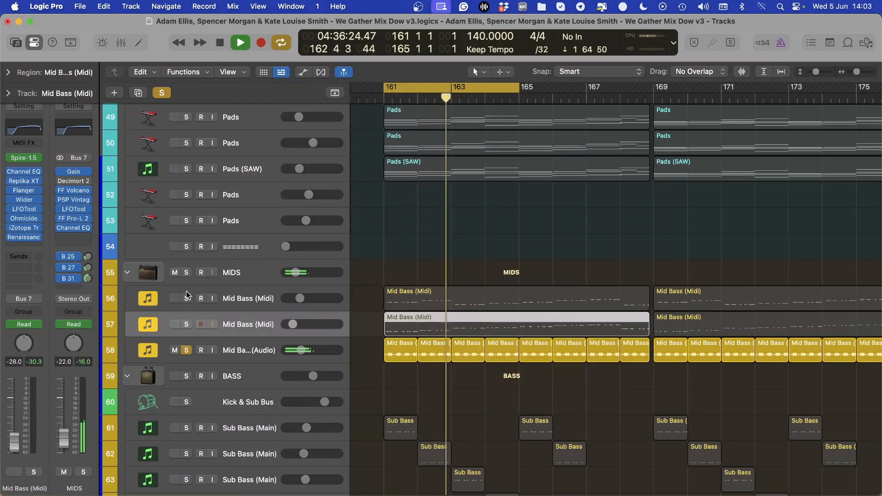
Play all three Mid Bass tracks together in solo, add Kick track 5 to them, and stop playback
left_click(186, 325)
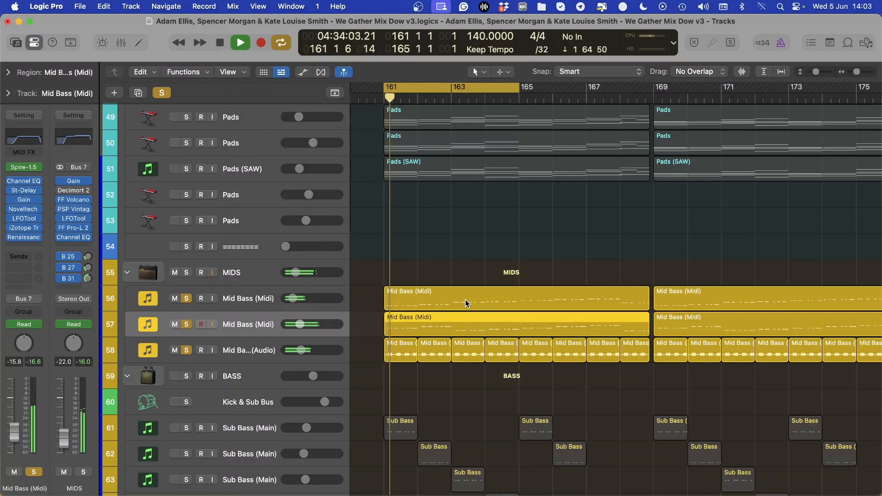
scroll(467, 304, "down", 5)
scroll(530, 287, "up", 3)
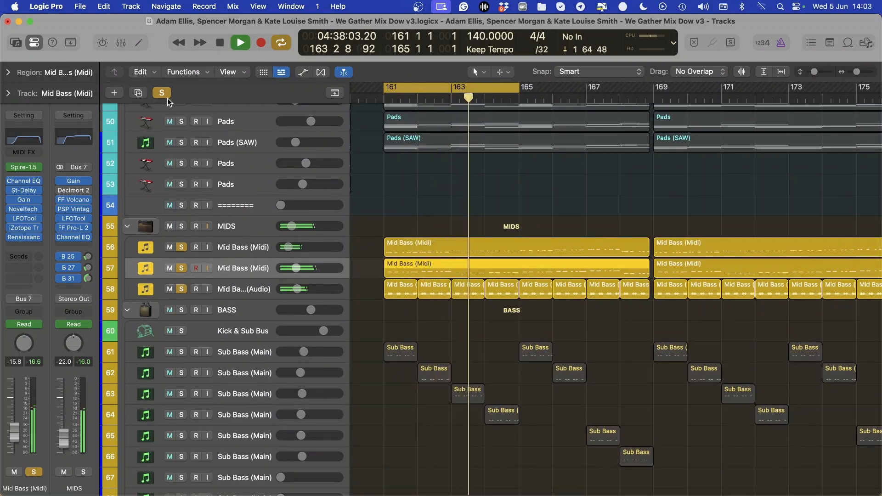
scroll(249, 186, "up", 15)
scroll(249, 186, "up", 2)
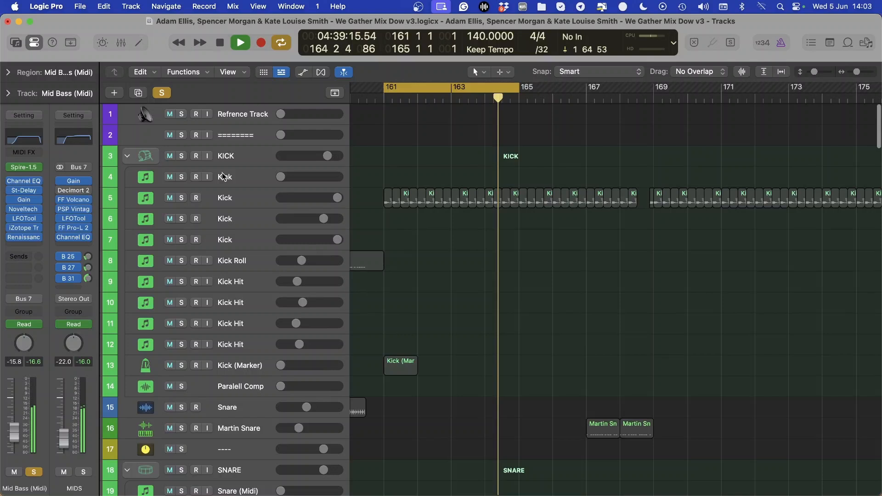
left_click(183, 195)
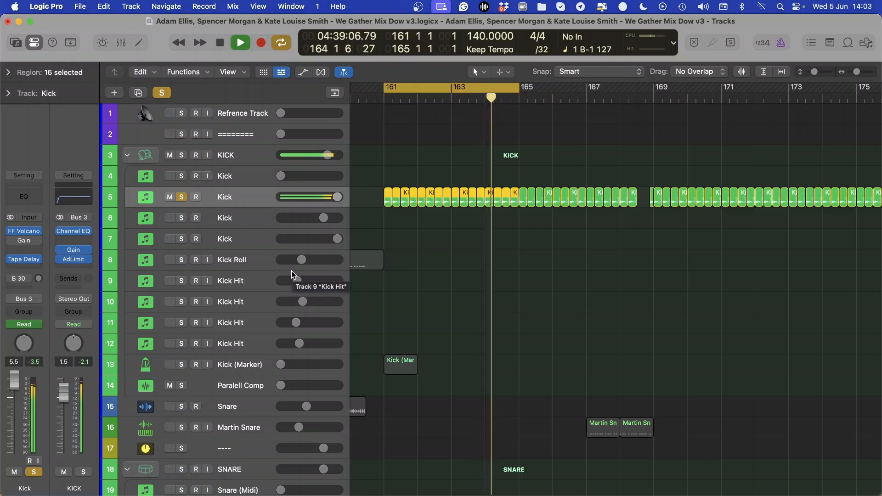
key("space")
Clear all track solos, select the BASS stack, and bring its Sub Bass regions into closer view
left_click(164, 93)
scroll(268, 263, "down", 20)
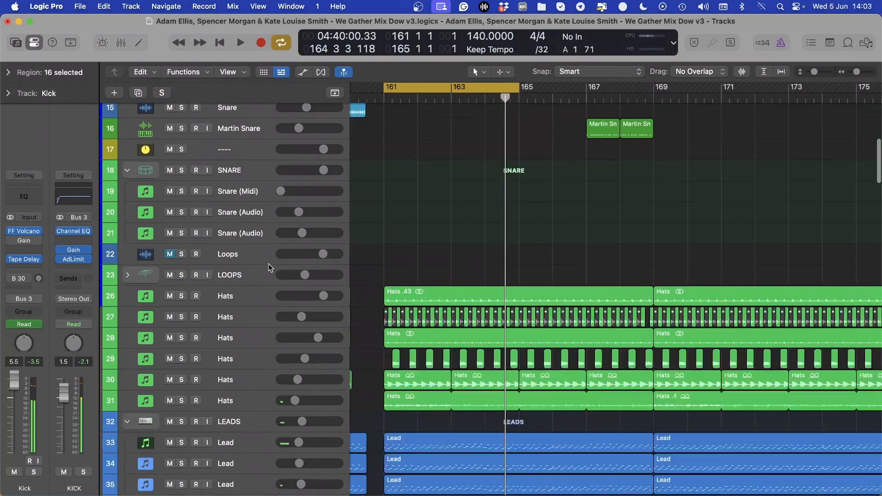
scroll(269, 267, "down", 2)
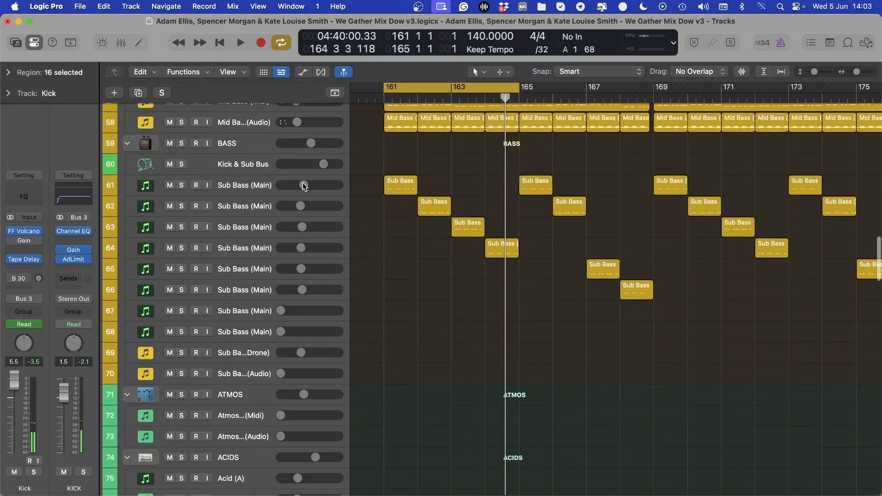
left_click(248, 140)
scroll(412, 144, "up", 1)
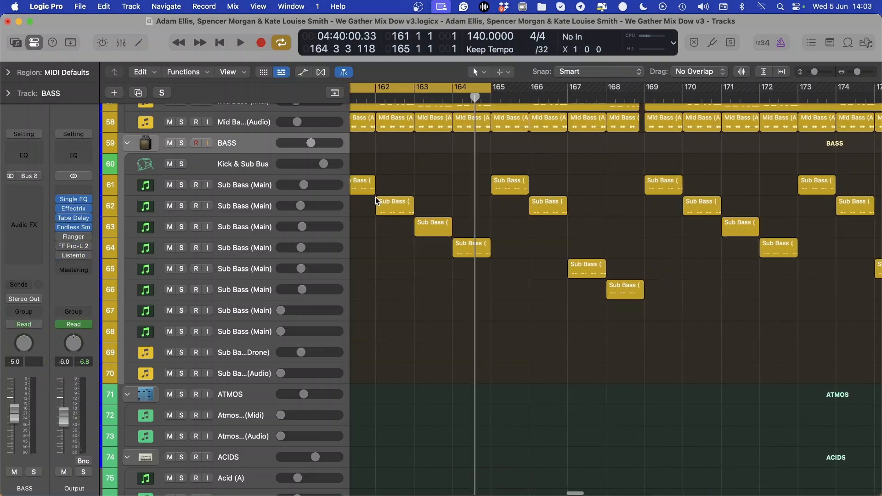
Compare the channel strips of Sub Bass (Main) tracks 61 and 62 by alternately selecting the two tracks
scroll(374, 199, "left", 2)
left_click(258, 193)
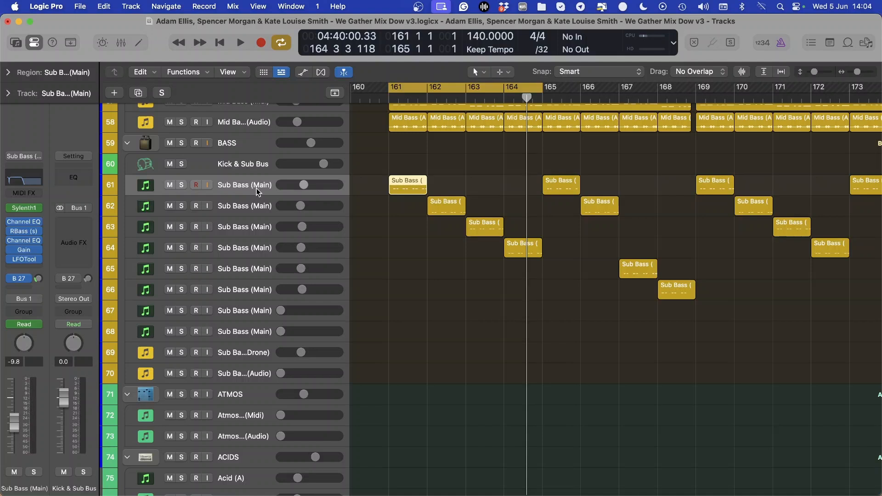
left_click(257, 207)
left_click(257, 194)
left_click(242, 213)
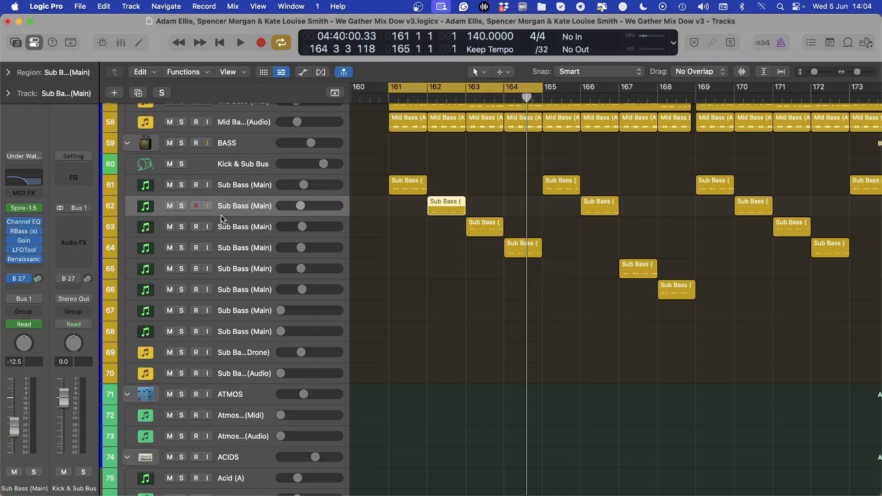
left_click(233, 187)
left_click(231, 209)
left_click(271, 179)
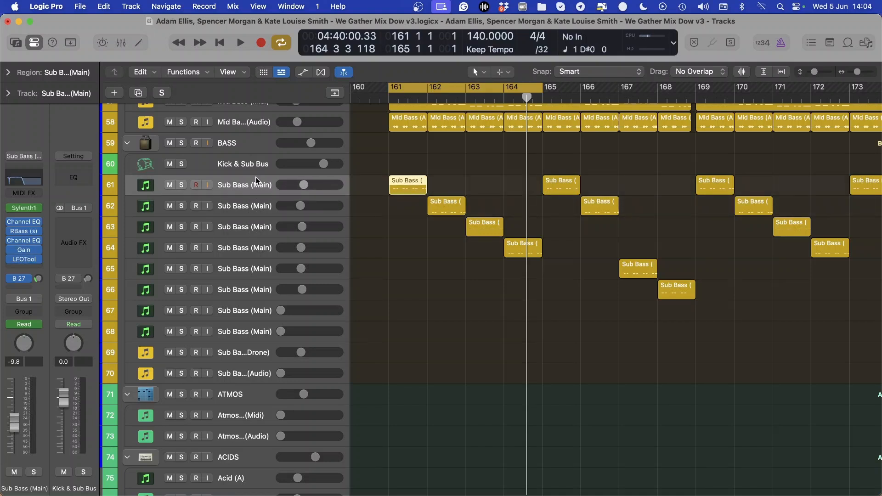
left_click(250, 211)
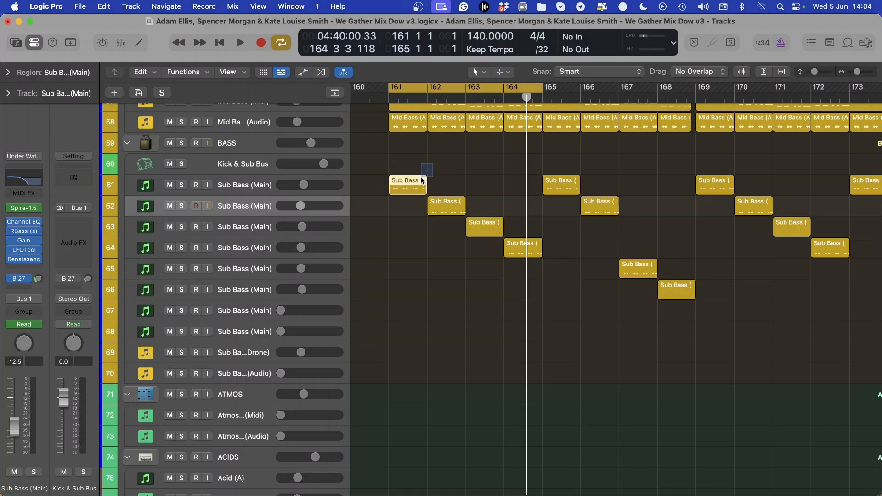
Go through Sub Bass (Main) tracks 61 to 66 one after another to examine each one's instrument and plug-in chain
left_click(405, 190)
left_click(257, 208)
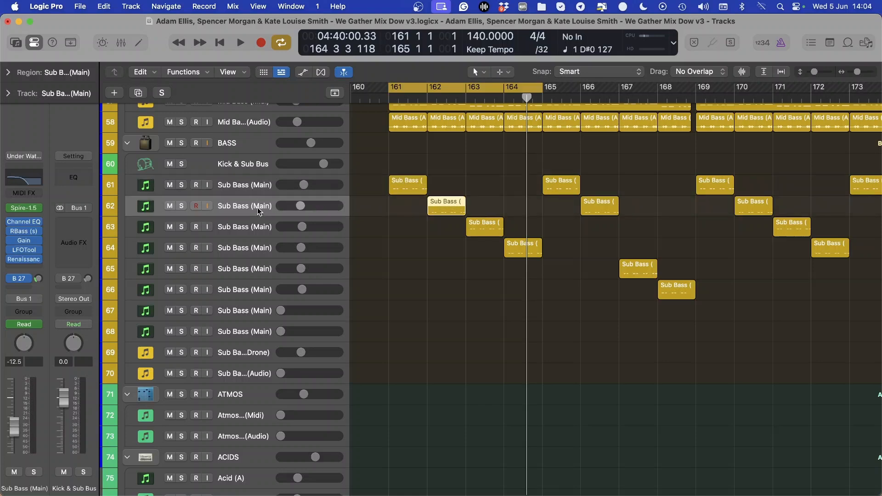
left_click(261, 228)
scroll(339, 224, "down", 1)
scroll(340, 225, "up", 3)
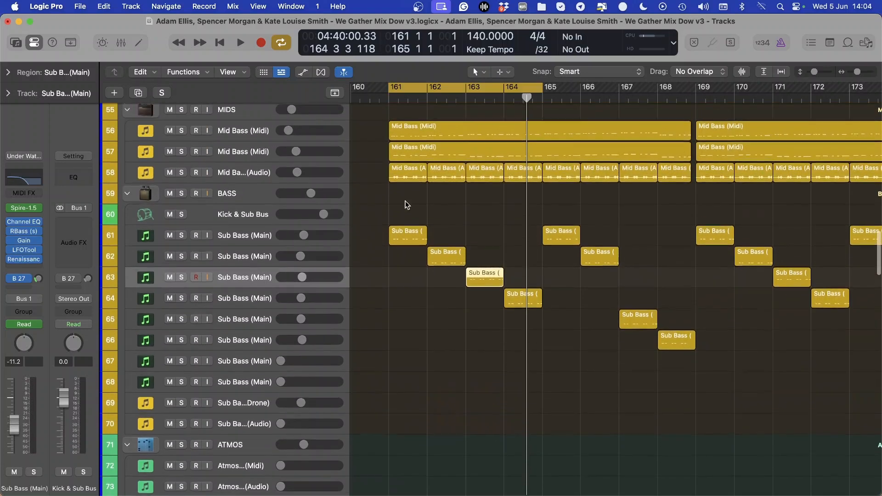
left_click(235, 234)
left_click(238, 259)
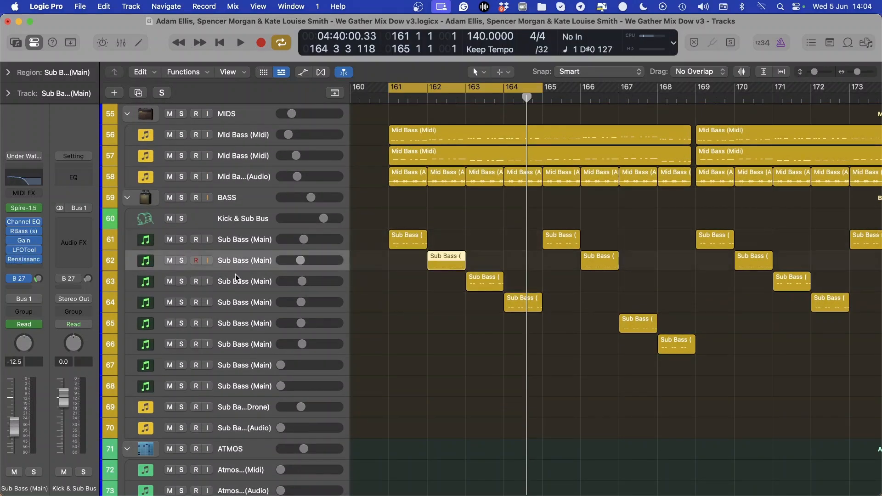
left_click(236, 281)
left_click(236, 304)
scroll(249, 331, "up", 1)
left_click(249, 334)
scroll(249, 334, "up", 1)
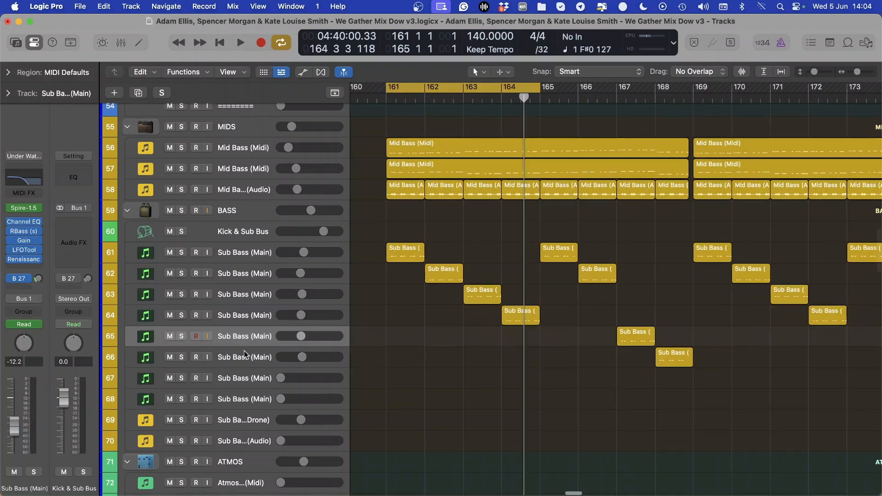
left_click(250, 357)
Turn off cycle mode and delete the two empty Sub Bass (Main) tracks 67 and 68
key("c")
scroll(409, 287, "down", 5)
scroll(437, 259, "up", 1)
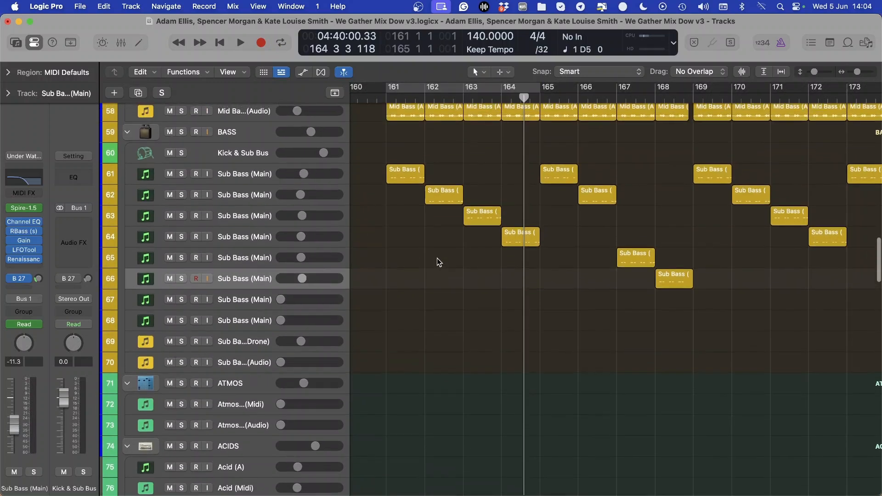
scroll(437, 259, "down", 15)
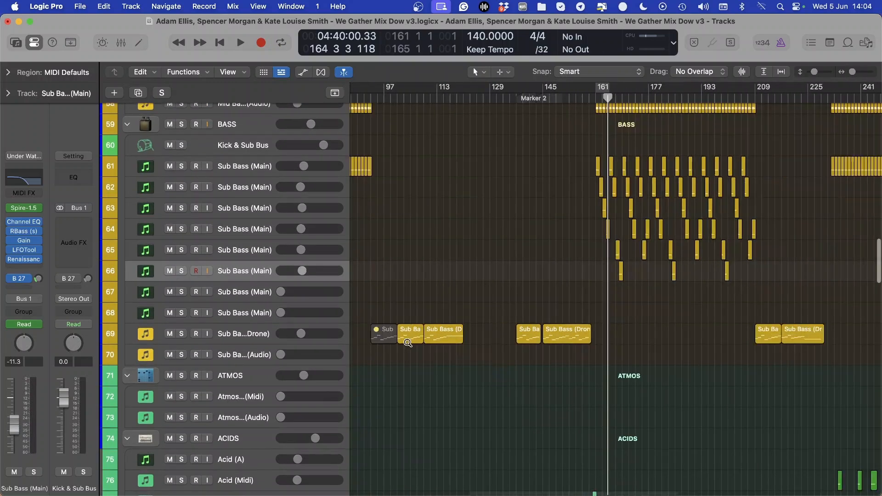
left_click(216, 299)
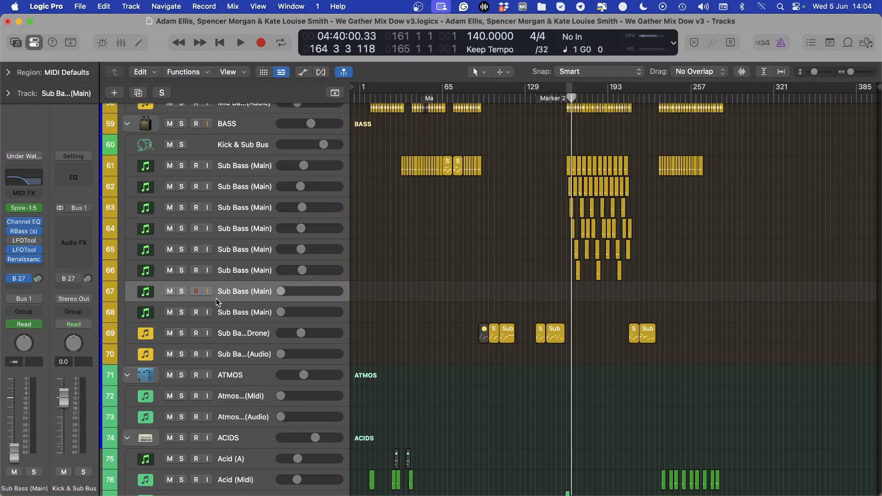
key("super+BackSpace")
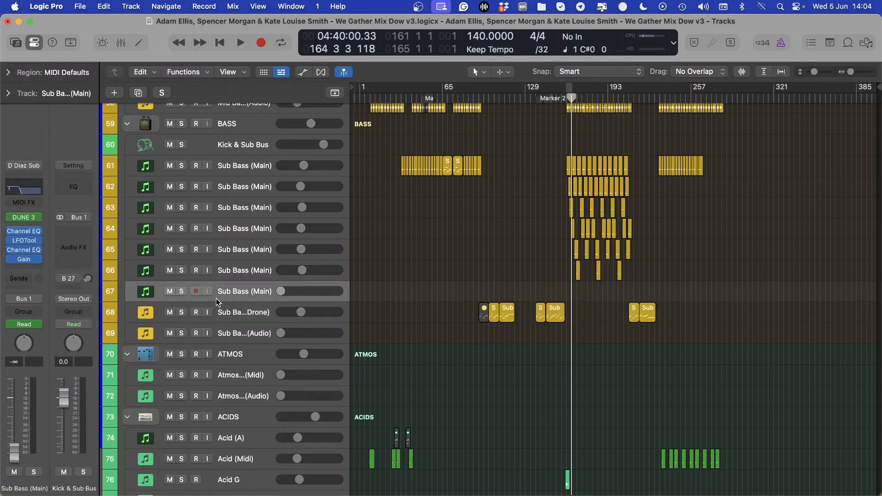
key("super+BackSpace")
Set the cycle range from bar 161 to bar 169 over the staggered Sub Bass (Main) regions
scroll(496, 256, "up", 10)
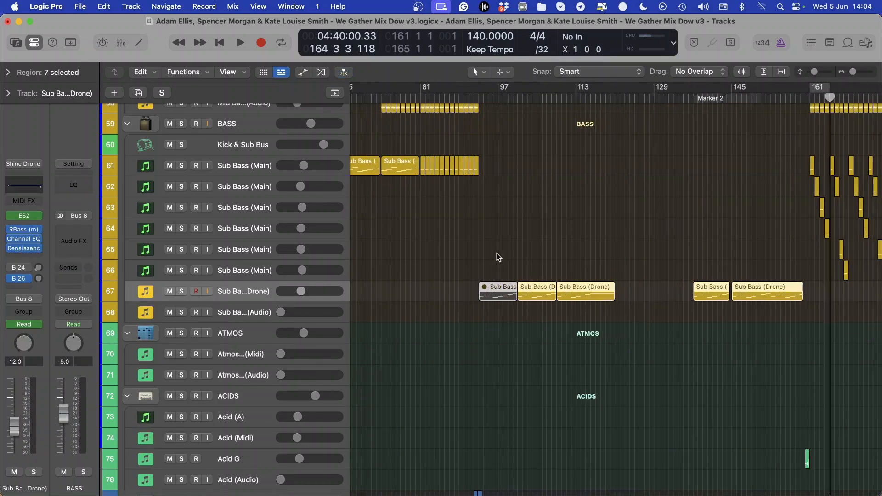
scroll(476, 295, "up", 5)
scroll(442, 253, "down", 1)
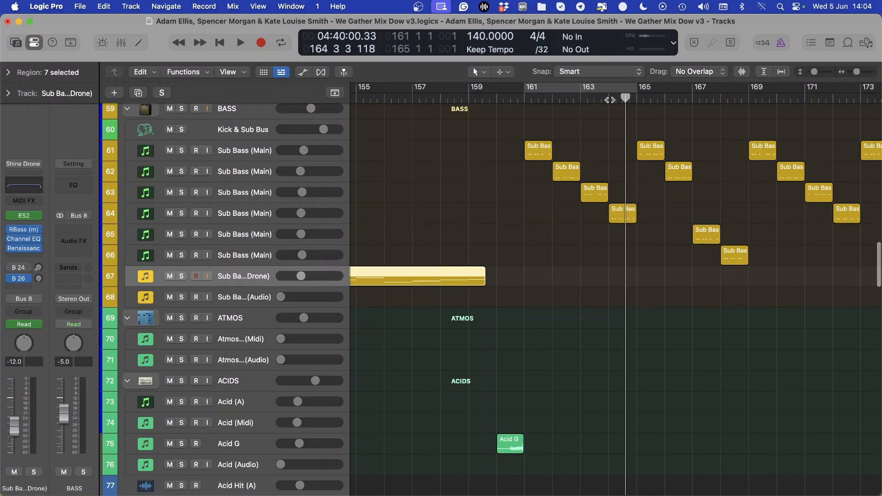
scroll(497, 96, "right", 3)
left_click_drag(470, 92, 690, 108)
scroll(448, 237, "up", 1)
scroll(447, 237, "up", 1)
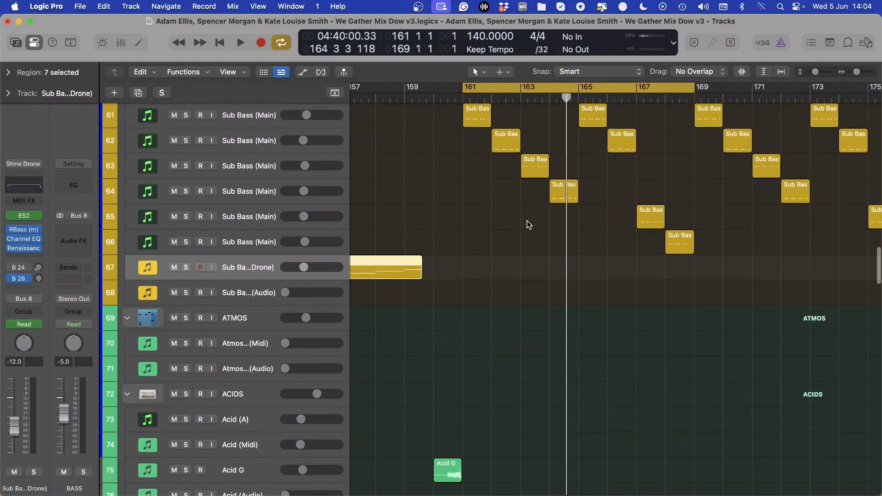
scroll(528, 224, "up", 3)
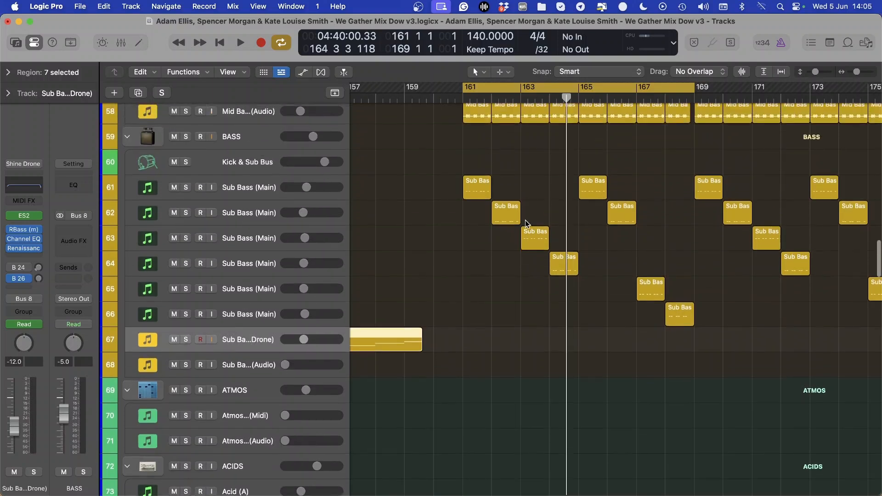
Mark out the staggered Sub Bass (Main) regions on tracks 61 to 66 and clear the selection
left_click_drag(439, 173, 719, 365)
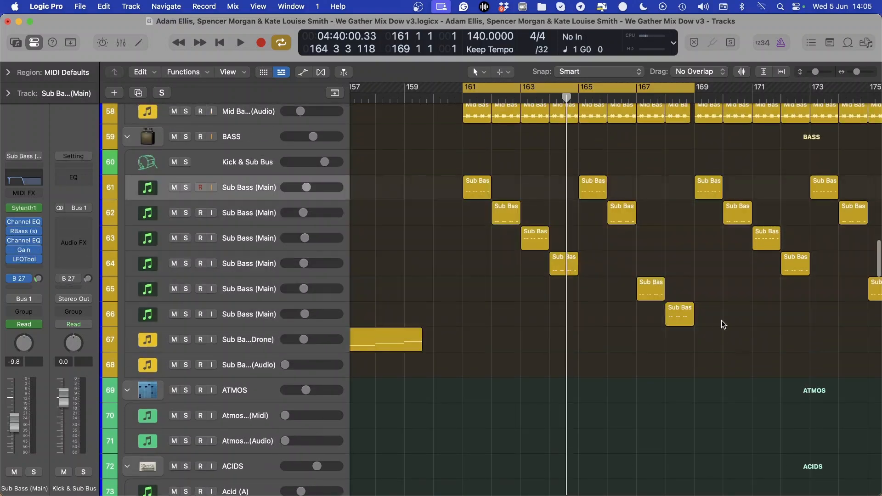
left_click_drag(722, 321, 416, 175)
left_click(418, 182)
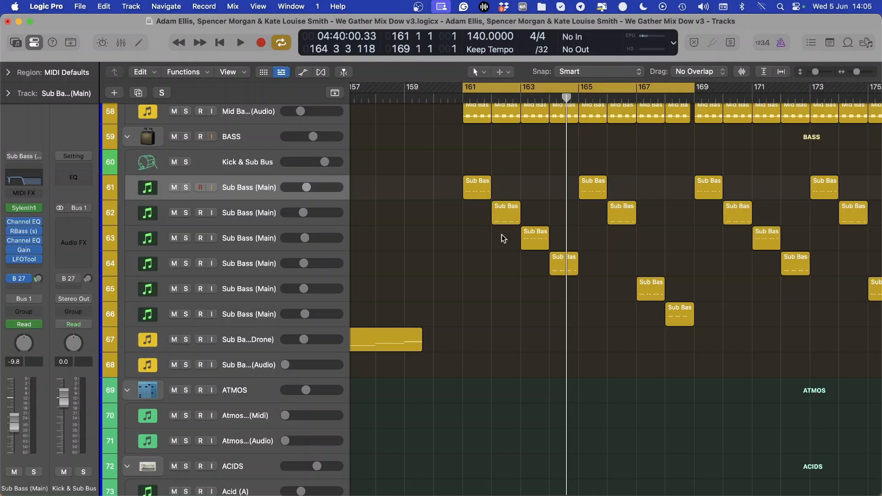
Enlarge the track display and select Sub Bass (Drone) track 67 to view its channel strip
scroll(509, 243, "down", 2)
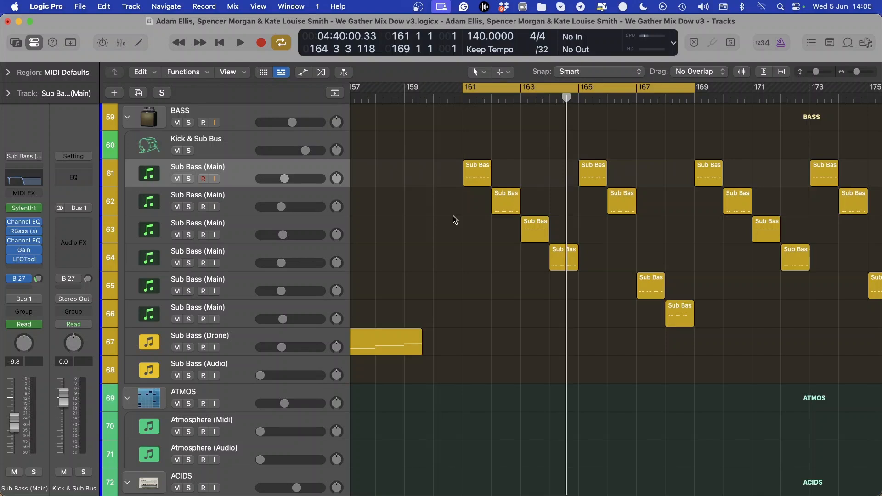
scroll(453, 216, "left", 5)
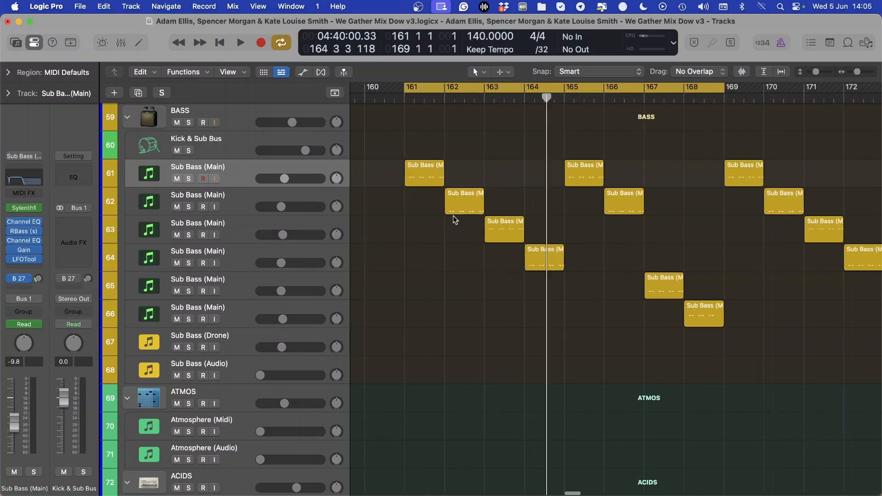
scroll(452, 218, "down", 4)
scroll(457, 284, "down", 3)
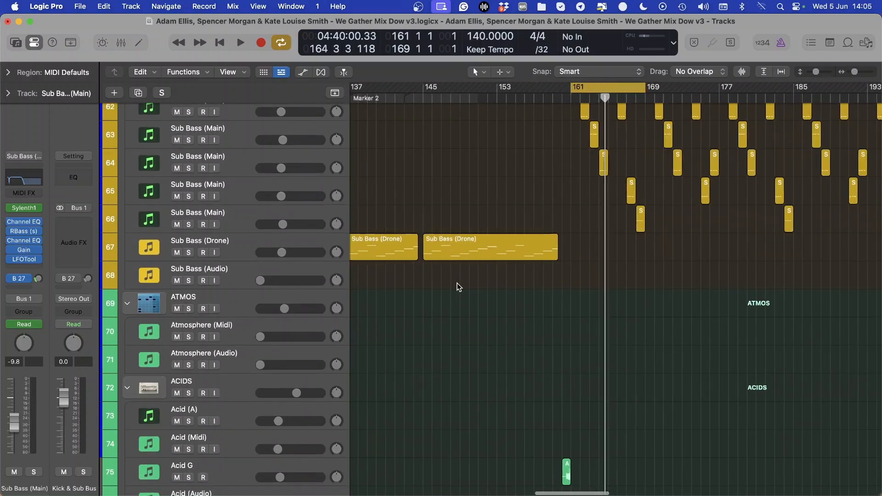
left_click(508, 250)
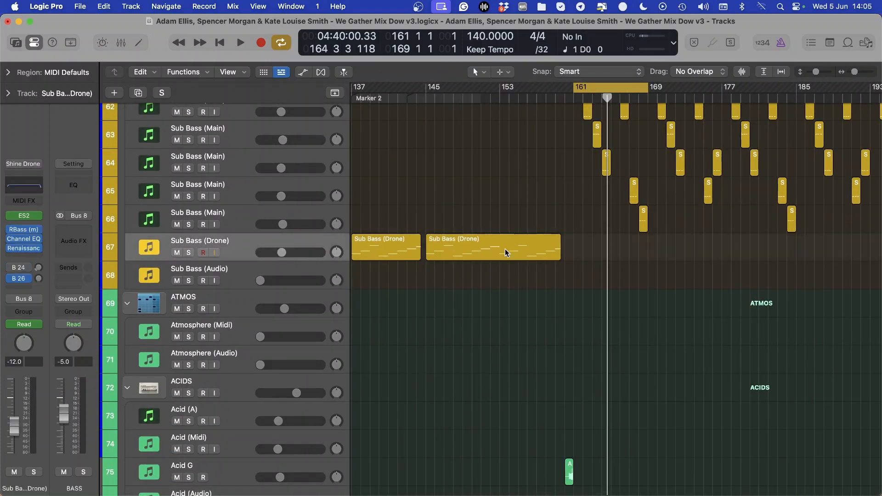
Look through the EFFECTS stack and the audio and one-shot tracks below it, down to the VOCALS stack
scroll(507, 251, "down", 10)
scroll(217, 183, "up", 5)
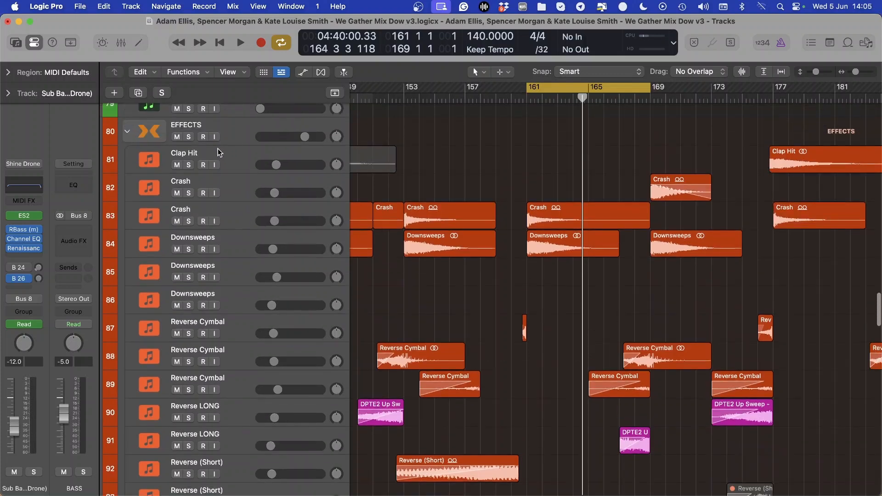
scroll(338, 233, "down", 4)
scroll(338, 233, "up", 2)
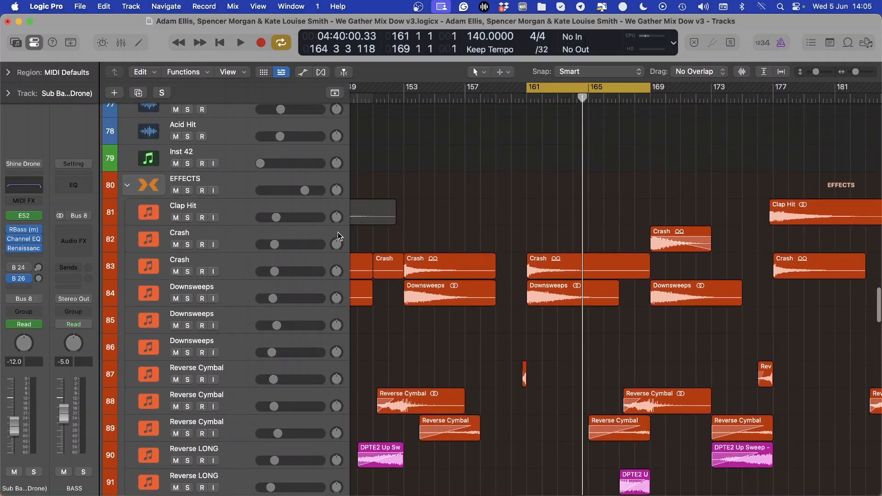
scroll(338, 233, "down", 12)
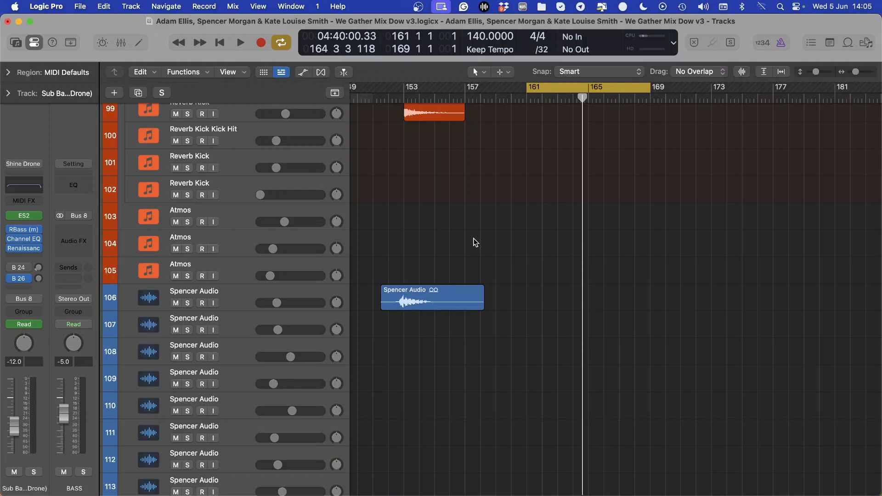
scroll(473, 241, "up", 14)
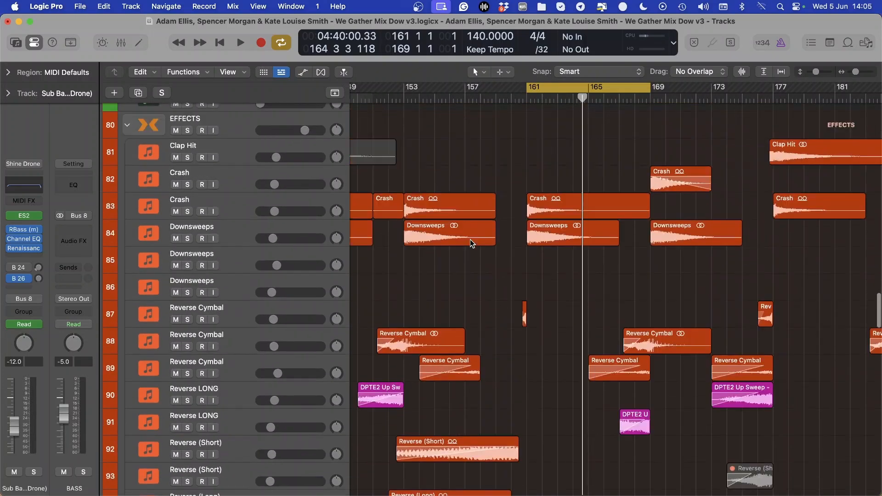
scroll(469, 242, "down", 4)
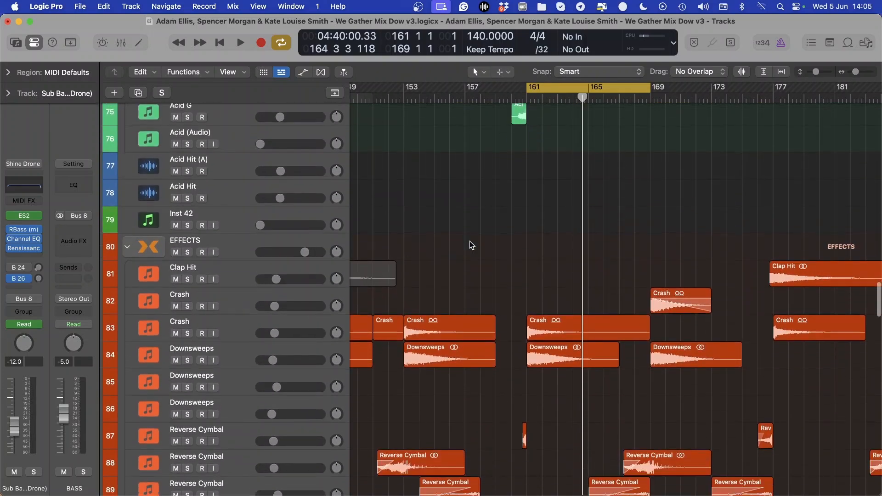
scroll(478, 242, "down", 20)
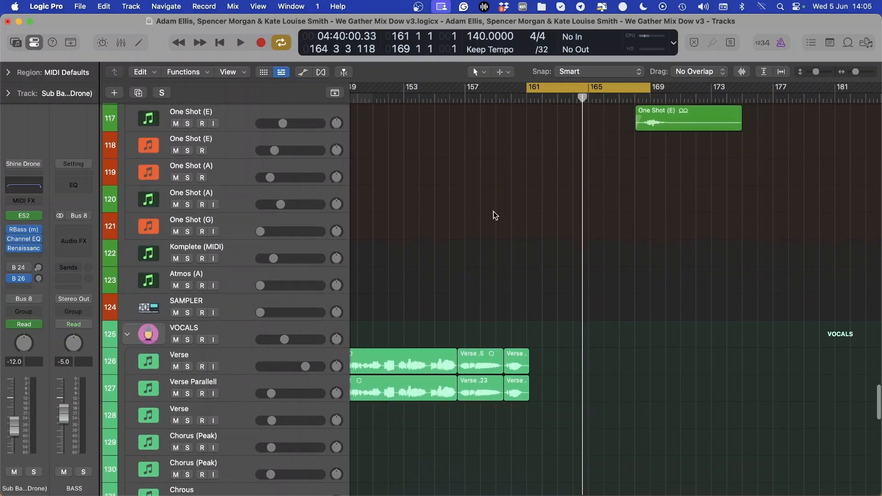
Solo One Shot (E) track 117 and play it with the cycle range set from bar 168 to bar 178
scroll(492, 213, "right", 2)
scroll(507, 122, "up", 10)
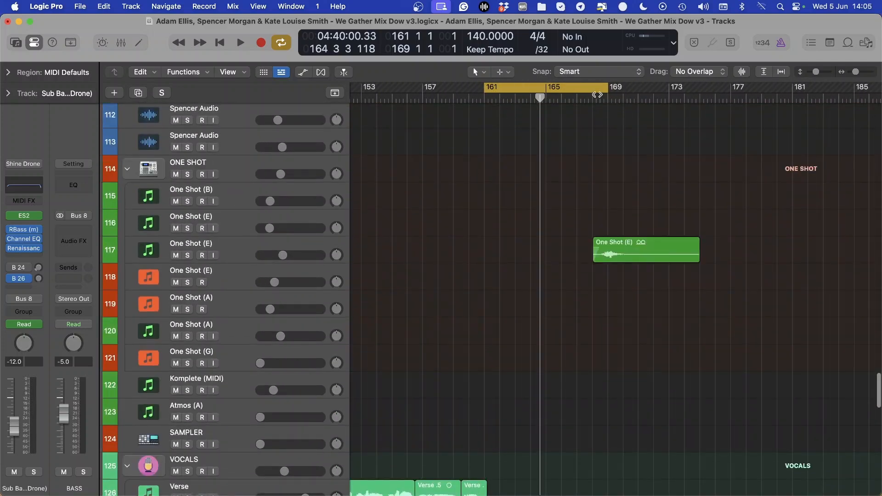
left_click_drag(594, 90, 756, 90)
left_click(263, 243)
key("s")
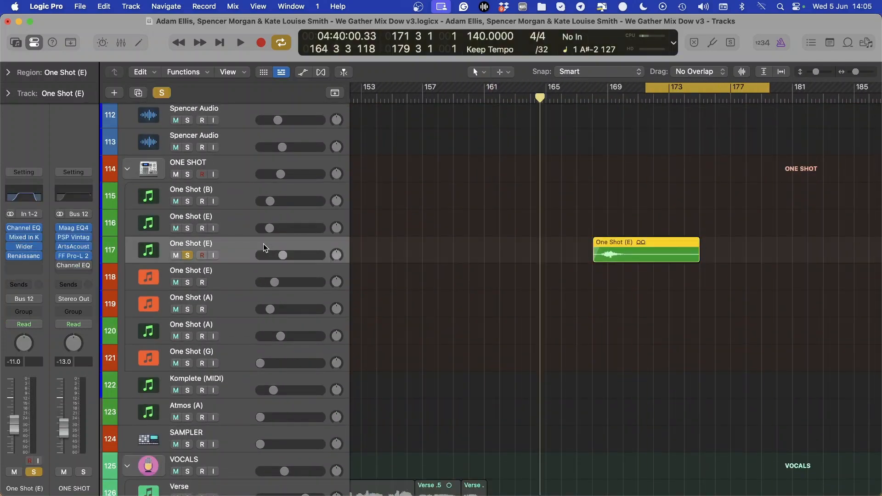
key("space")
left_click_drag(592, 90, 746, 90)
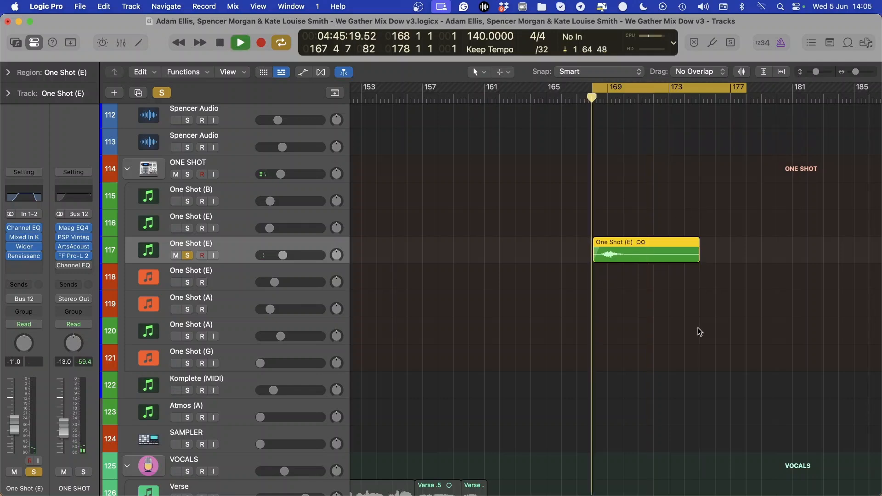
Stop playback, add Vocal Chop (Drop) track 146 to the soloed tracks, and resume playing
scroll(634, 309, "down", 15)
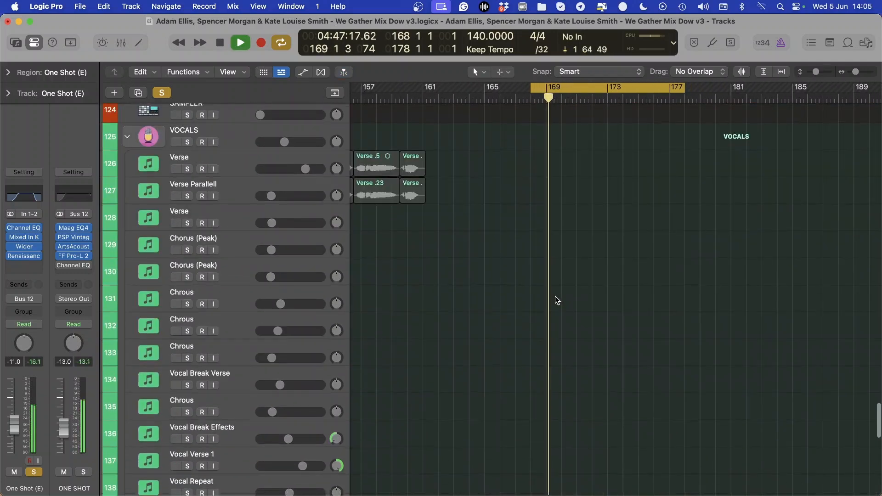
scroll(603, 316, "down", 5)
key("space")
left_click(188, 221)
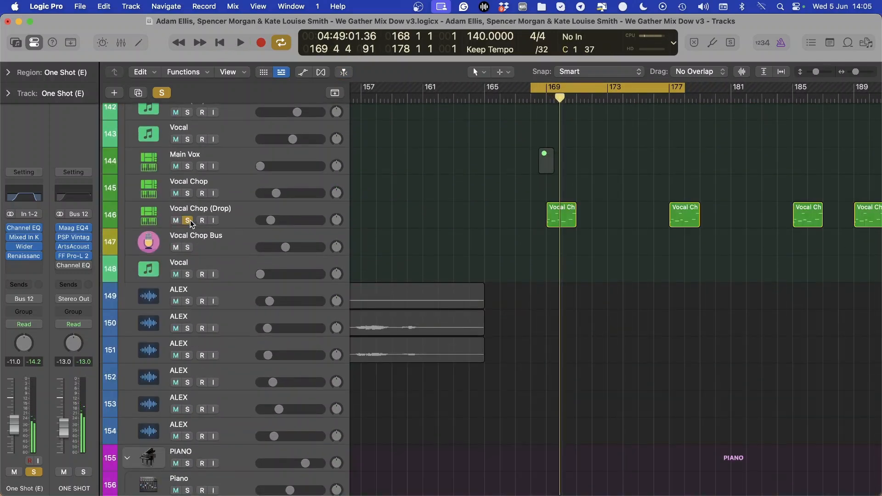
key("space")
Add Vocal (Reverse) track 141 to the soloed tracks during playback, and stop playing
scroll(296, 243, "up", 4)
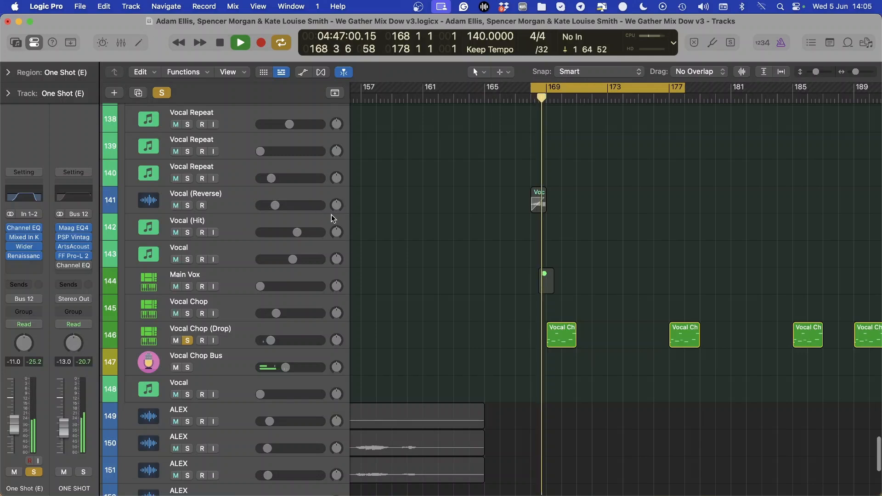
left_click(187, 205)
key("space")
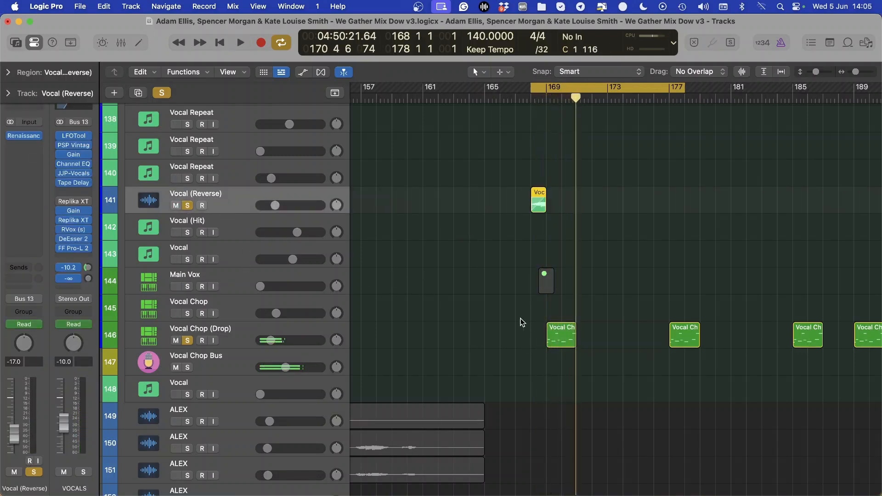
Play the soloed vocal tracks, select Vocal Chop (Drop) track 146 to inspect its channel strip, and stop playback
key("space")
left_click(250, 335)
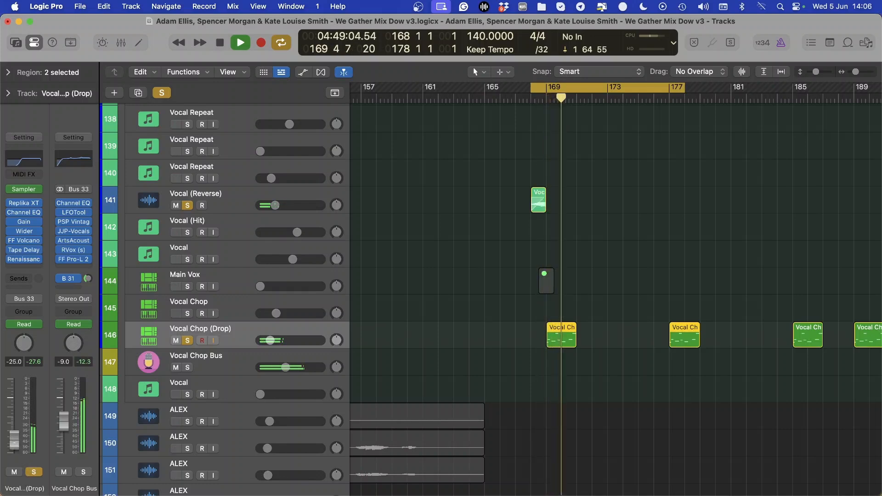
scroll(413, 330, "up", 20)
key("space")
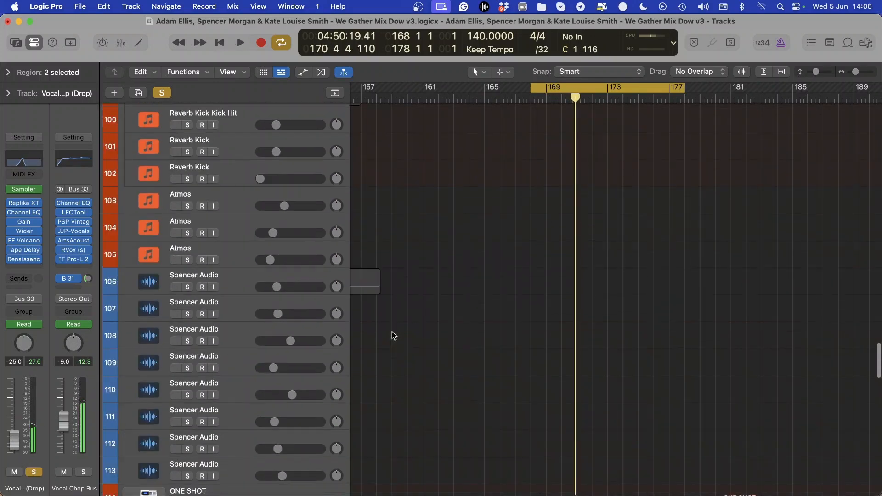
Set the cycle range from bar 177 to bar 192, add Counter track 42 to the soloed tracks, and start playback
key("c")
scroll(402, 310, "right", 8)
scroll(402, 310, "down", 5)
scroll(399, 315, "up", 16)
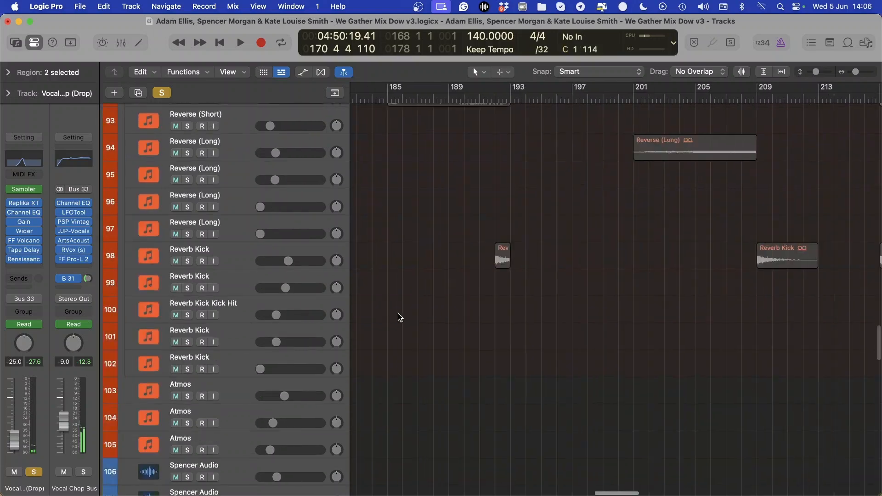
scroll(396, 318, "left", 4)
scroll(395, 317, "up", 20)
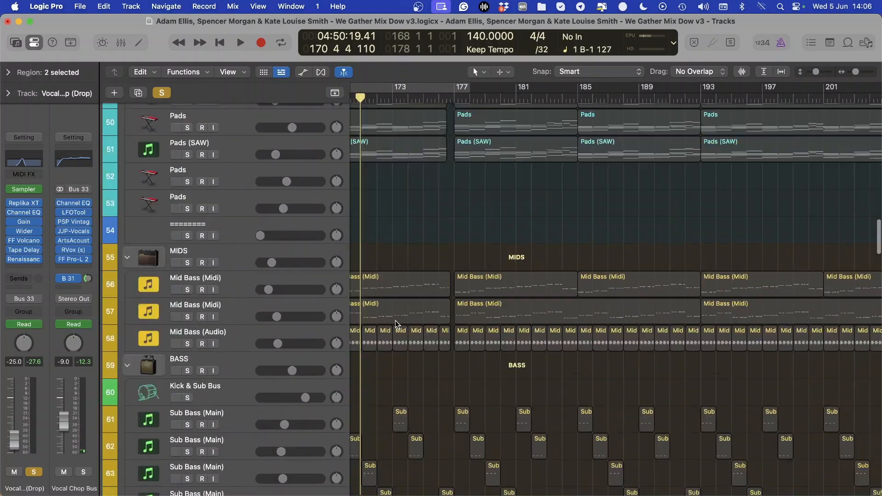
scroll(394, 322, "up", 15)
scroll(460, 207, "down", 10)
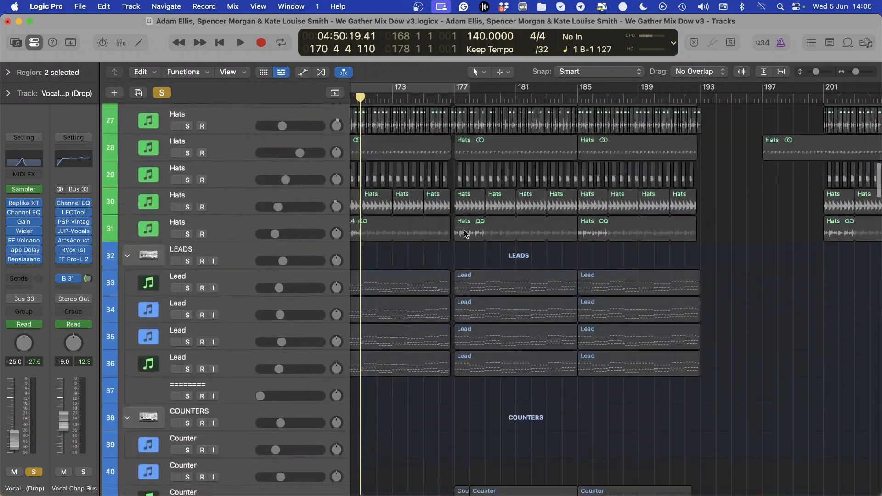
left_click_drag(461, 94, 686, 92)
left_click(187, 194)
left_click(231, 186)
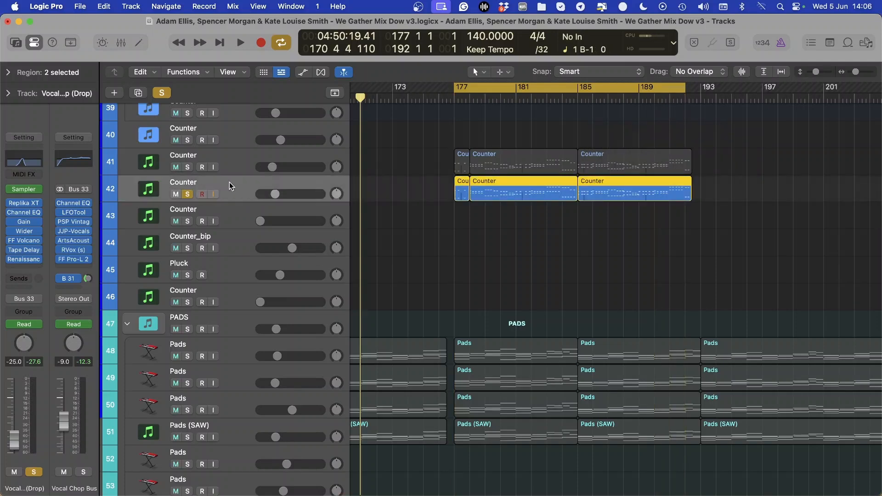
key("space")
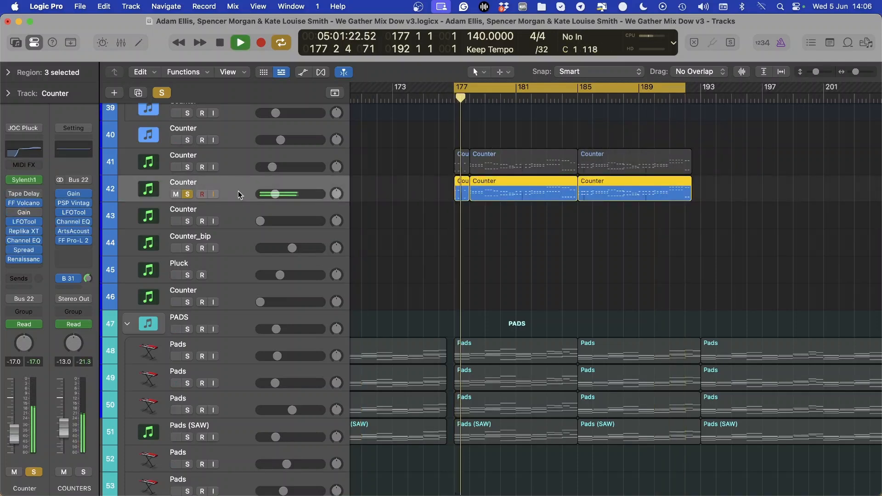
Add Counter track 41 to the soloed tracks during playback and extend the cycle range slightly past bar 192
scroll(238, 192, "down", 15)
scroll(393, 267, "up", 15)
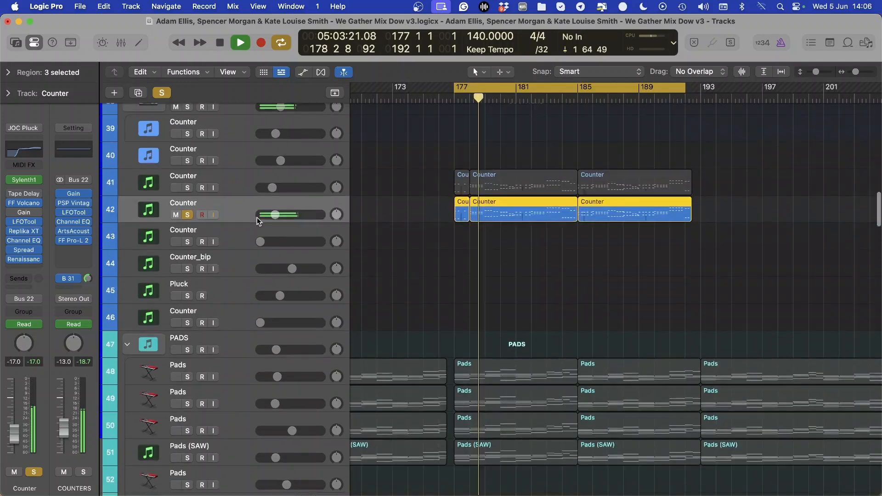
left_click(187, 270)
scroll(435, 272, "down", 15)
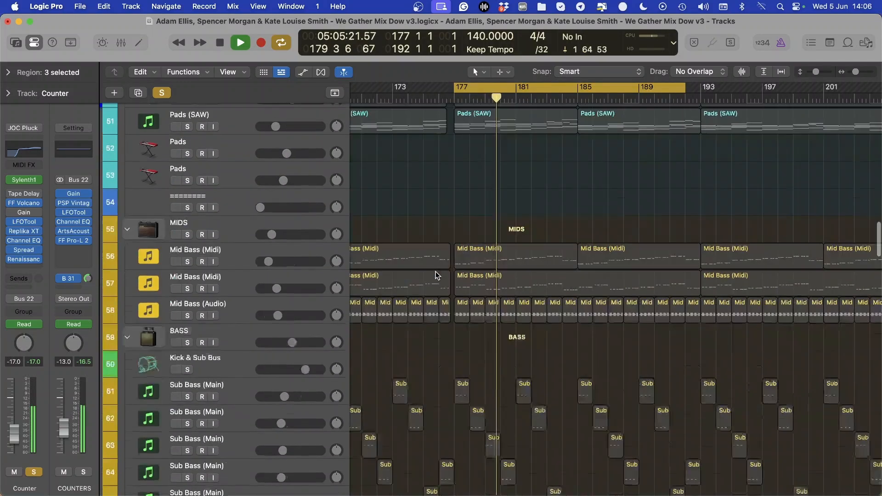
scroll(434, 275, "up", 20)
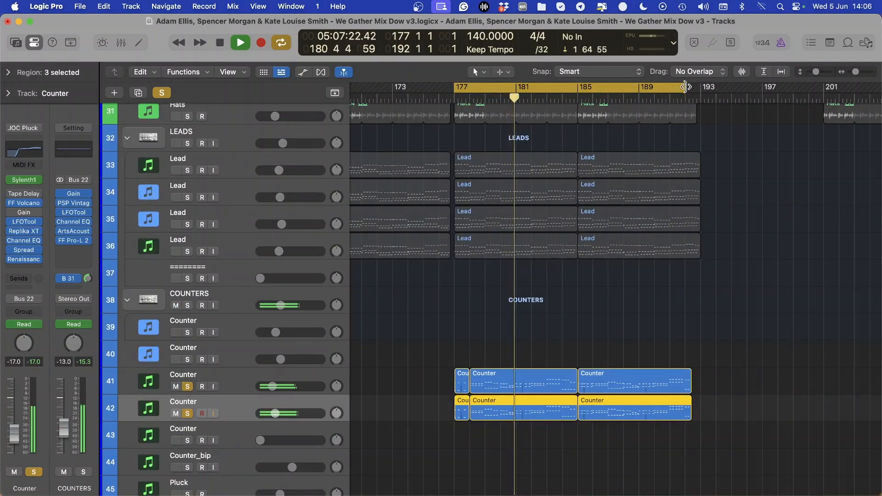
left_click_drag(685, 87, 690, 87)
Add Kick track 5 to the soloed tracks during playback and extend the cycle range to bar 193
scroll(572, 271, "down", 20)
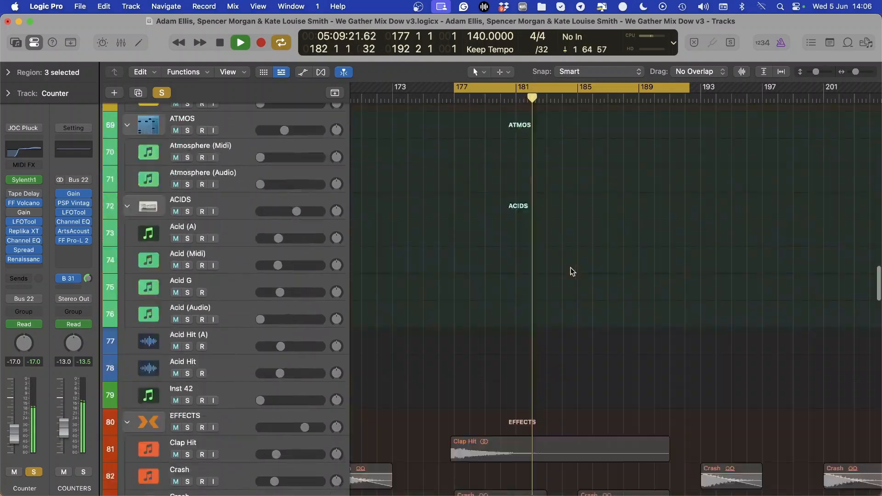
scroll(573, 271, "down", 20)
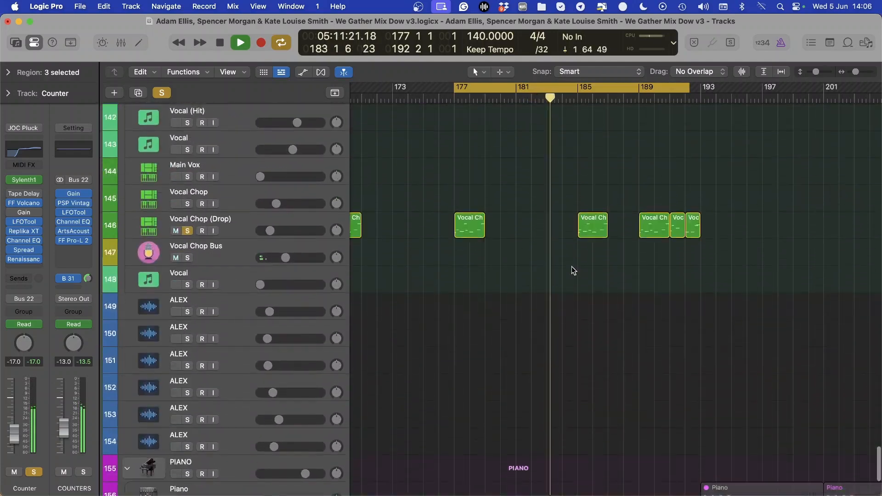
scroll(571, 269, "down", 5)
scroll(570, 269, "up", 20)
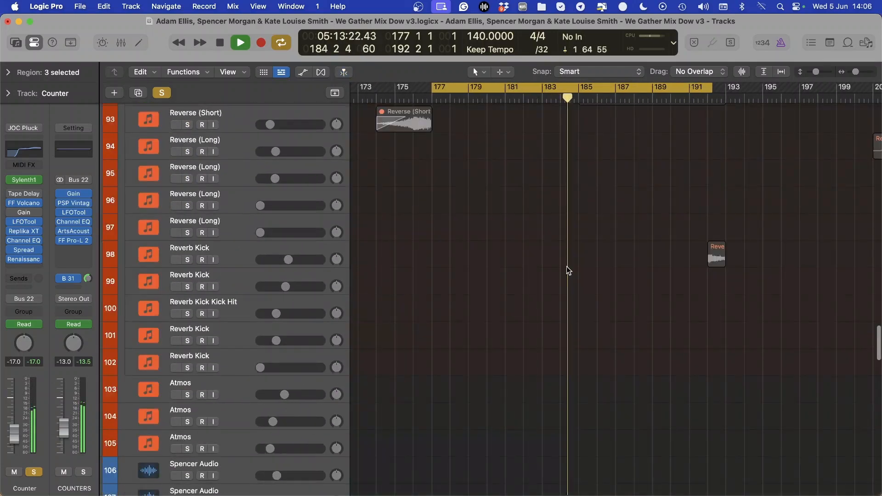
scroll(567, 267, "up", 20)
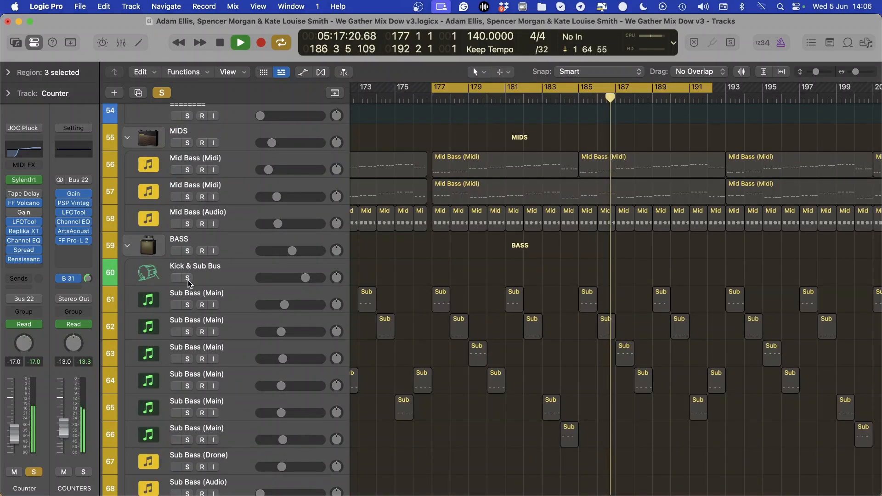
scroll(414, 202, "up", 20)
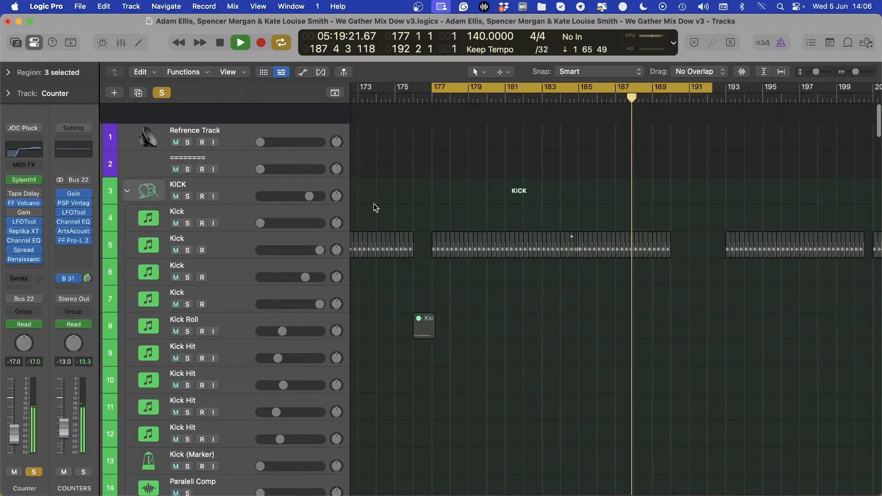
left_click(176, 230)
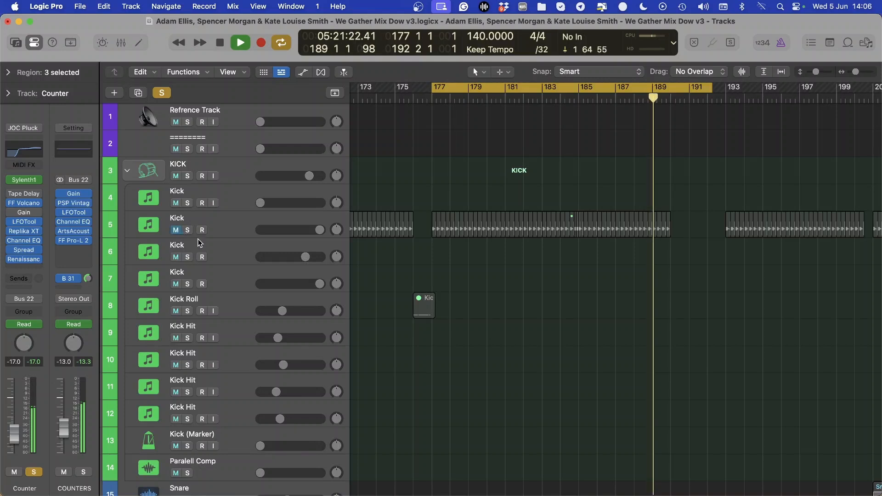
left_click(177, 232)
left_click(186, 231)
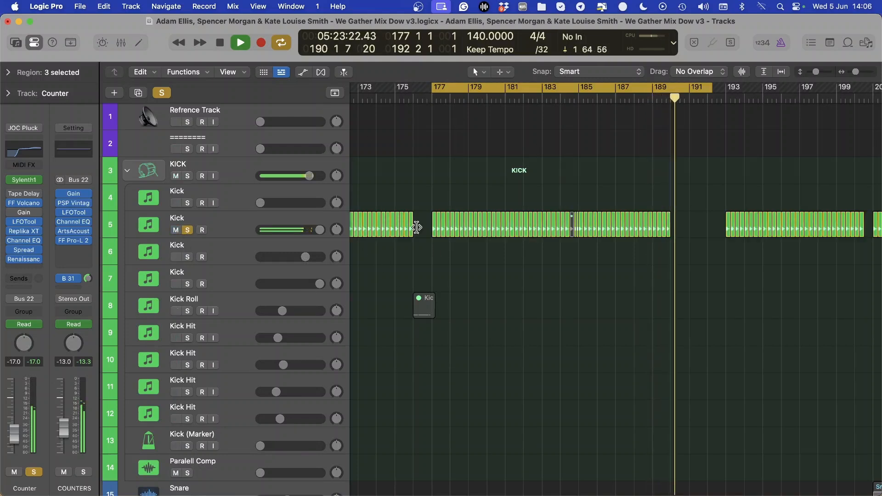
left_click_drag(703, 88, 726, 88)
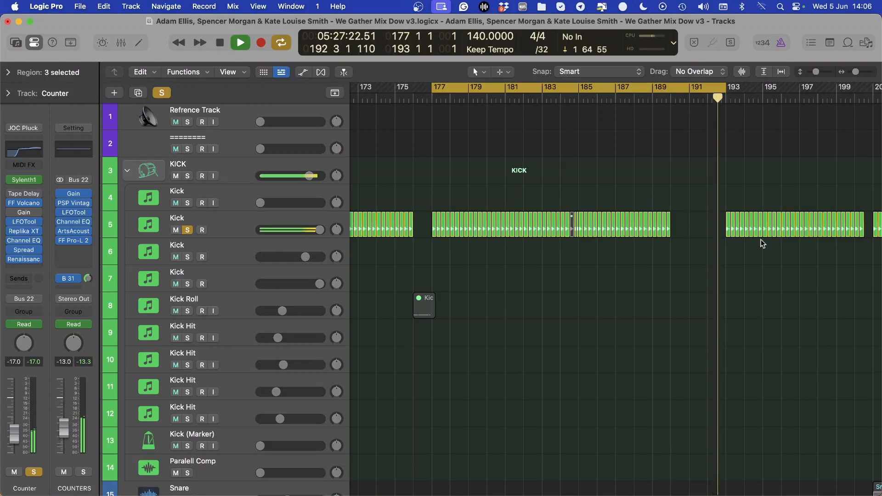
Select Vocal Chop (Drop) track 146 during playback and lower its volume to -26.0 dB
scroll(480, 336, "down", 15)
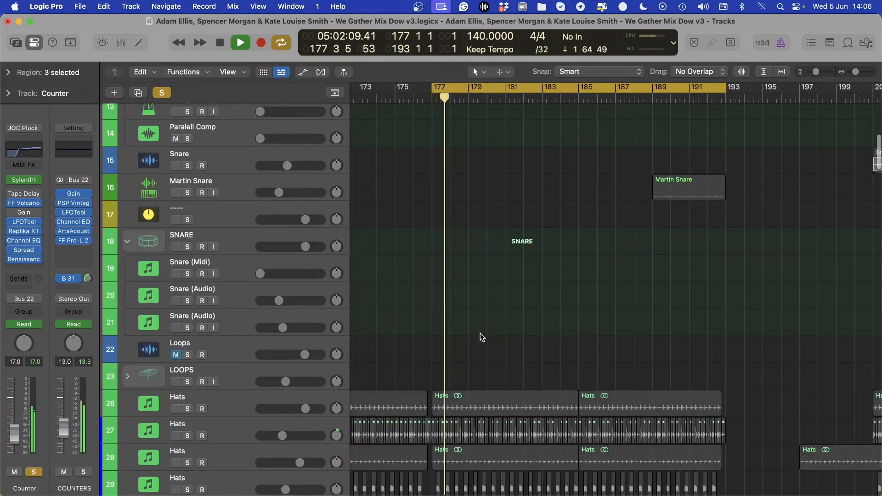
scroll(480, 336, "down", 8)
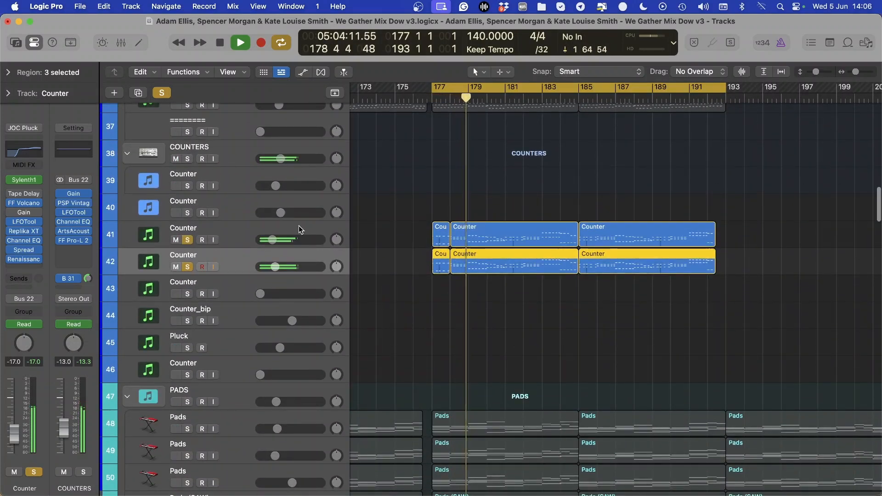
scroll(222, 265, "down", 20)
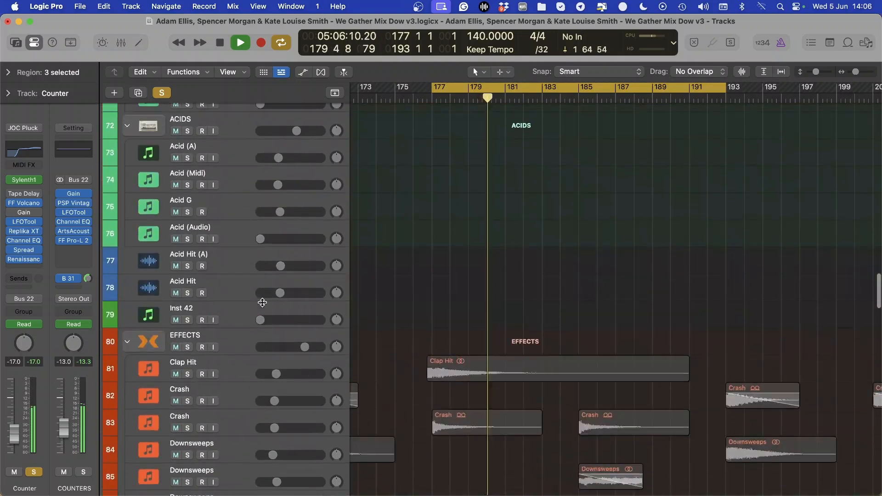
scroll(264, 305, "down", 20)
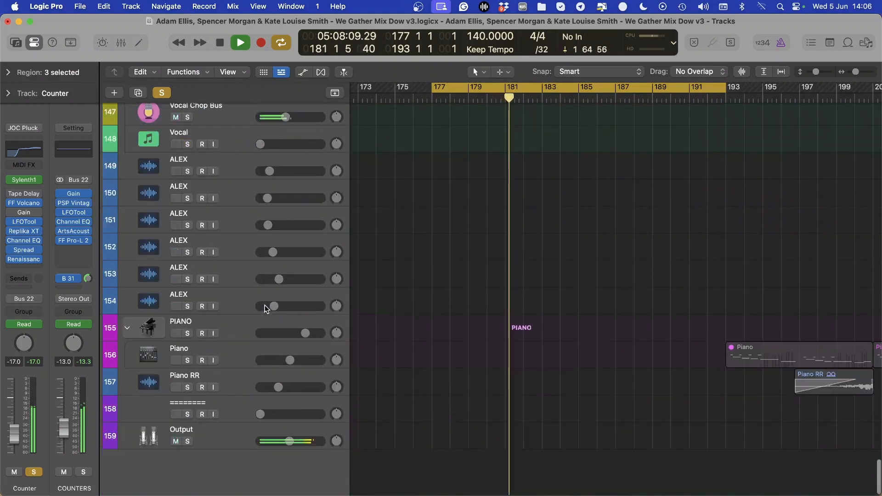
scroll(239, 188, "up", 5)
left_click(230, 225)
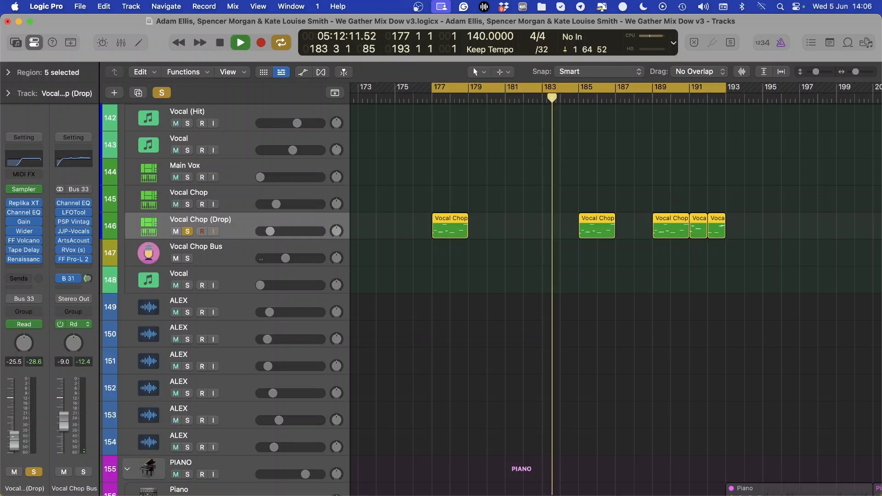
Select Counter track 42 and display its automation lanes to examine the Sylenth1 filter cutoff and effect automation
scroll(291, 366, "up", 20)
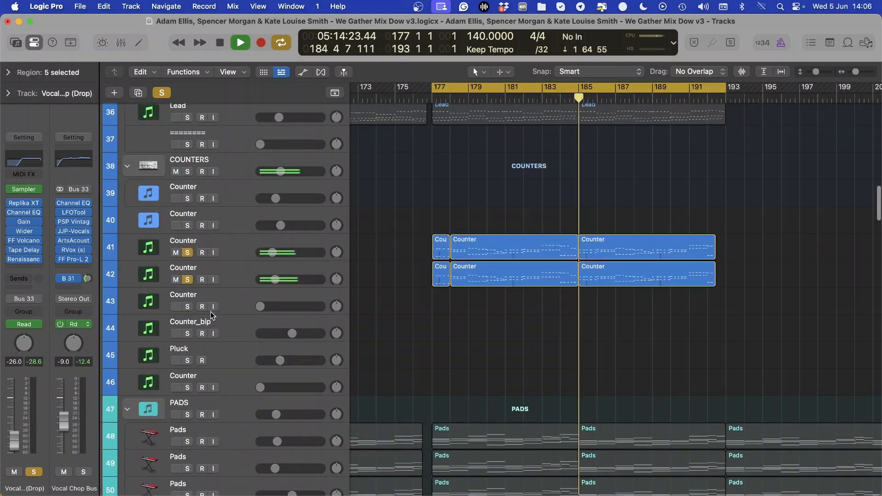
left_click(243, 279)
key("a")
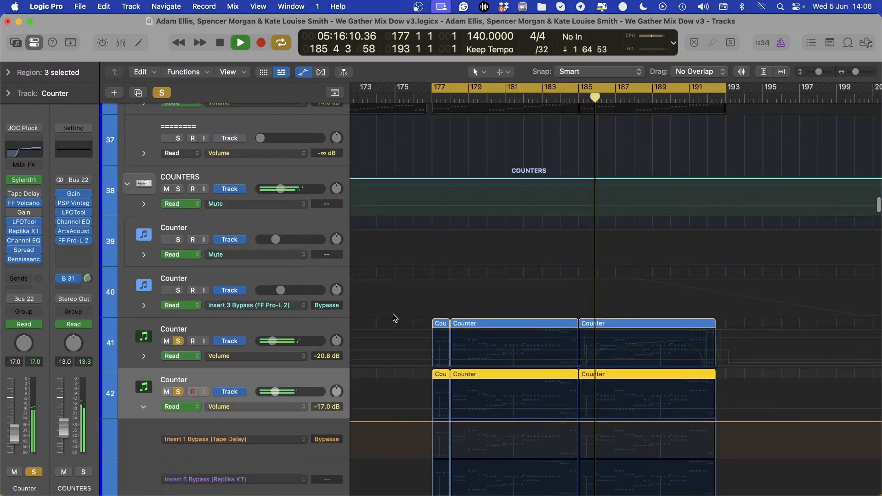
scroll(581, 327, "down", 1)
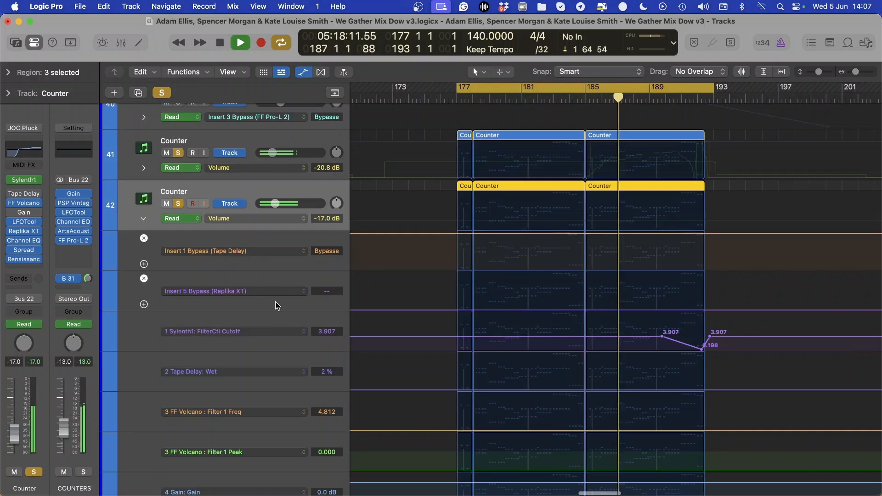
Set the COUNTERS stack's volume to -12.0 dB and solo it, and hide the automation lanes
scroll(276, 302, "up", 3)
left_click(84, 473)
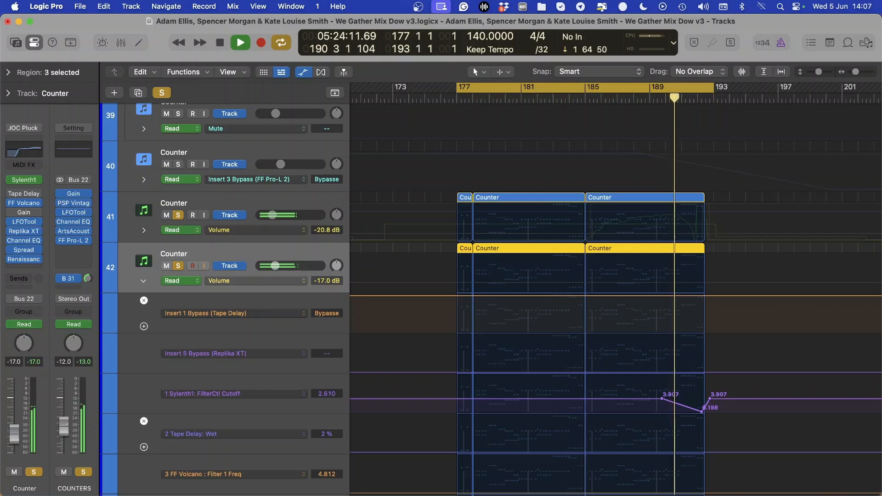
scroll(424, 212, "down", 5)
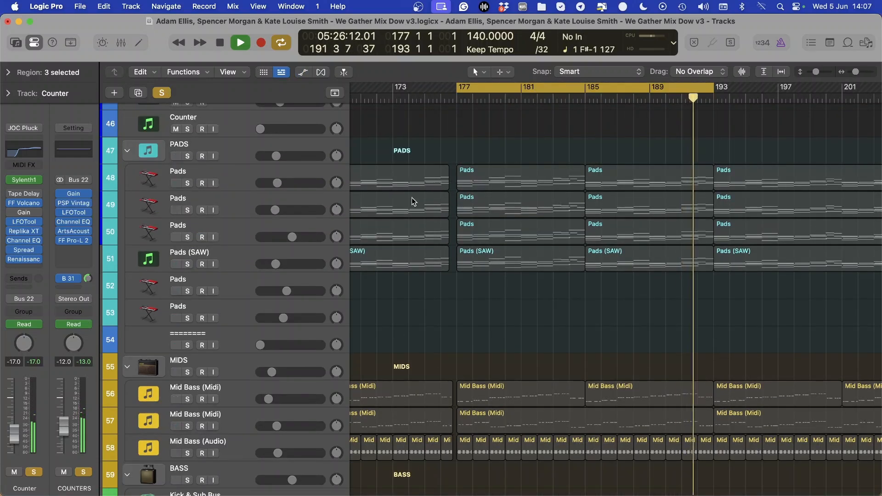
Turn off the cycle range and clear all solos so the full mix plays on past bar 193
key("c")
left_click(162, 93)
scroll(489, 171, "right", 5)
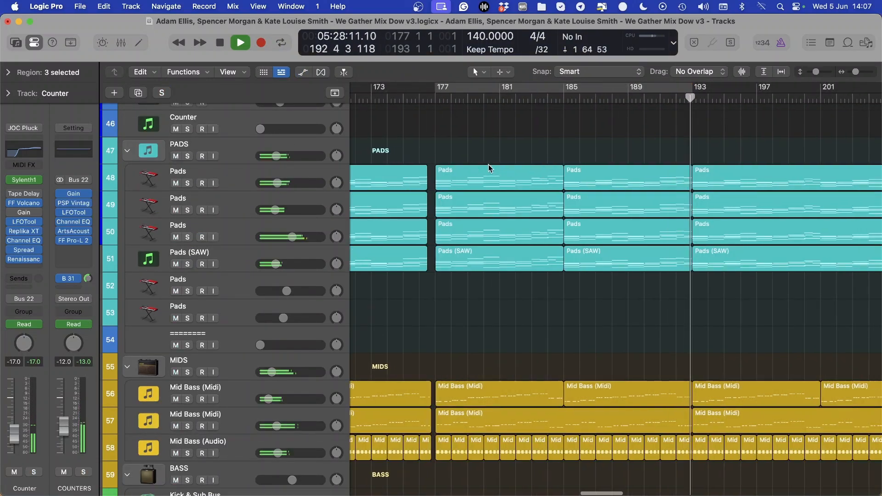
scroll(489, 171, "right", 4)
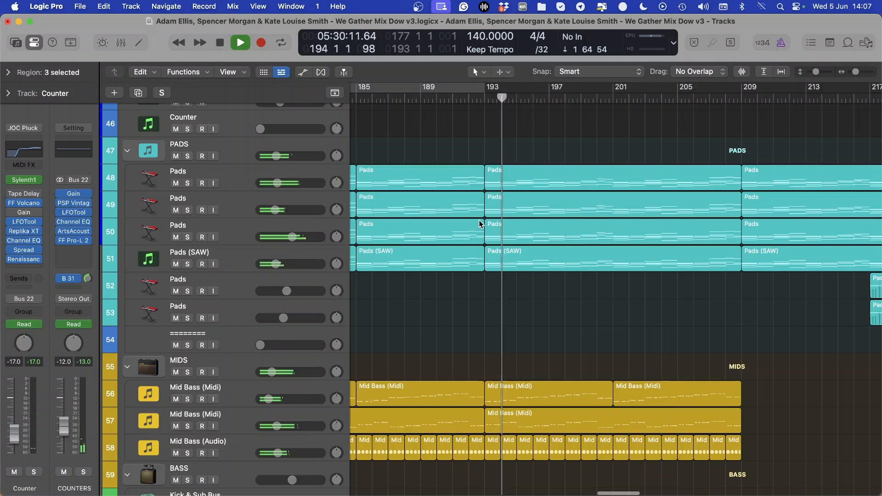
Hide Logic Pro to view the OBS window, return to the project, and look over the bass and counter tracks around bar 209
scroll(479, 225, "down", 5)
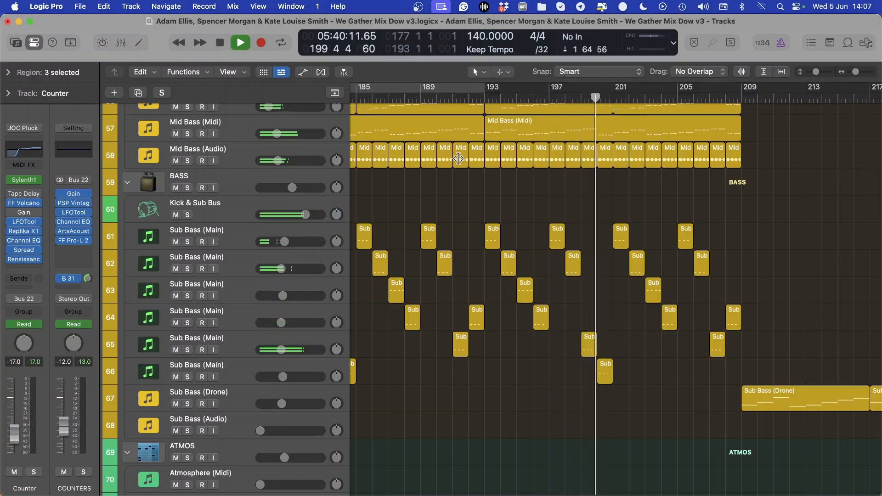
key("super+h")
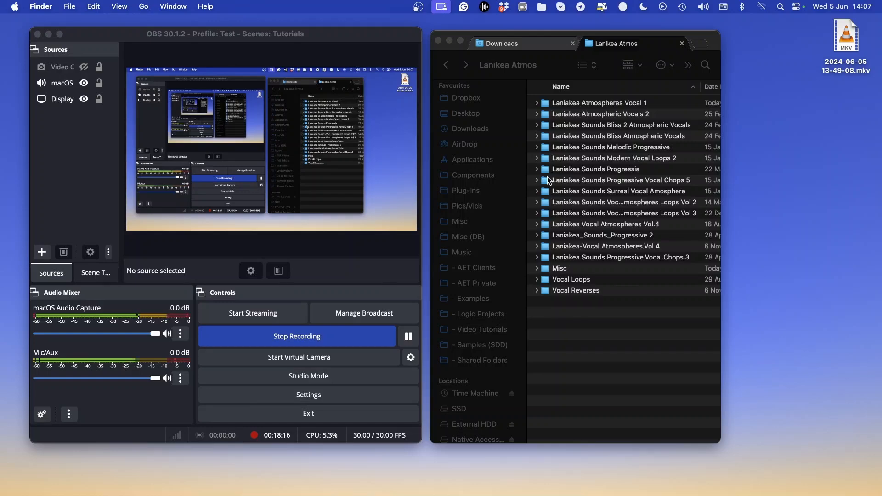
key("super+Tab")
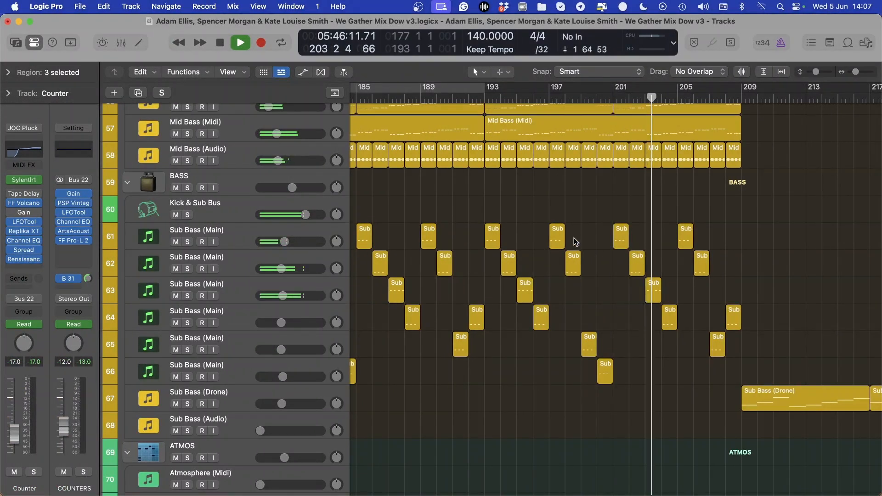
scroll(570, 229, "up", 5)
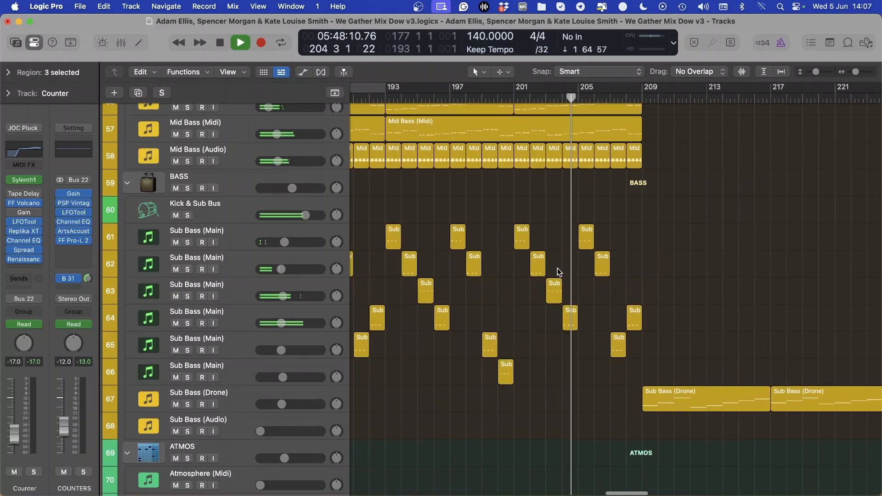
scroll(558, 268, "up", 10)
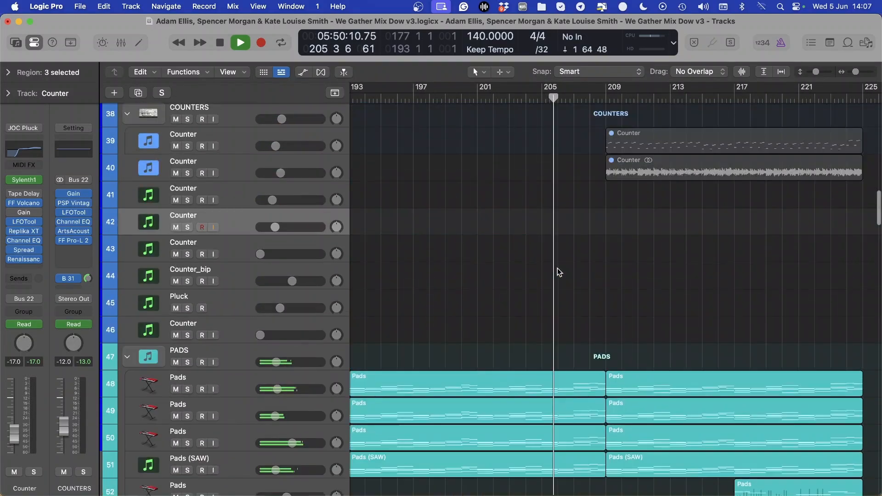
scroll(632, 264, "right", 2)
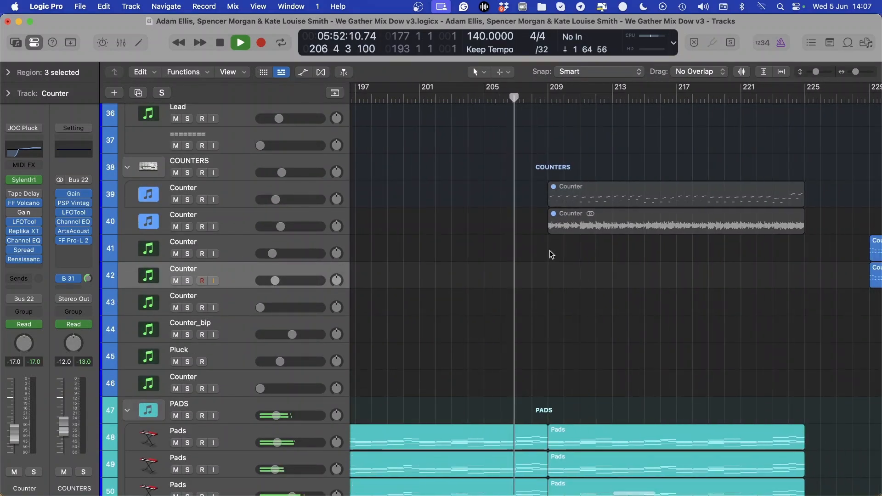
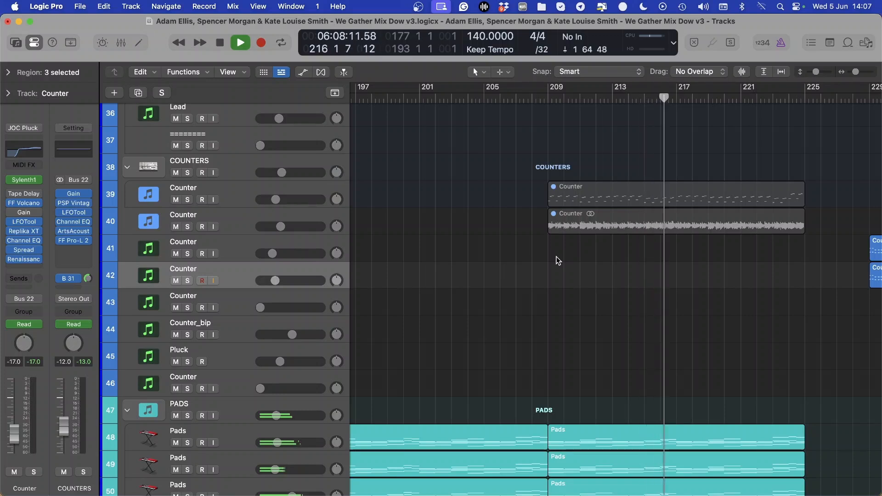
Set Pads track 52 to -9.0 dB with track 53 selected alongside it, and lower the PADS stack to -17.0 dB
scroll(556, 256, "right", 5)
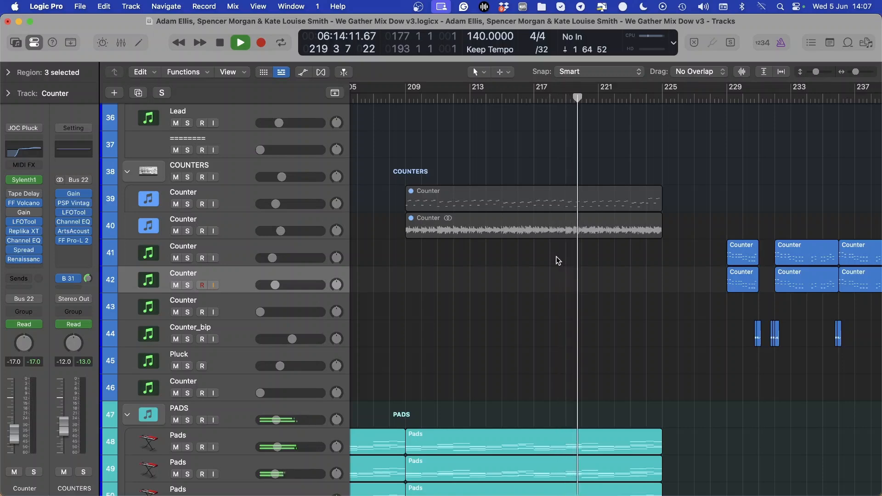
scroll(500, 299, "down", 5)
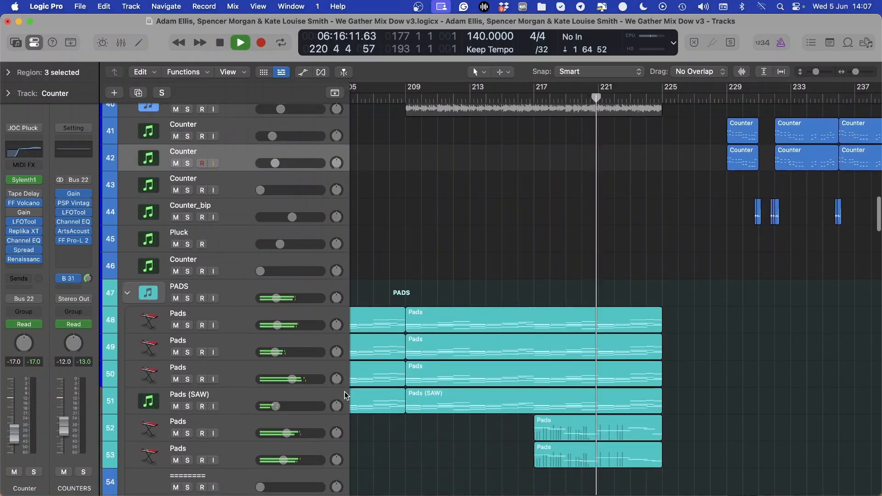
left_click(189, 304)
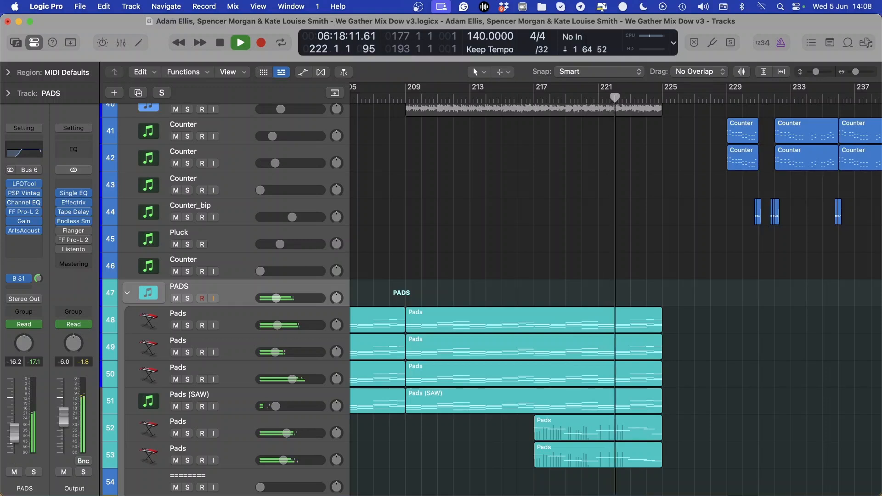
left_click(228, 430)
left_click(238, 450, "shift")
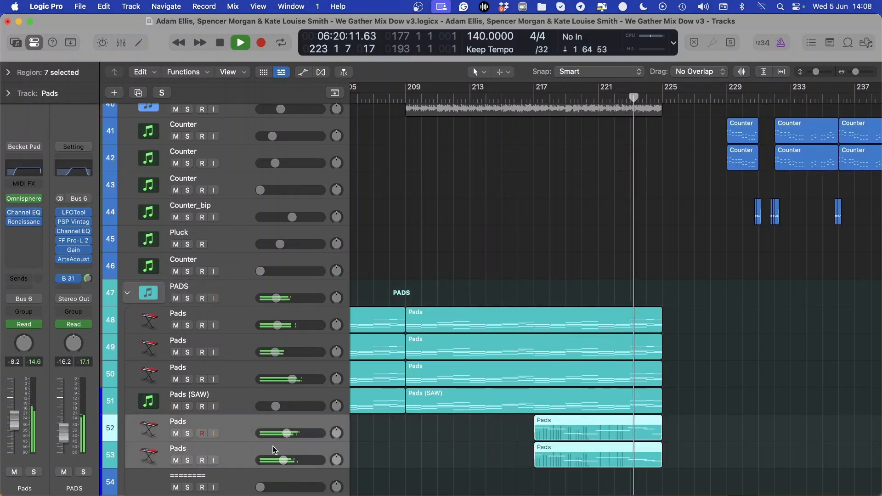
left_click_drag(286, 434, 285, 433)
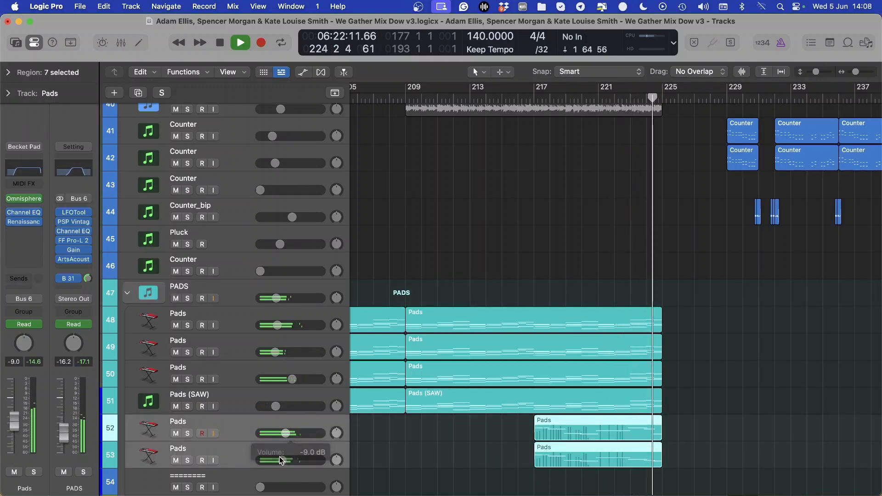
left_click(229, 293)
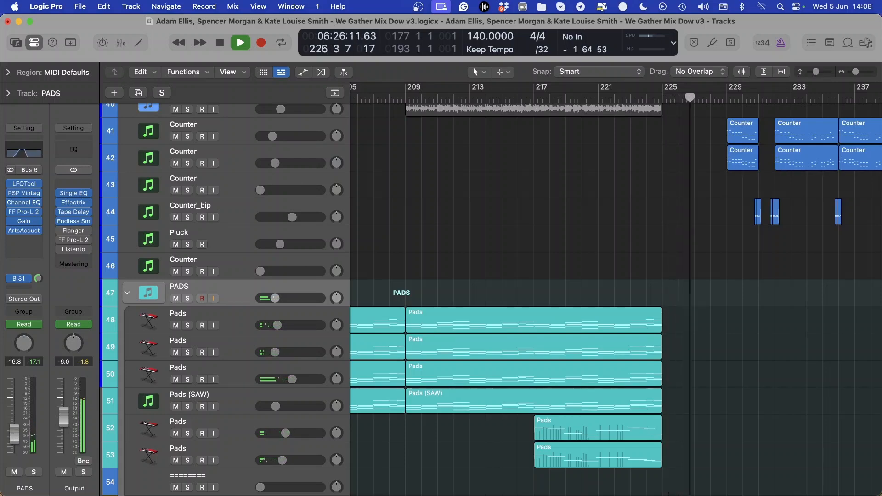
Follow the counter and hat tracks as the full mix plays from bar 227 into the section at bar 232, and stop playback at bar 236
scroll(537, 313, "up", 5)
scroll(528, 322, "right", 2)
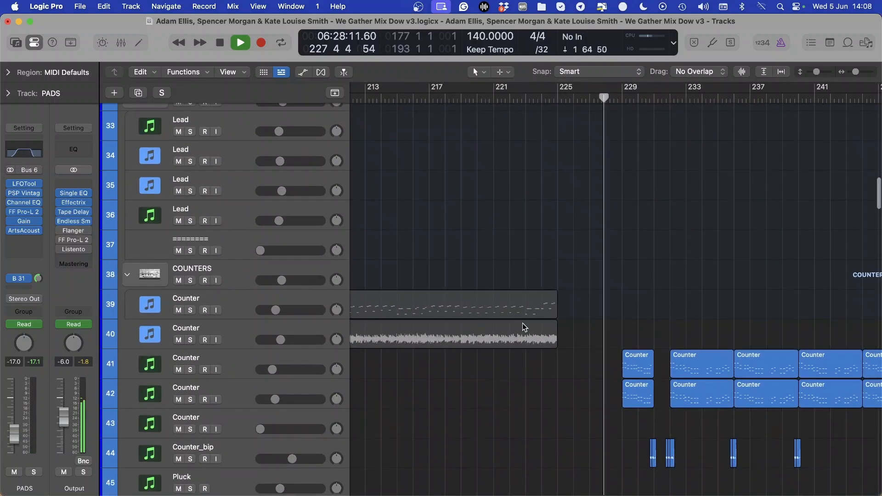
scroll(523, 325, "up", 3)
scroll(520, 329, "up", 4)
scroll(522, 349, "right", 2)
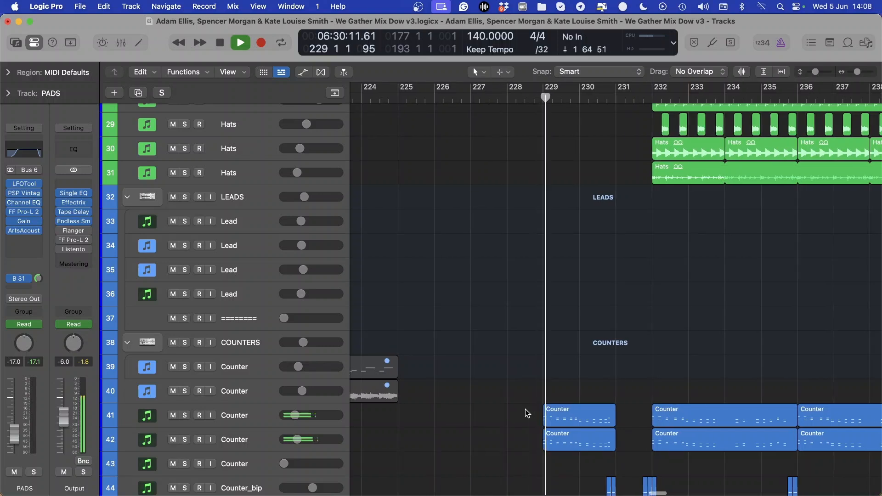
scroll(528, 391, "right", 3)
scroll(542, 361, "down", 2)
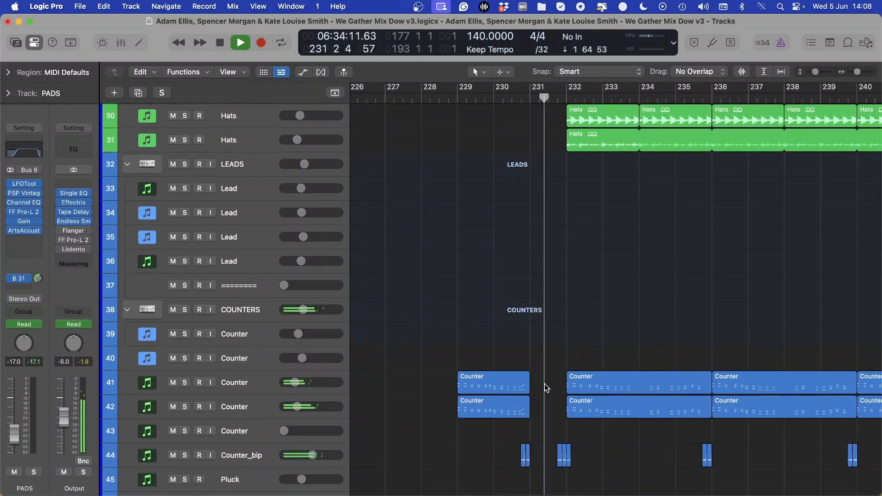
scroll(460, 389, "right", 3)
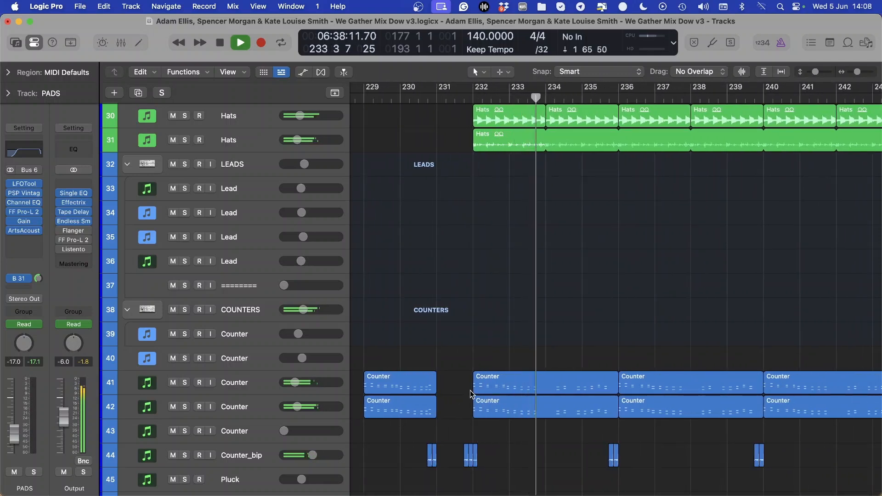
scroll(475, 353, "down", 10)
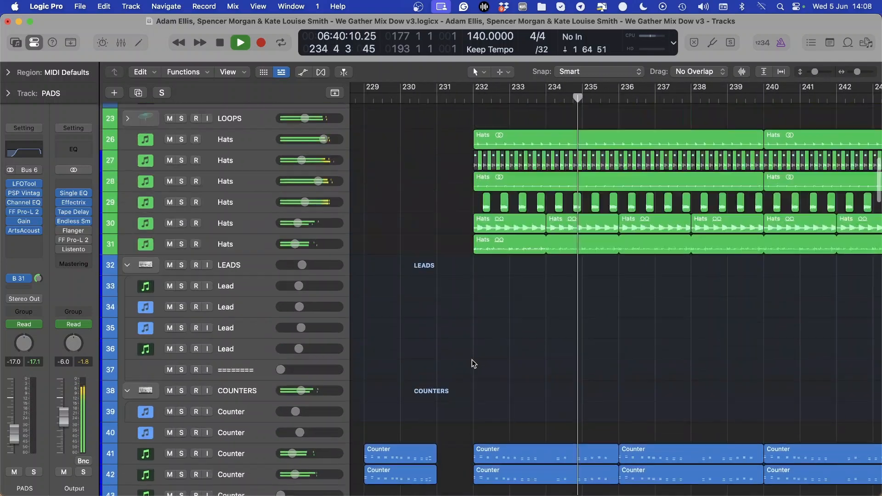
scroll(501, 330, "down", 6)
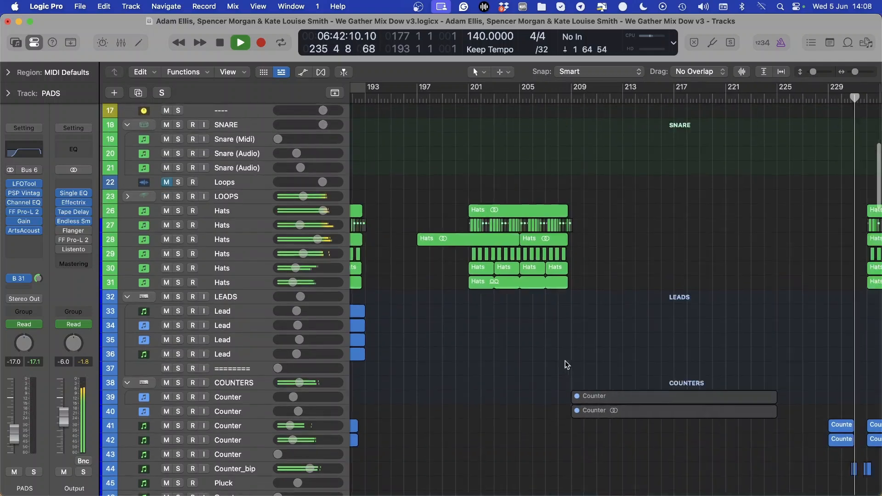
key("space")
Look over the lead, hat, kick and snare tracks in the earlier sections, and select the Kick Roll and Snare regions at bar 153
scroll(478, 328, "left", 5)
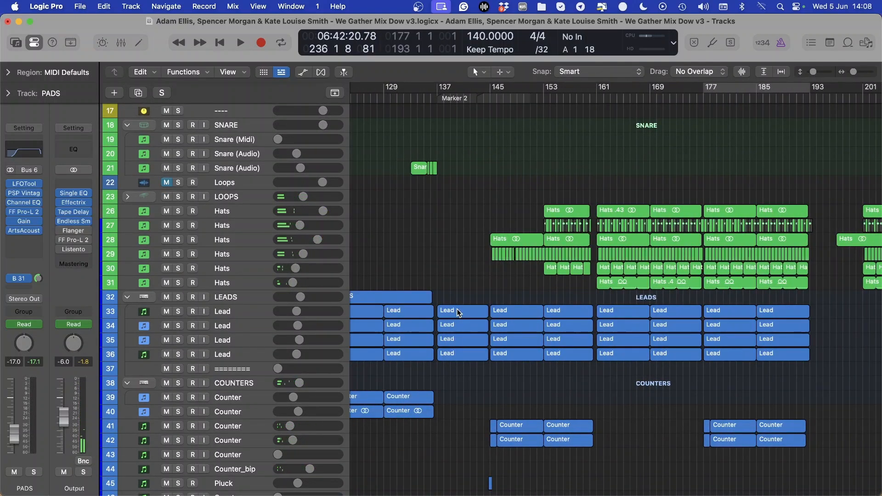
scroll(457, 309, "right", 2)
scroll(486, 358, "up", 10)
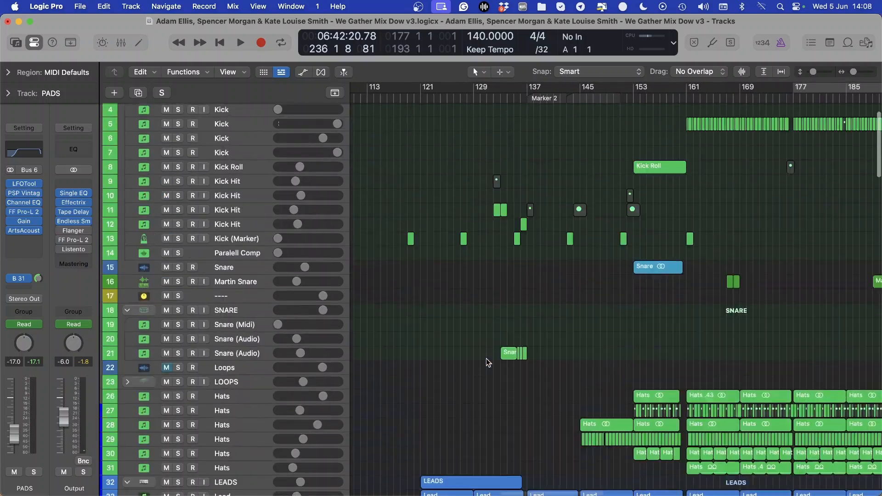
scroll(489, 357, "up", 5)
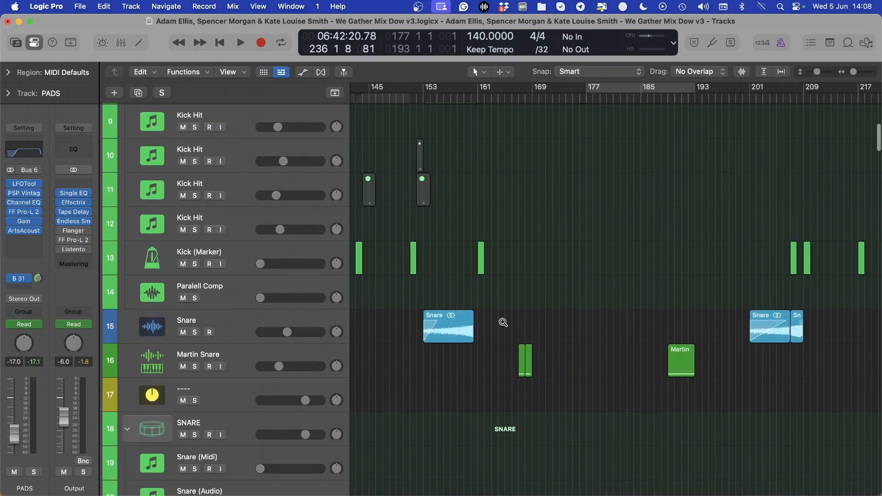
scroll(503, 324, "right", 1)
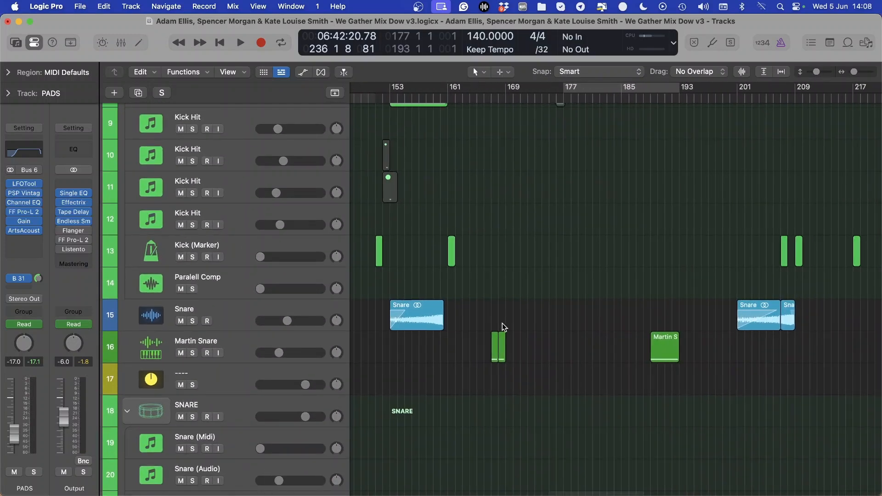
scroll(489, 333, "up", 5)
left_click_drag(410, 207, 432, 418)
Examine the counter and mid bass parts in the opening section, playing the mix around bar 34 and stopping it at bar 36
scroll(459, 375, "down", 6)
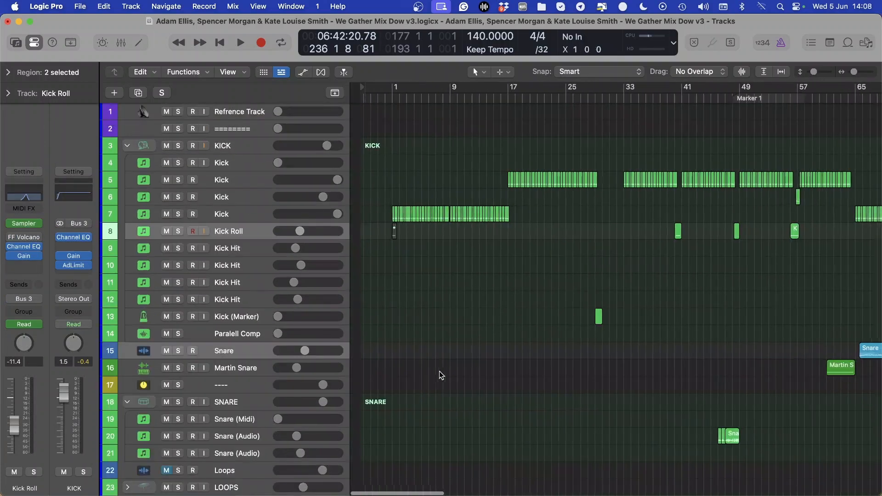
scroll(439, 371, "down", 15)
scroll(434, 367, "up", 8)
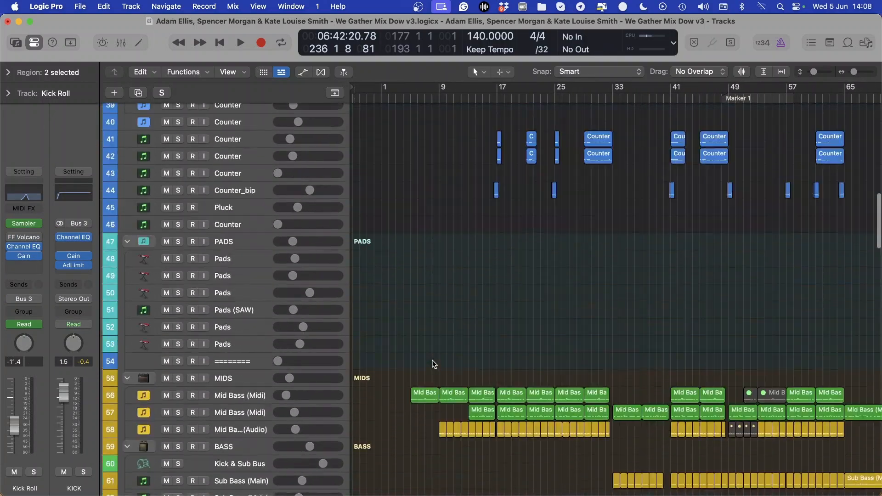
scroll(434, 365, "up", 5)
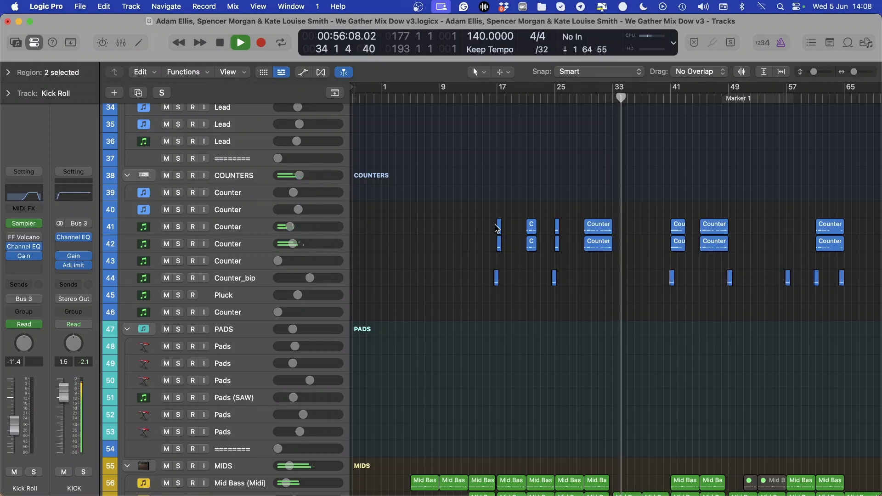
scroll(504, 233, "right", 3)
scroll(504, 233, "up", 3)
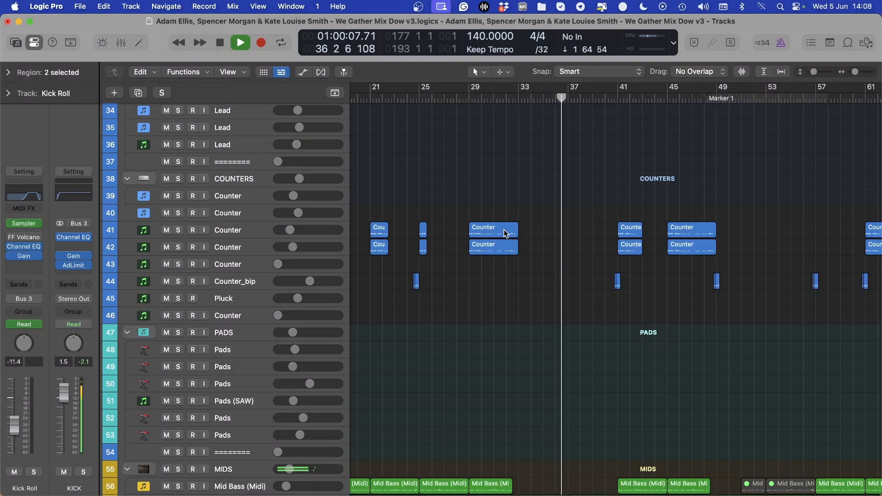
key("space")
Look over the snare, Martin Snare, hat and counter regions between bars 41 and 89 with the tracks shown at a reduced height
key("ctrl+Right")
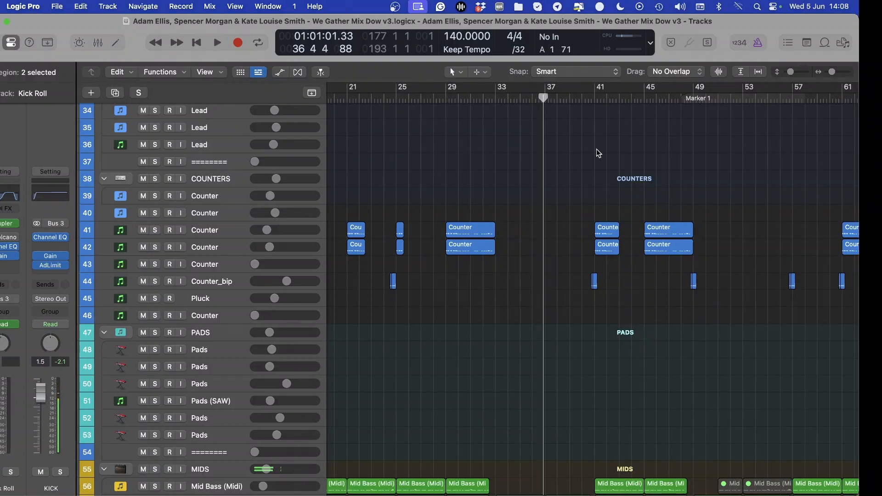
key("ctrl+Left")
scroll(668, 191, "right", 7)
scroll(669, 192, "up", 2)
scroll(668, 192, "up", 7)
key("super+Up")
key("super+Up")
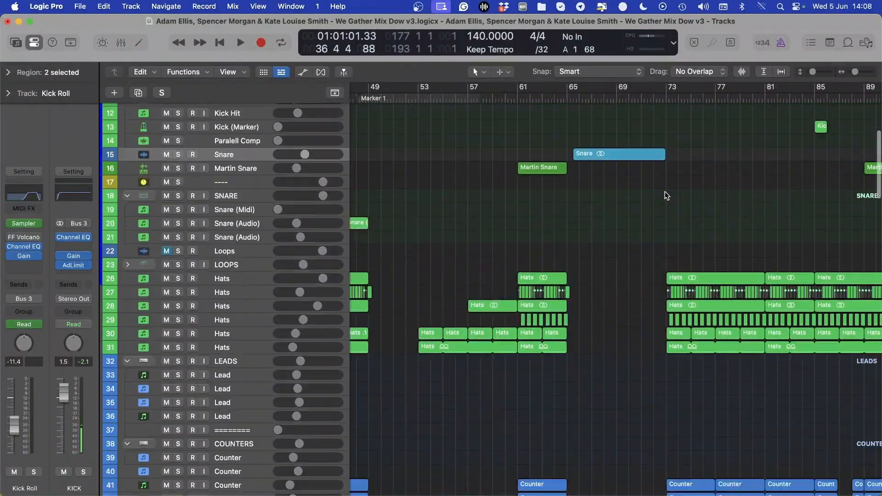
scroll(667, 192, "left", 3)
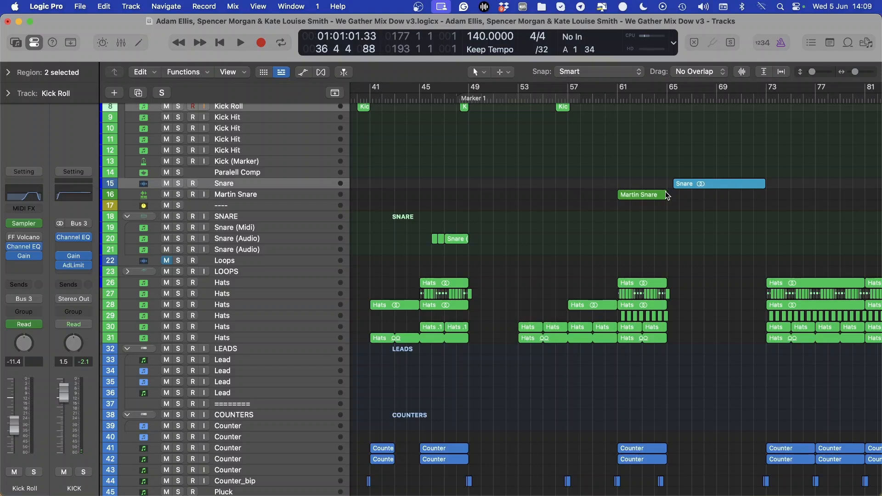